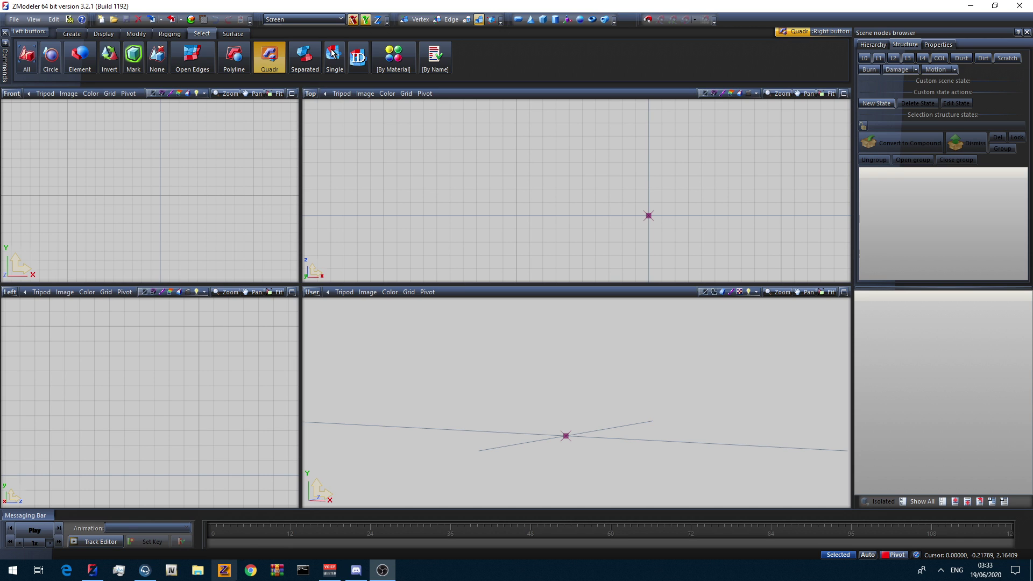
# Switch to Google Chrome, go to modding-forum.com and open the site's Forums section.
pyautogui.click(248, 573)
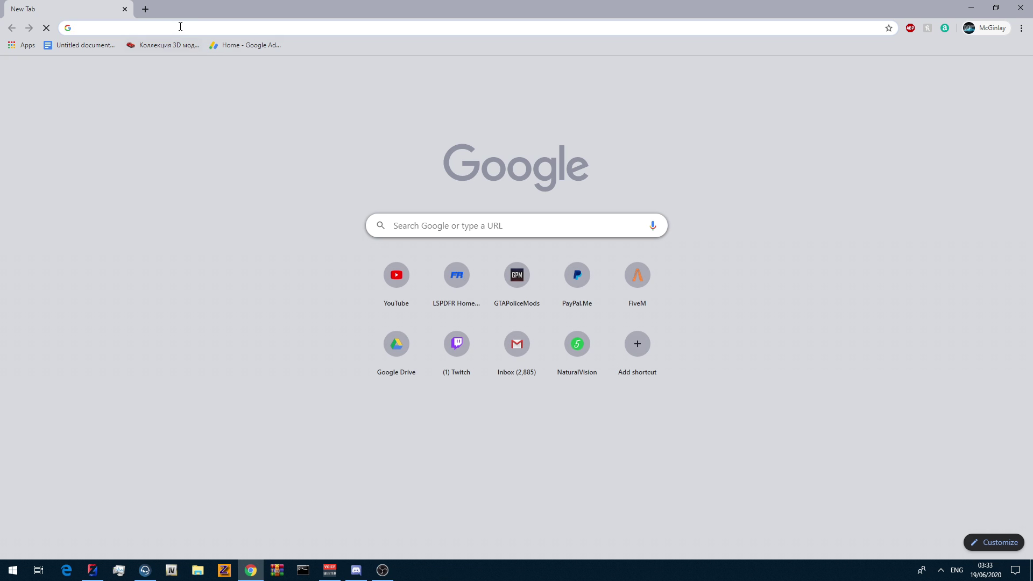
pyautogui.click(180, 27)
pyautogui.write('modding-forum.com')
pyautogui.press('Return')
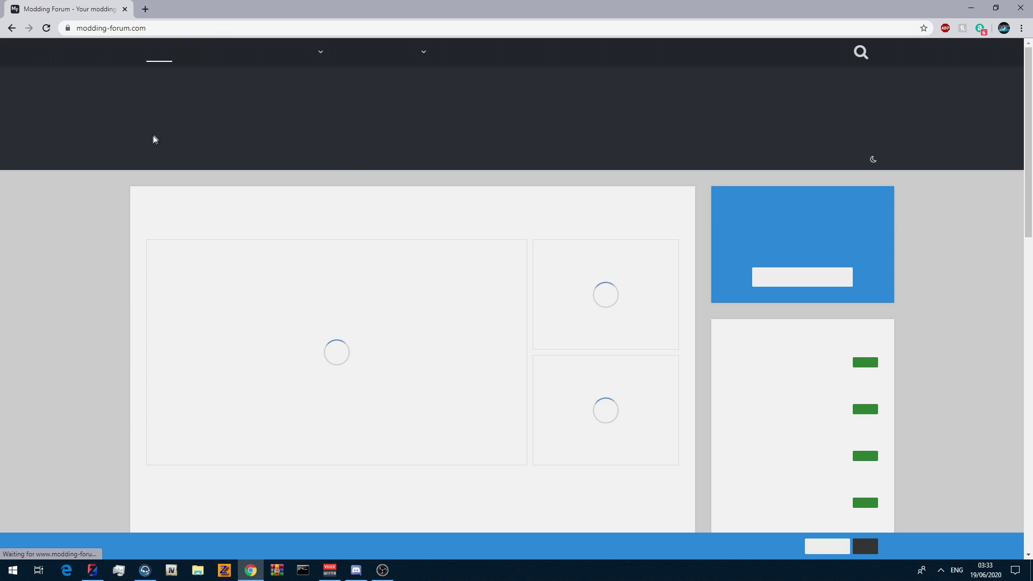
pyautogui.click(198, 56)
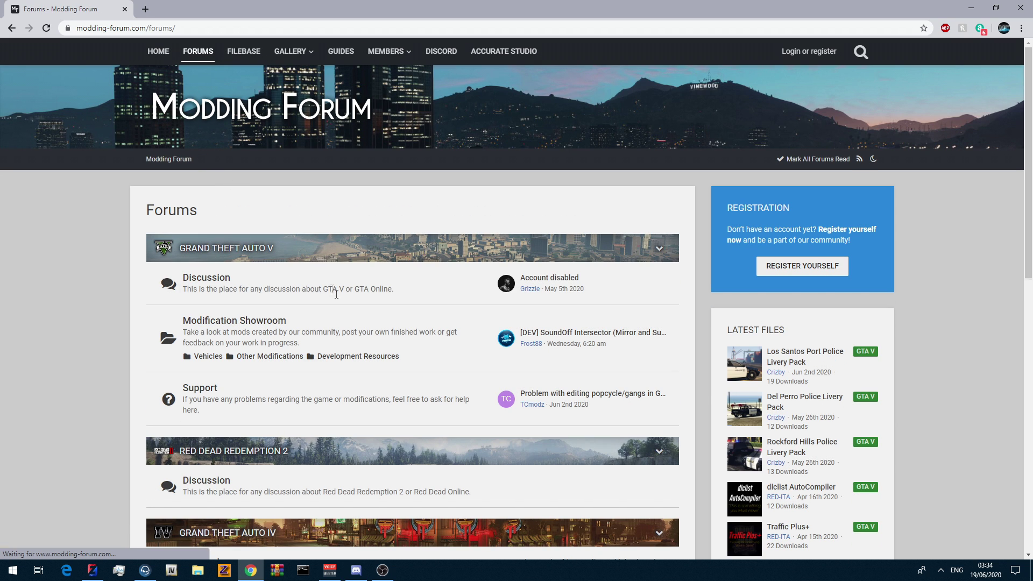
# Go to page 2 of the GTA V Development Resources board and open the 2018 Dodge Charger Pursuit DEV thread.
pyautogui.click(369, 357)
pyautogui.scroll(-15, 430, 387)
pyautogui.click(182, 390)
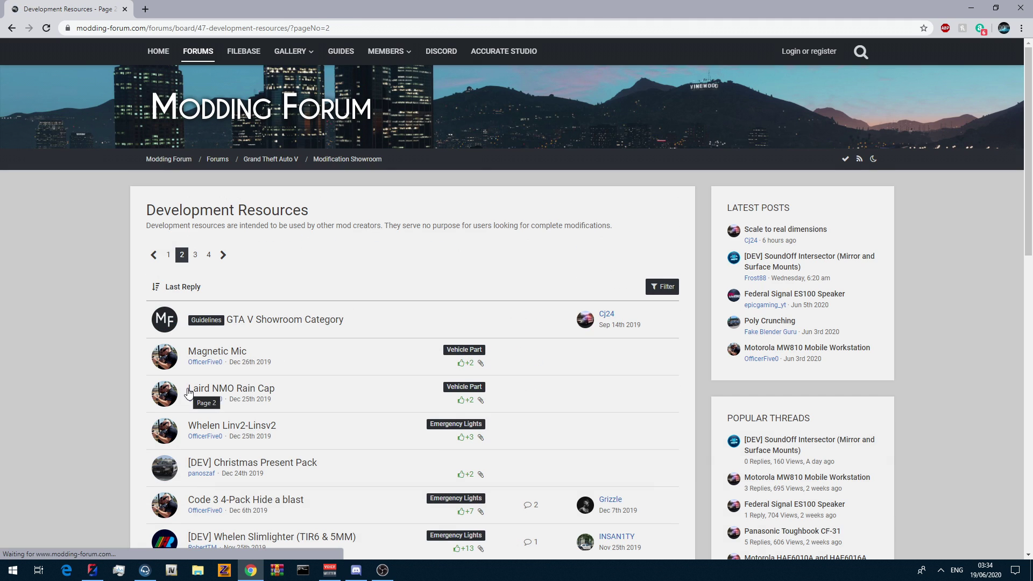
pyautogui.scroll(-8, 694, 321)
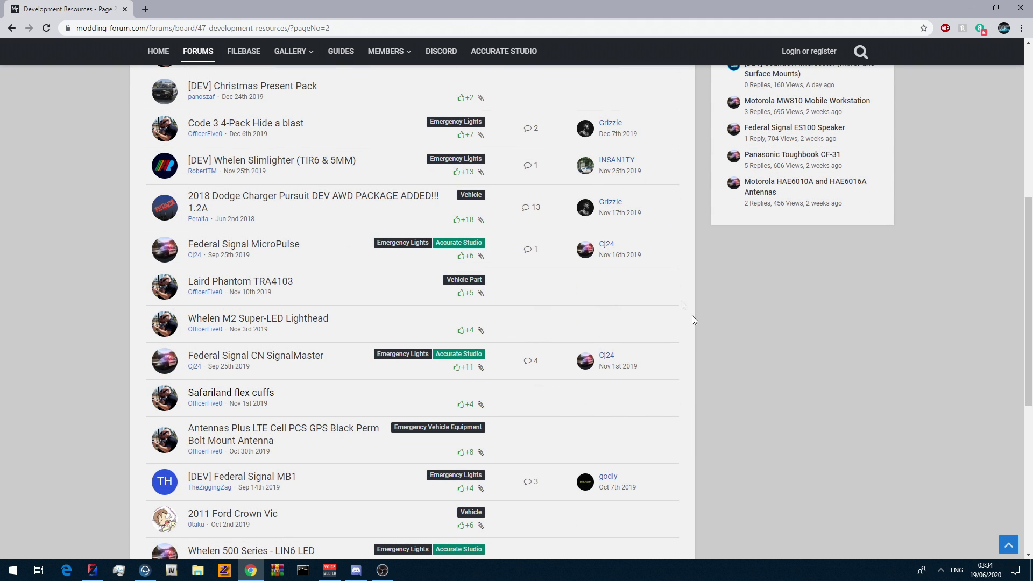
pyautogui.click(306, 202)
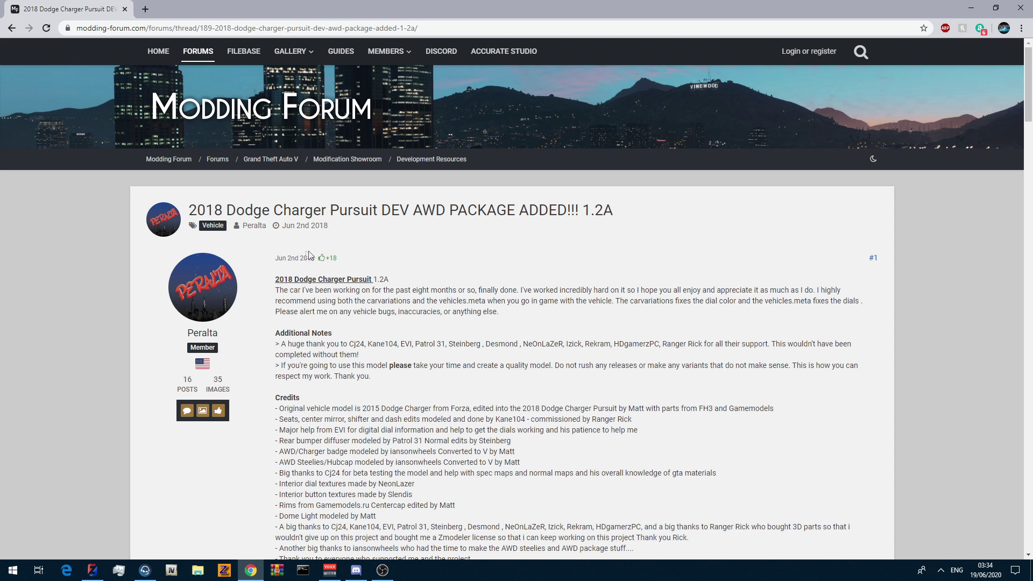
# Look through the thread's description and pictures, then download Dodge Charger Pursuit 2018 DEV.rar and open the archive.
pyautogui.scroll(-5, 377, 285)
pyautogui.scroll(-2, 380, 291)
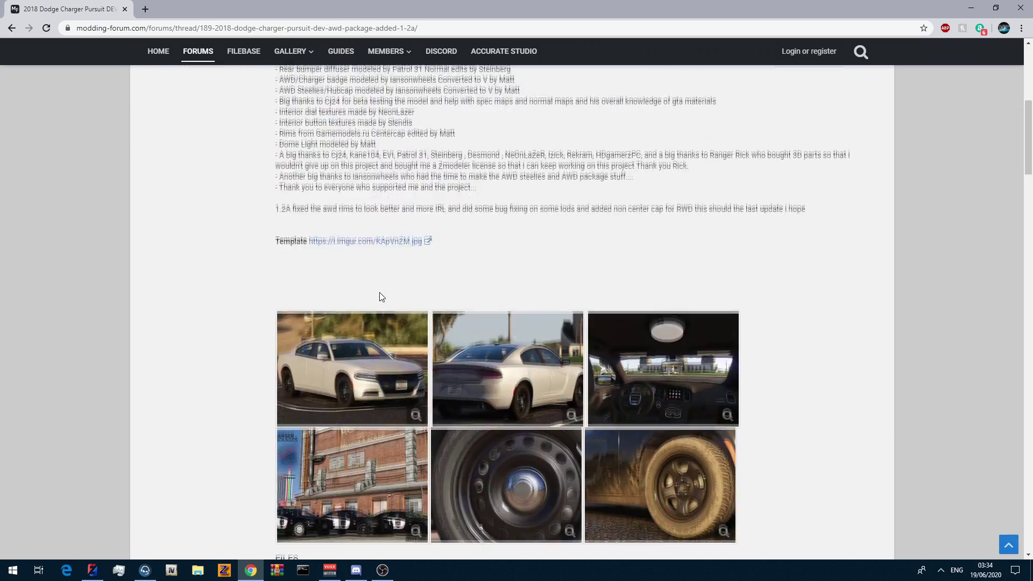
pyautogui.scroll(5, 380, 295)
pyautogui.scroll(-12, 388, 301)
pyautogui.scroll(7, 393, 306)
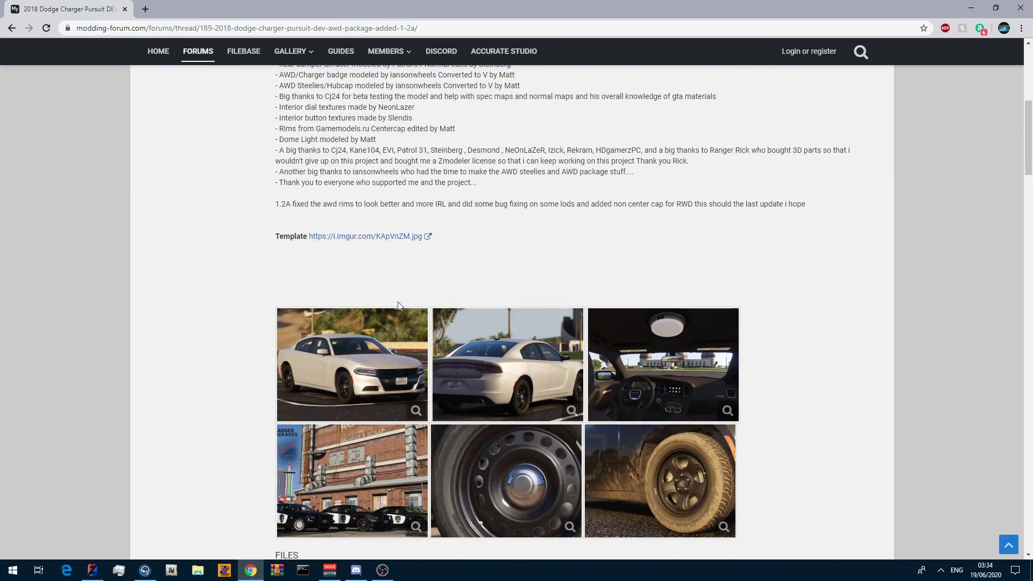
pyautogui.moveTo(423, 237); pyautogui.dragTo(318, 247)
pyautogui.click(321, 250)
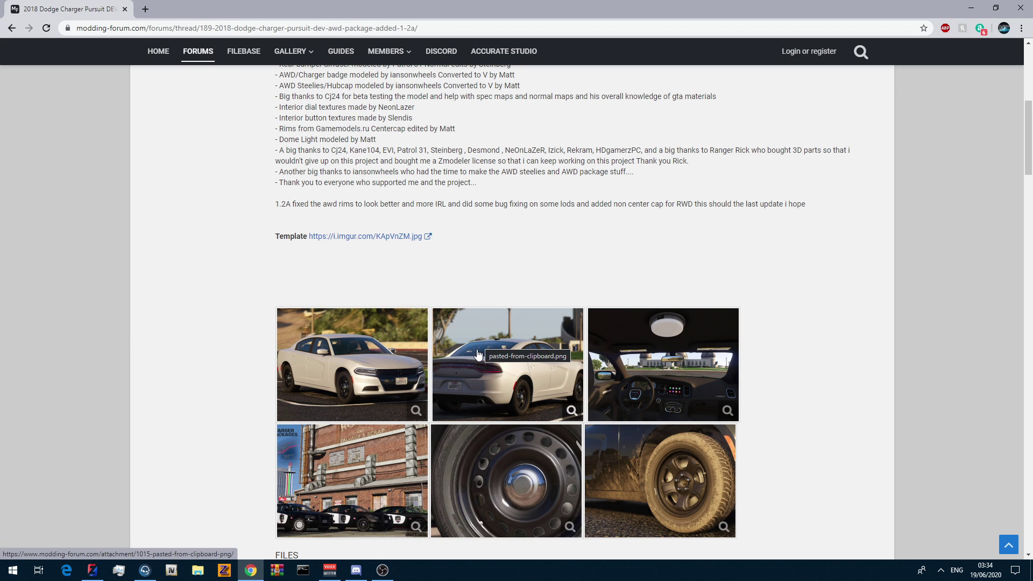
pyautogui.scroll(-2, 479, 355)
pyautogui.click(393, 451)
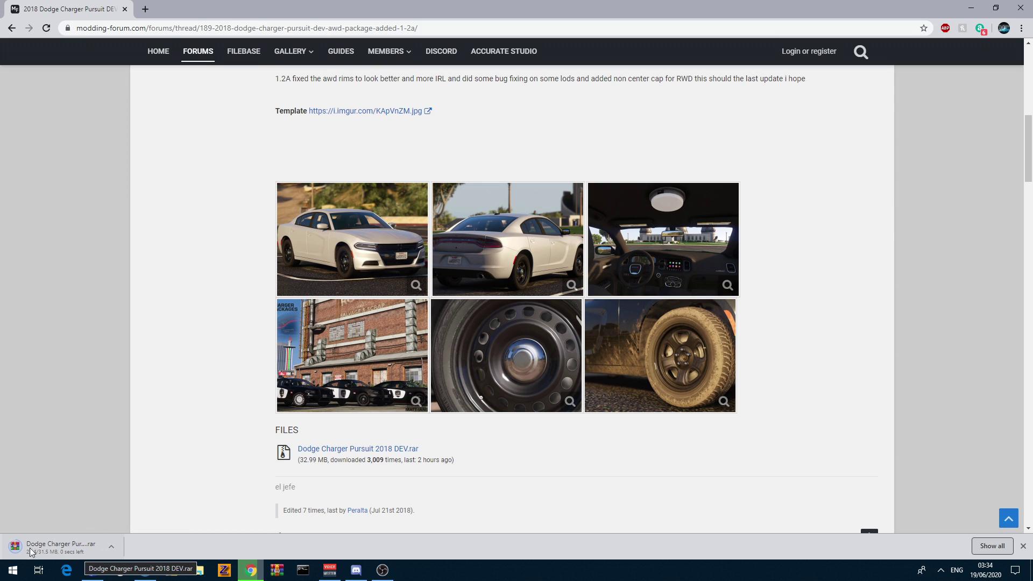
pyautogui.click(56, 551)
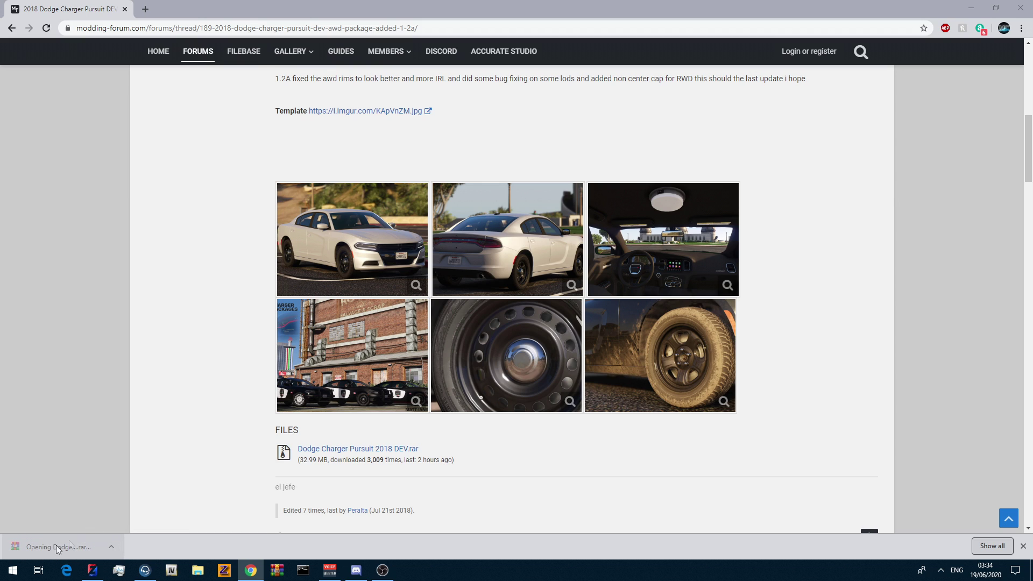
# Clear the open windows from the desktop and create a folder there named Unmarked Tutorial Pack.
pyautogui.click(721, 112)
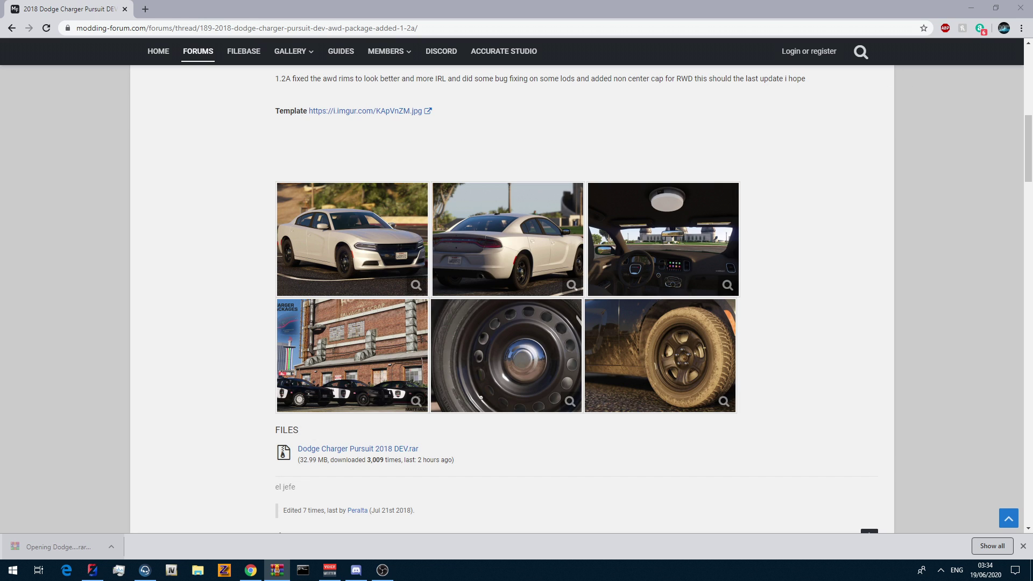
pyautogui.click(972, 12)
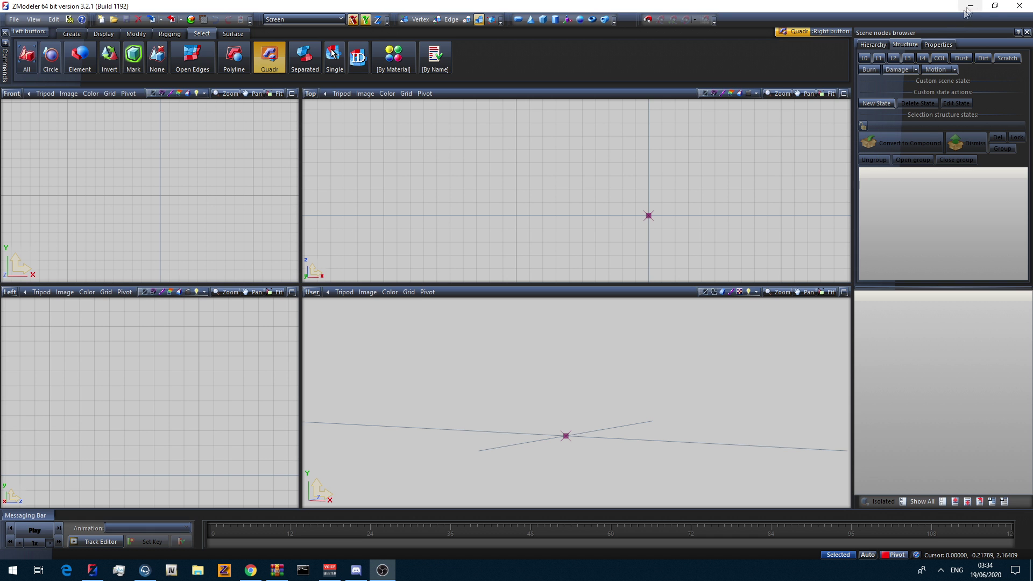
pyautogui.click(972, 11)
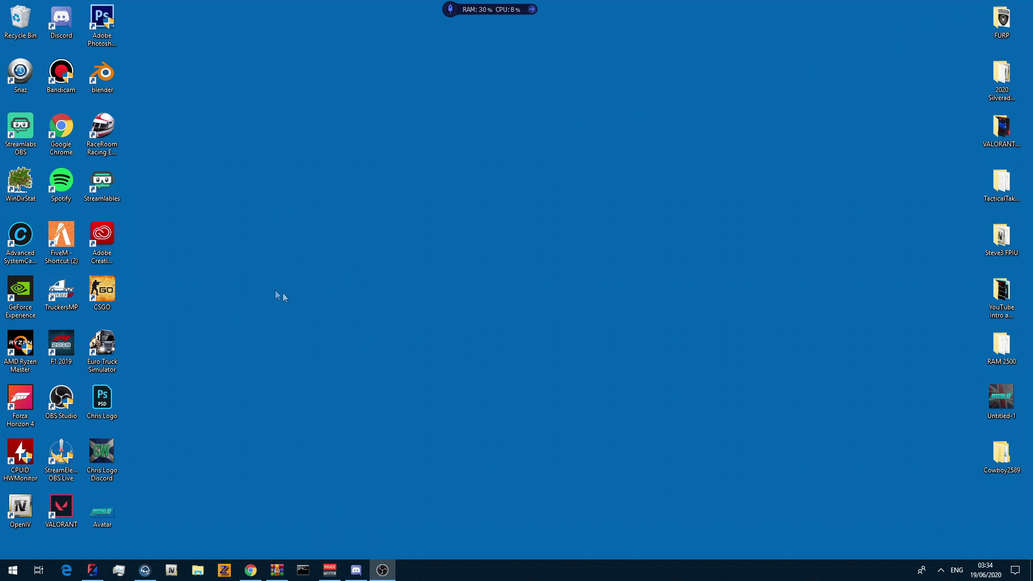
pyautogui.rightClick(459, 293)
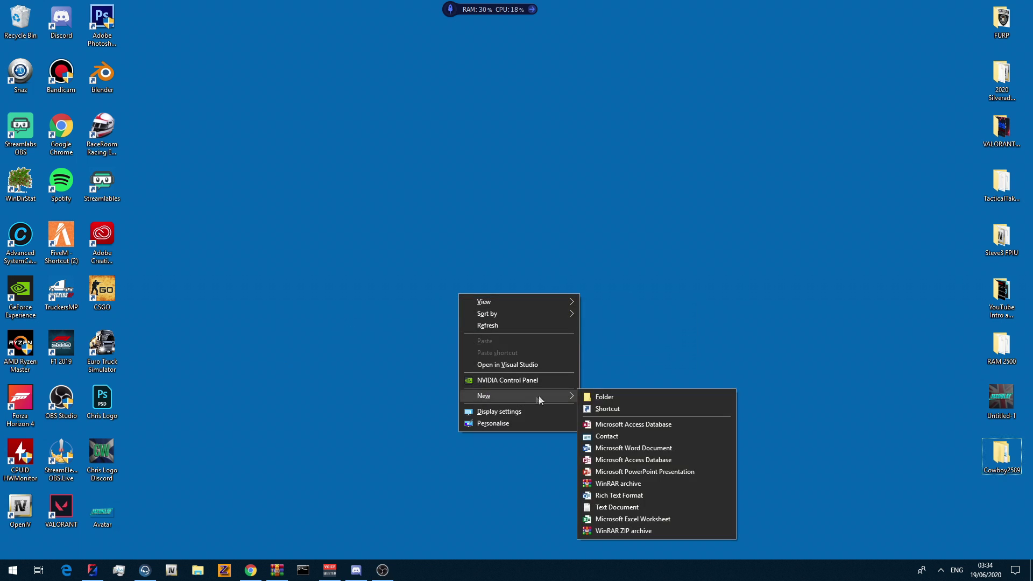
pyautogui.click(600, 397)
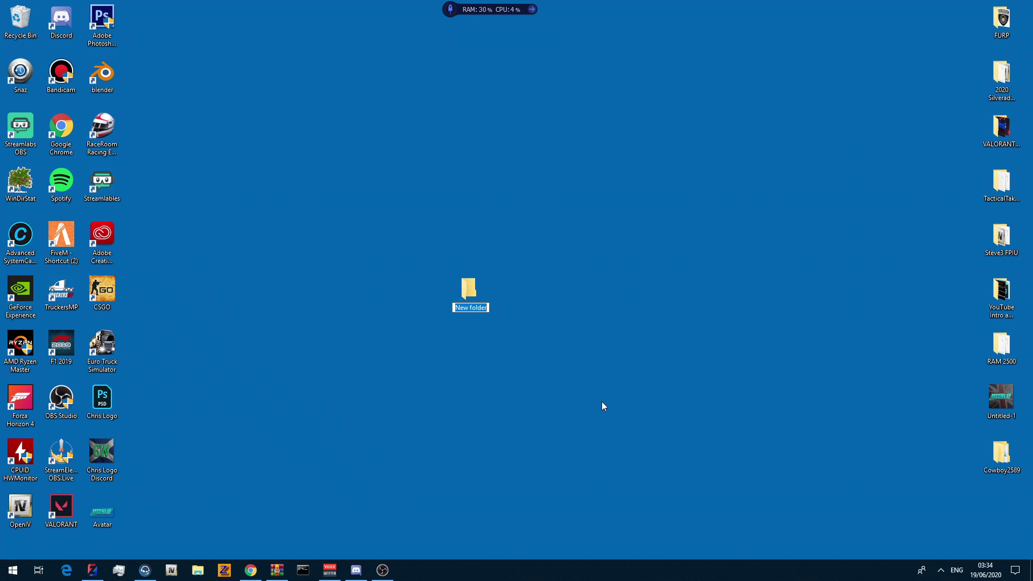
pyautogui.write('Unmarked Tutorial Pack')
pyautogui.press('Return')
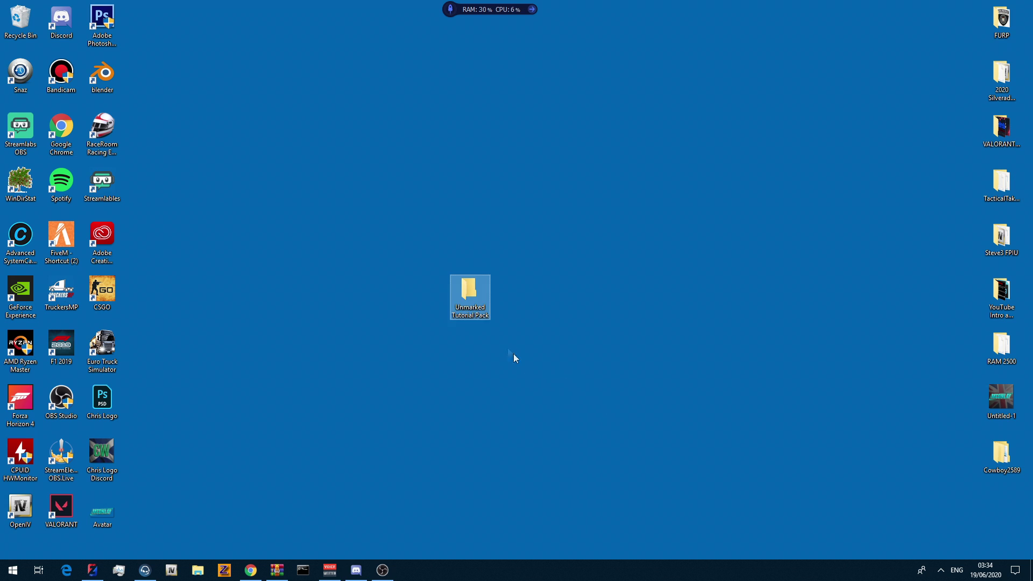
# Create two subfolders named Assets and Vehicles inside the Unmarked Tutorial Pack folder.
pyautogui.doubleClick(476, 311)
pyautogui.click(490, 159)
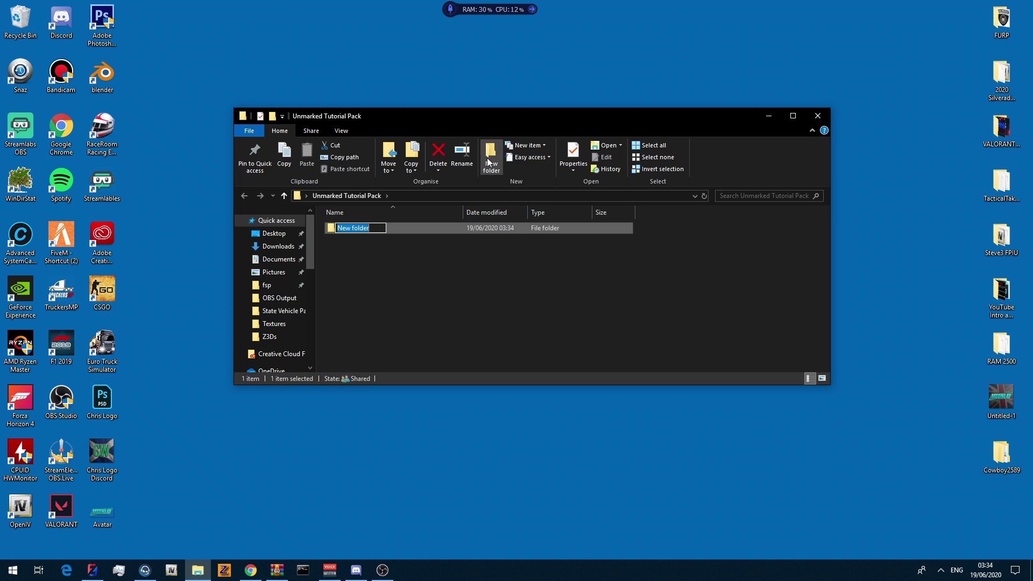
pyautogui.write('Assets')
pyautogui.press('Return')
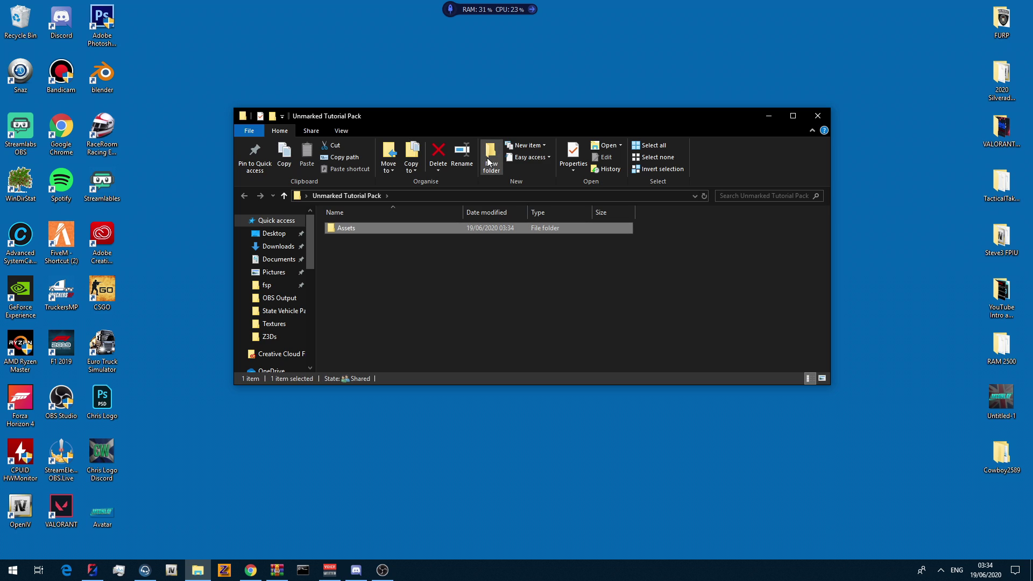
pyautogui.click(491, 153)
pyautogui.write('Ve')
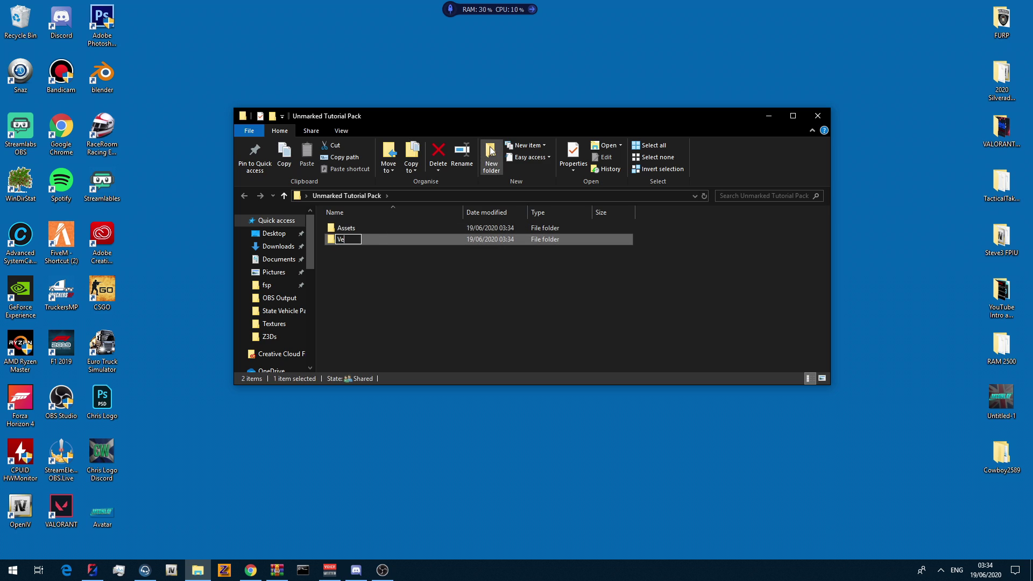
pyautogui.write('hicles')
pyautogui.press('Return')
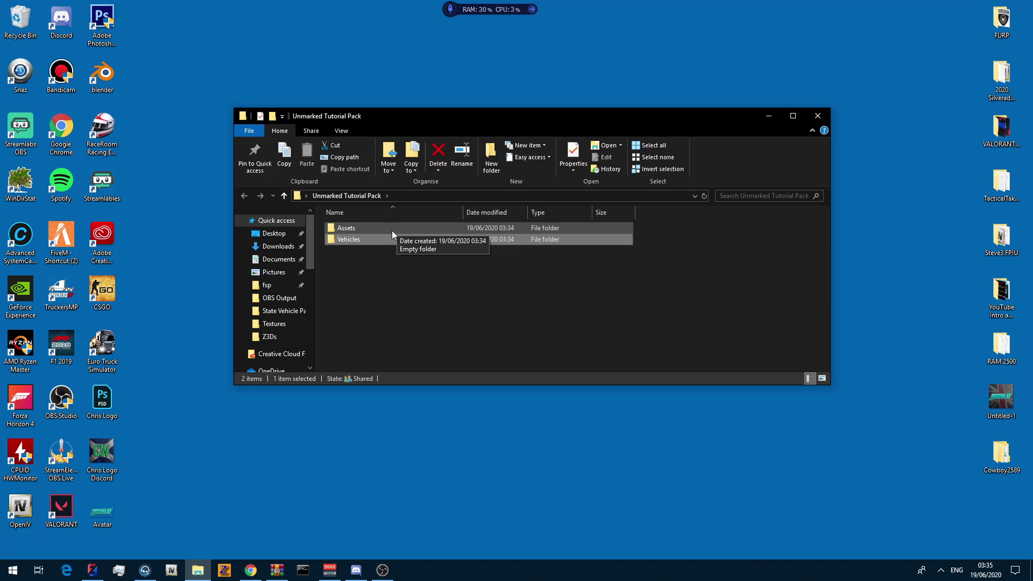
# Extract the Dodge Charger Pursuit 2018 folder from the WinRAR archive into the Vehicles folder.
pyautogui.doubleClick(348, 240)
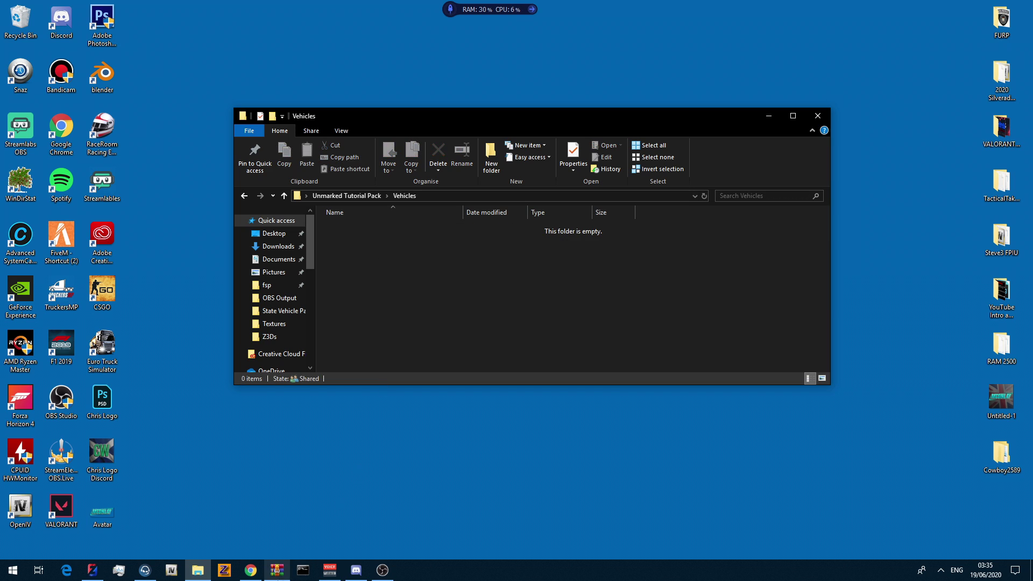
pyautogui.click(277, 570)
pyautogui.moveTo(723, 232); pyautogui.dragTo(470, 262)
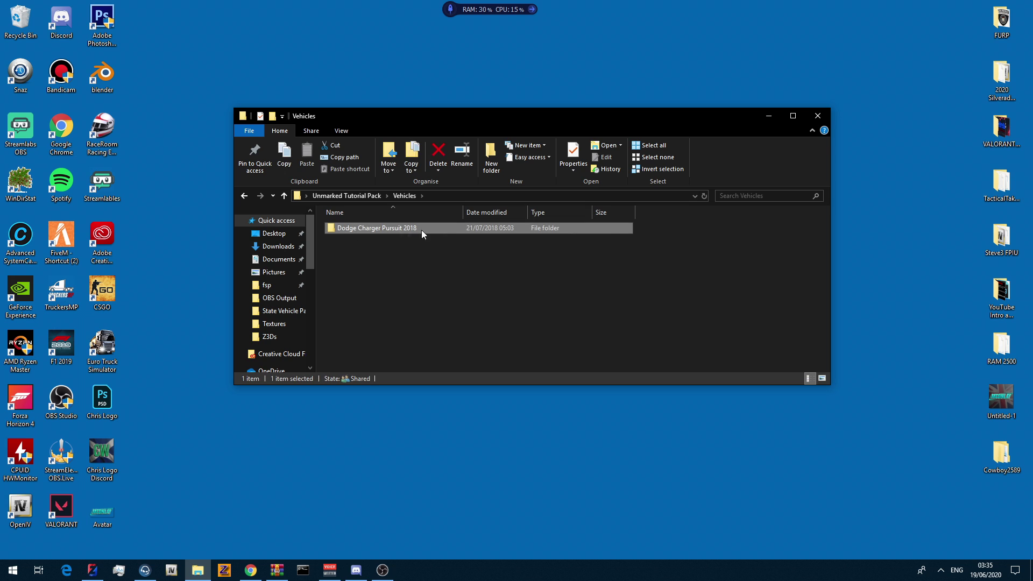
# Open the Dodge Charger Pursuit 2018 folder and examine its files and the contents of its cwgv subfolder.
pyautogui.doubleClick(530, 230)
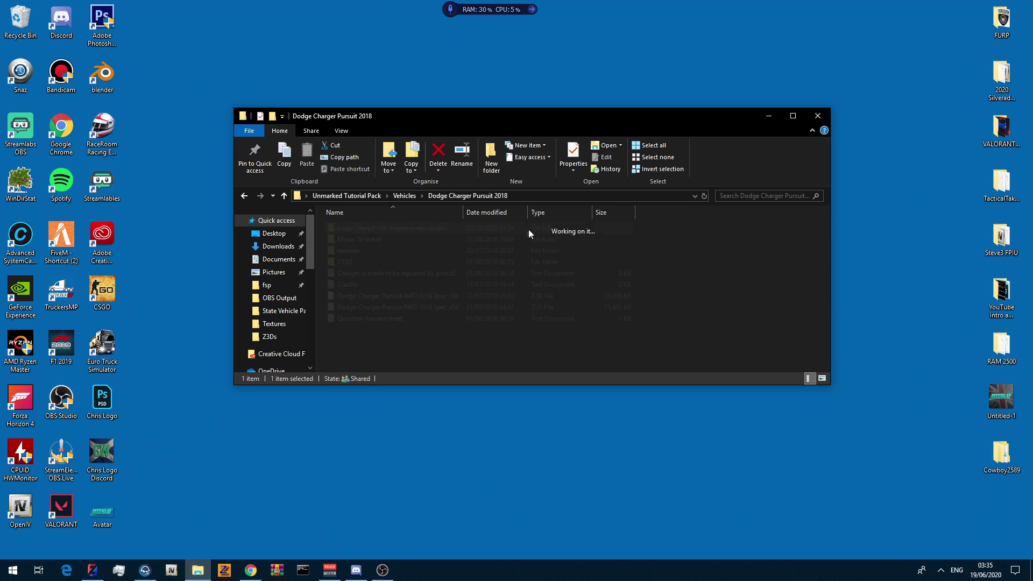
pyautogui.moveTo(430, 350); pyautogui.dragTo(393, 237)
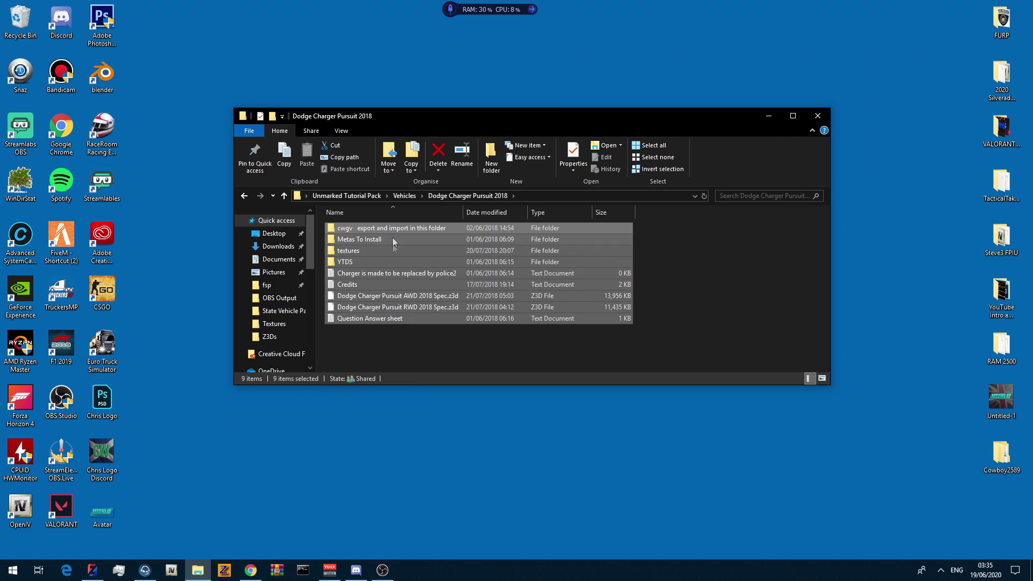
pyautogui.click(388, 344)
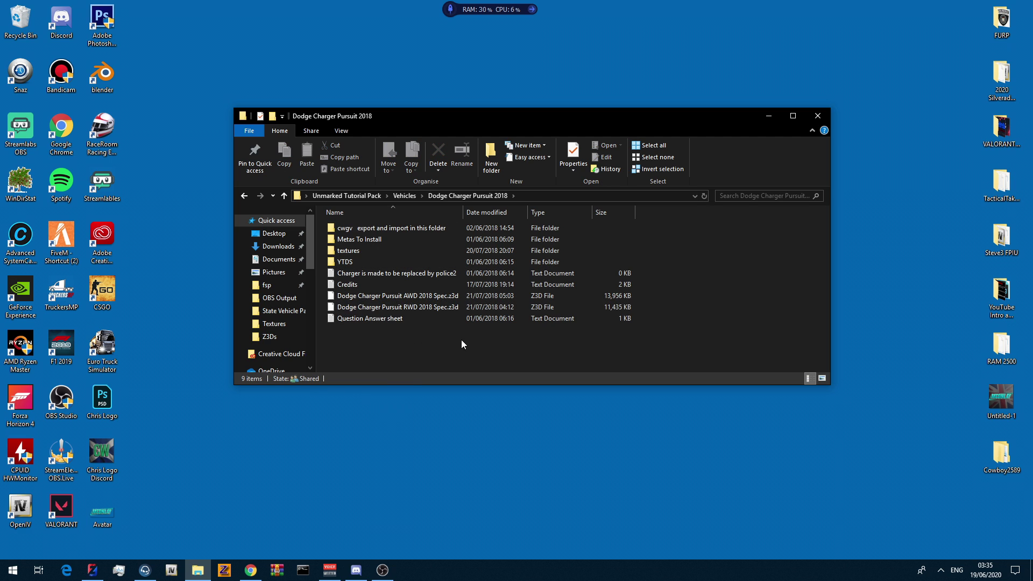
pyautogui.doubleClick(399, 230)
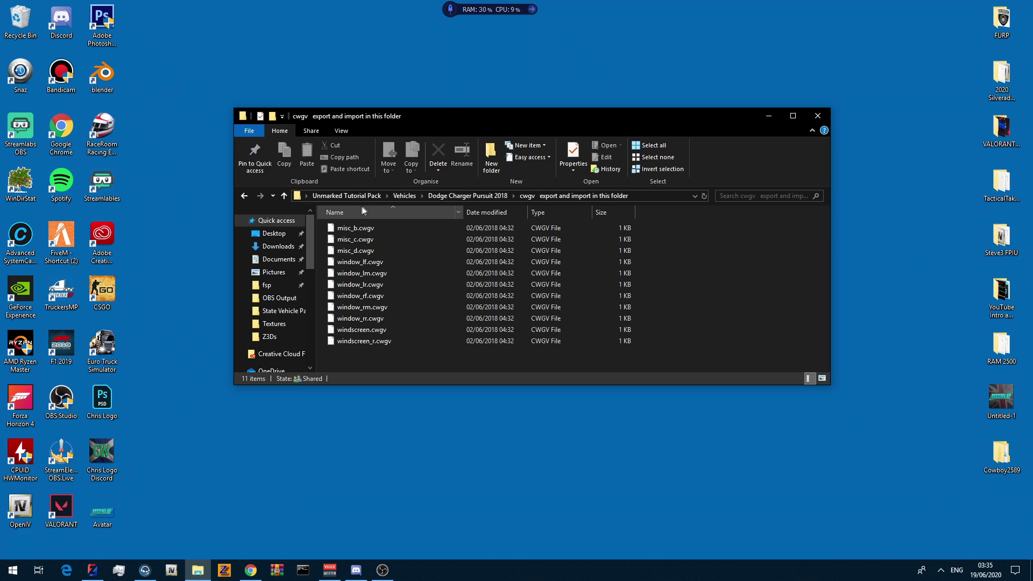
pyautogui.click(245, 196)
# Examine the vehicles meta file in the Metas To Install folder, then return to the Dodge Charger Pursuit 2018 folder.
pyautogui.doubleClick(371, 239)
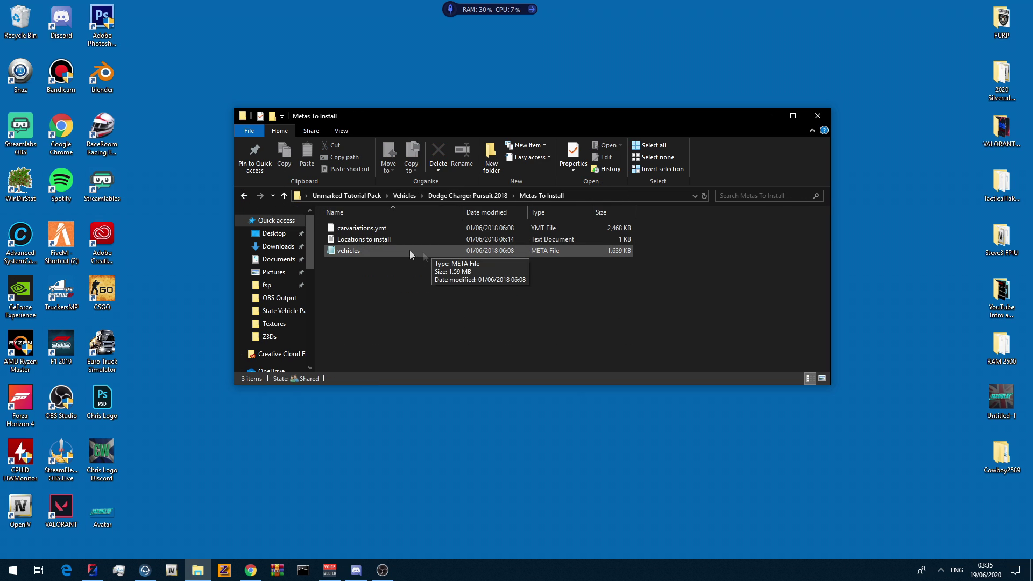
pyautogui.doubleClick(349, 251)
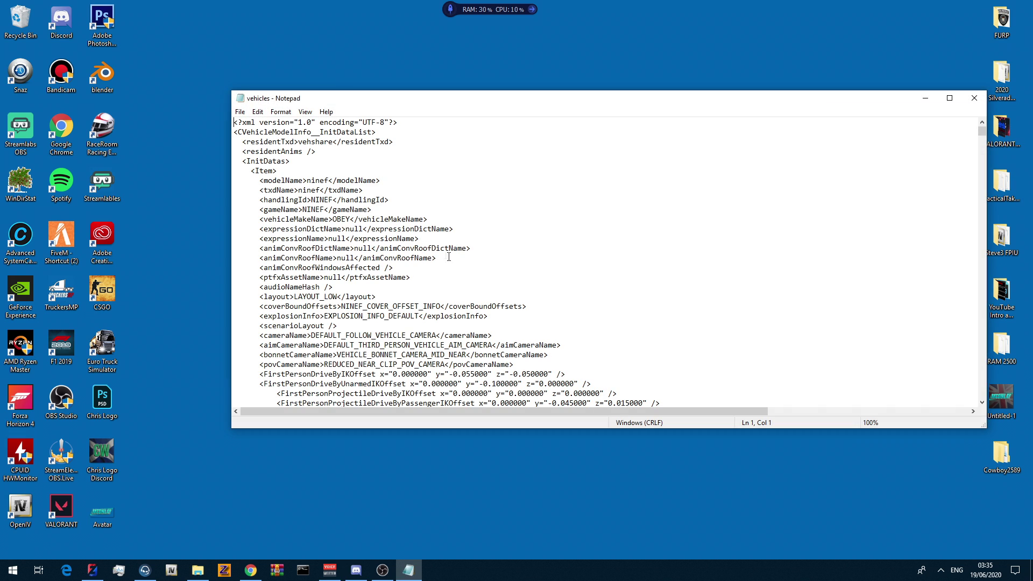
pyautogui.click(974, 102)
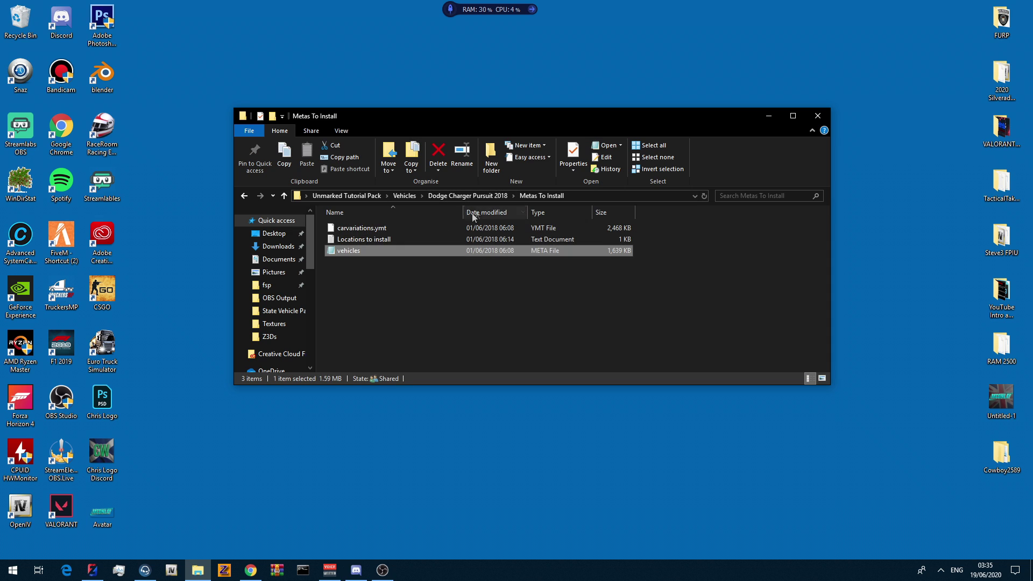
pyautogui.click(477, 197)
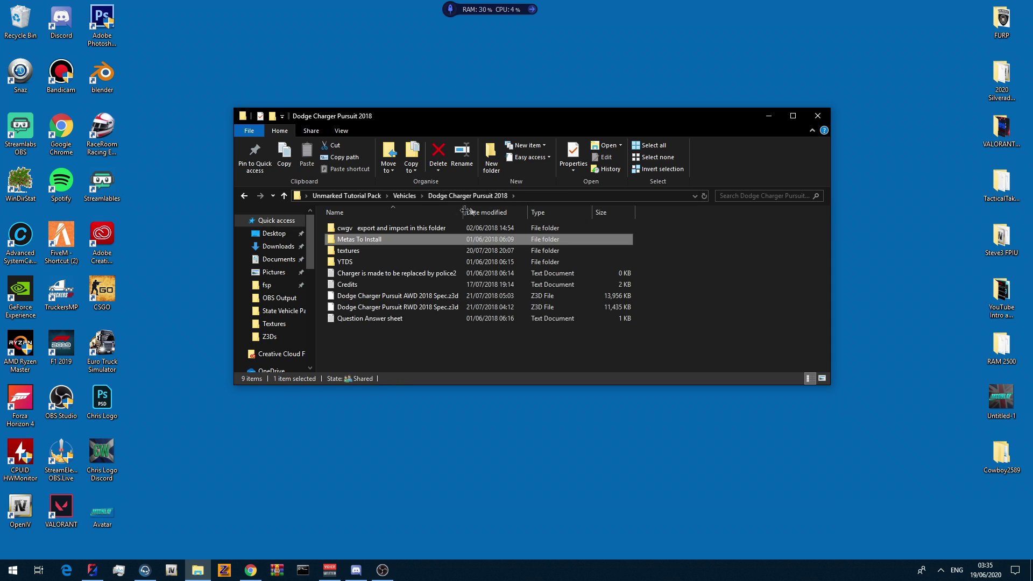
# Examine the contents of the textures and YTDS folders and return to the Dodge Charger Pursuit 2018 folder.
pyautogui.doubleClick(365, 251)
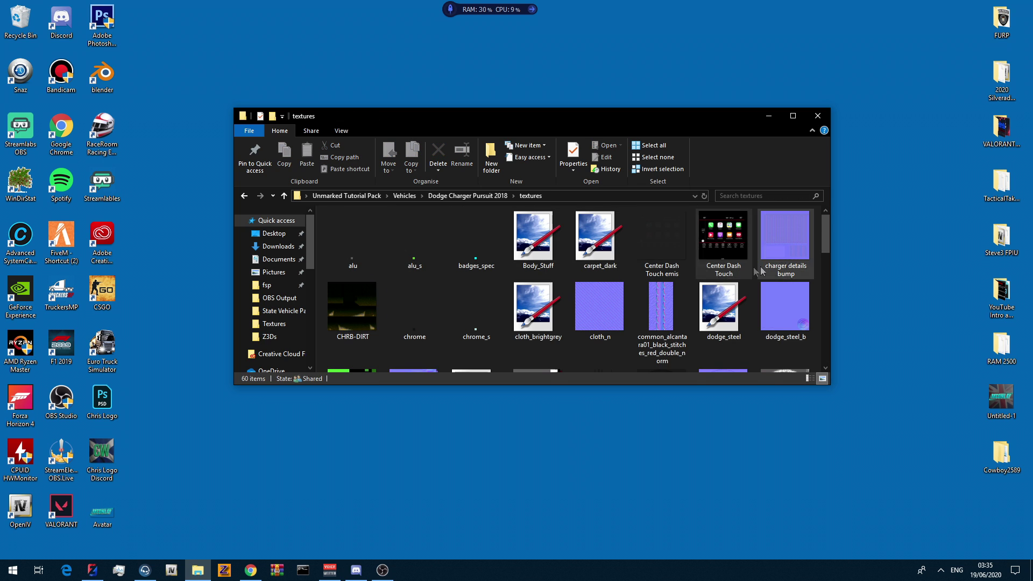
pyautogui.moveTo(823, 240); pyautogui.dragTo(820, 339)
pyautogui.click(242, 197)
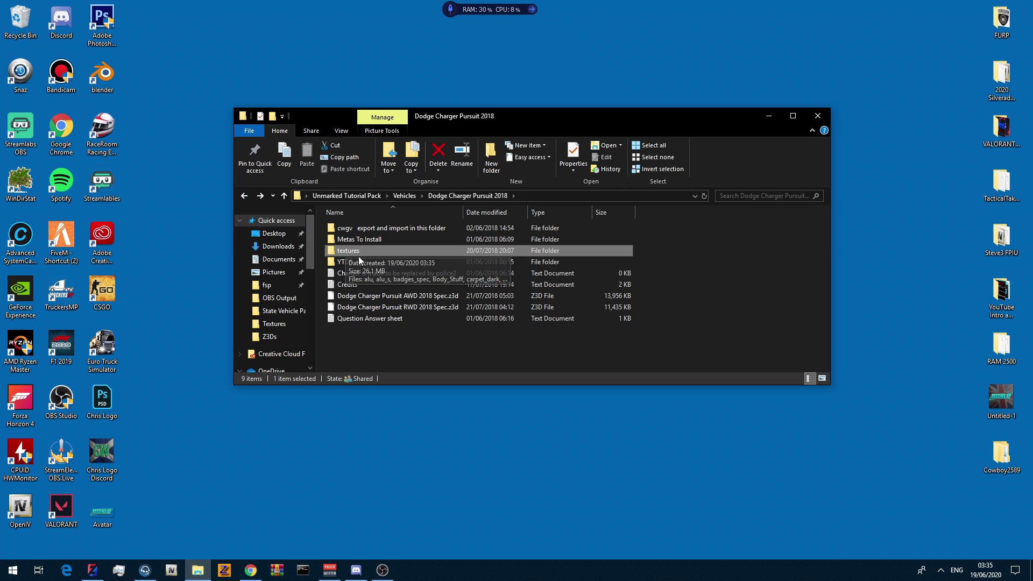
pyautogui.doubleClick(366, 263)
pyautogui.hotkey('ctrl', 'a')
pyautogui.click(375, 254)
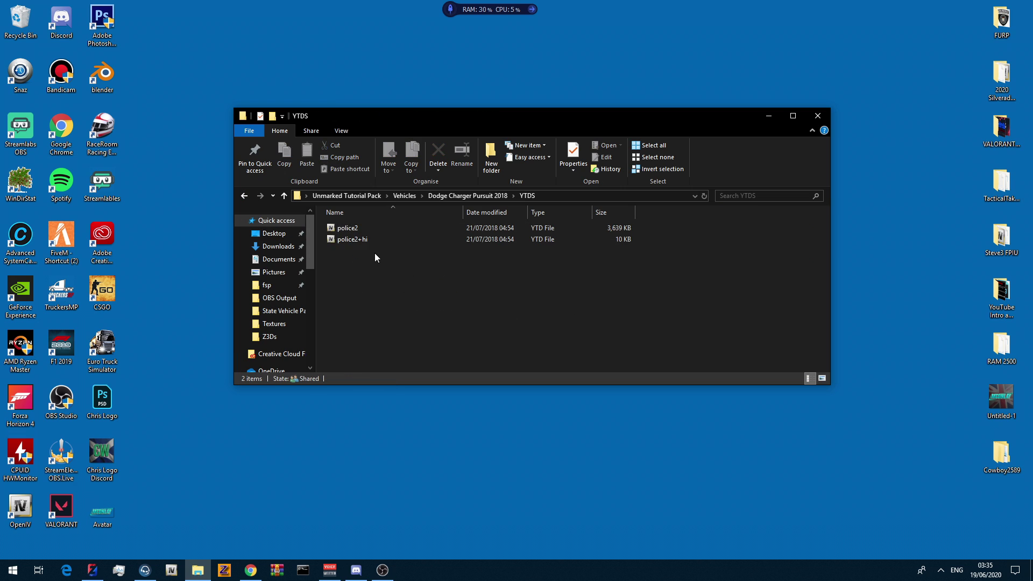
pyautogui.click(242, 194)
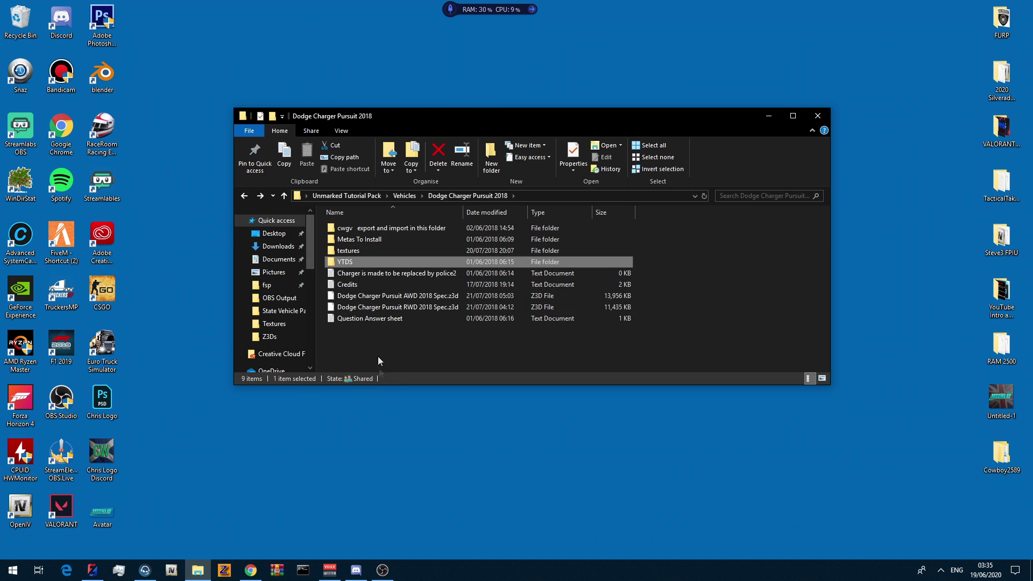
# Examine the template link on the Charger's forum page in Chrome, then return to the Dodge Charger Pursuit 2018 folder.
pyautogui.click(251, 569)
pyautogui.moveTo(272, 110); pyautogui.dragTo(490, 119)
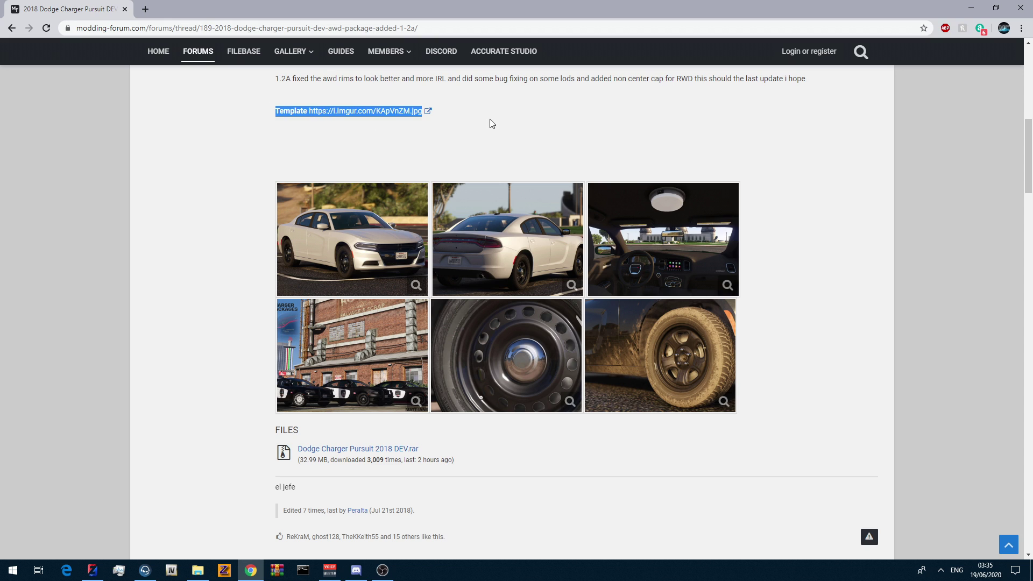
pyautogui.click(517, 112)
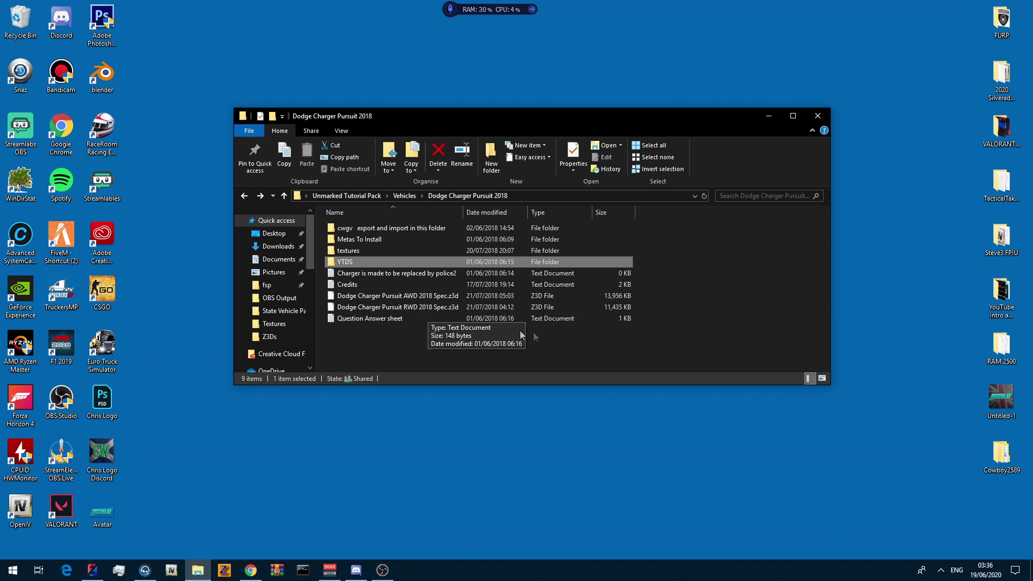
# Delete the Dodge Charger Pursuit AWD 2018 Spec.z3d file from the Dodge Charger Pursuit 2018 folder.
pyautogui.moveTo(689, 314)
pyautogui.mouseDown()
pyautogui.moveTo(682, 301)
pyautogui.moveTo(450, 303)
pyautogui.mouseUp()
pyautogui.click(450, 304)
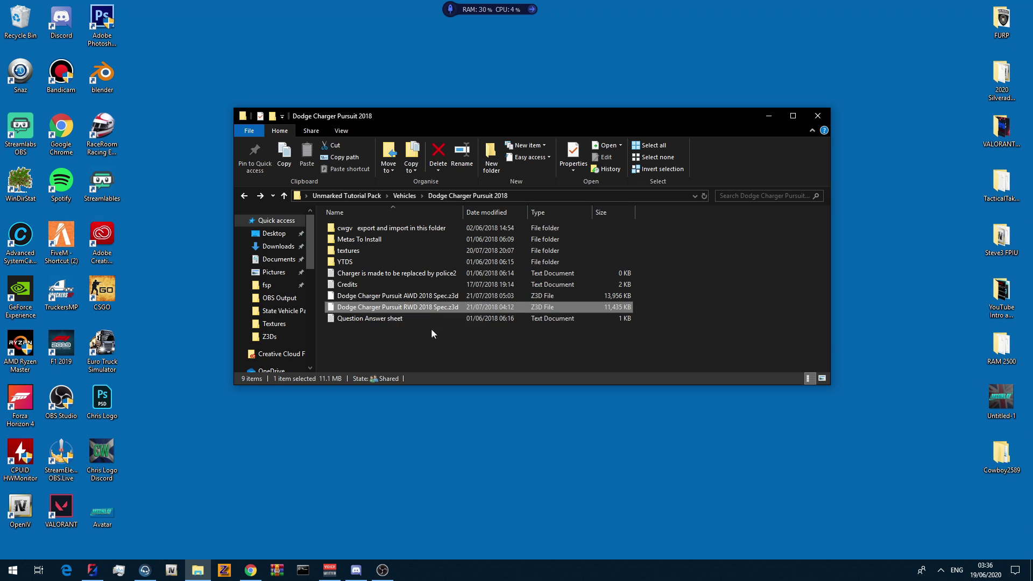
pyautogui.click(377, 296)
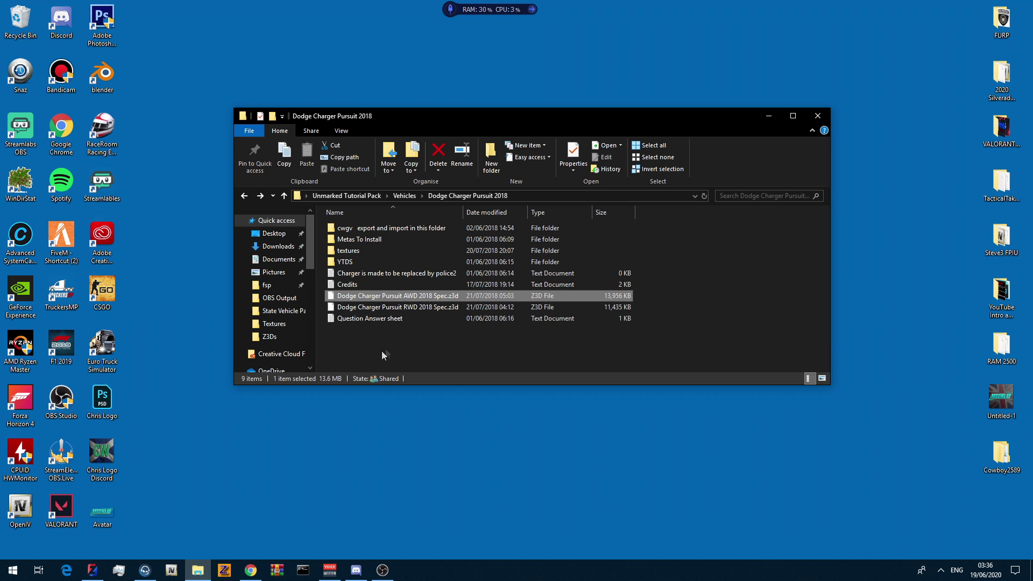
pyautogui.press('Delete')
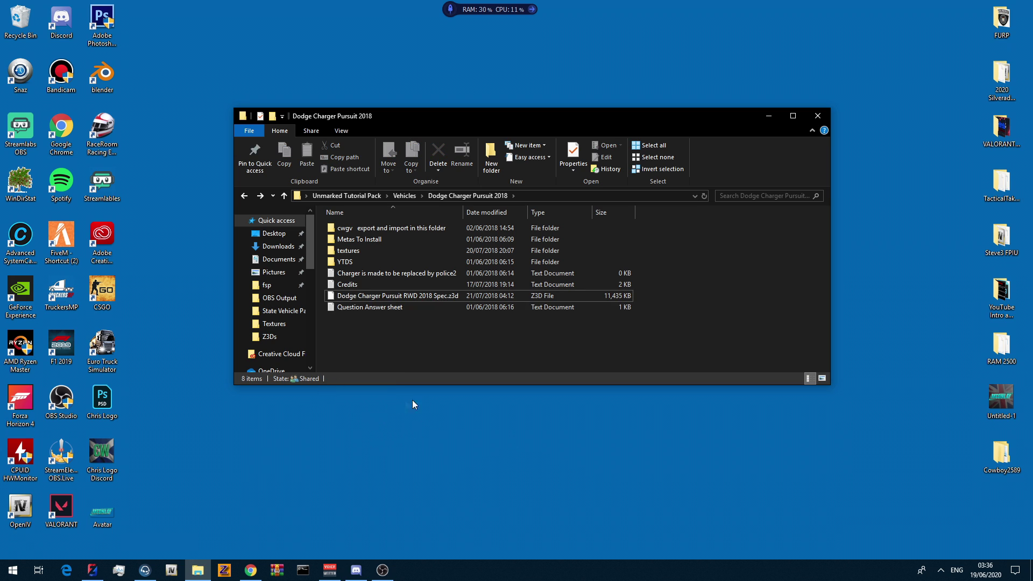
# Switch to ZModeler and load the Dodge Charger Pursuit RWD 2018 Spec.z3d model from the folder.
pyautogui.click(92, 570)
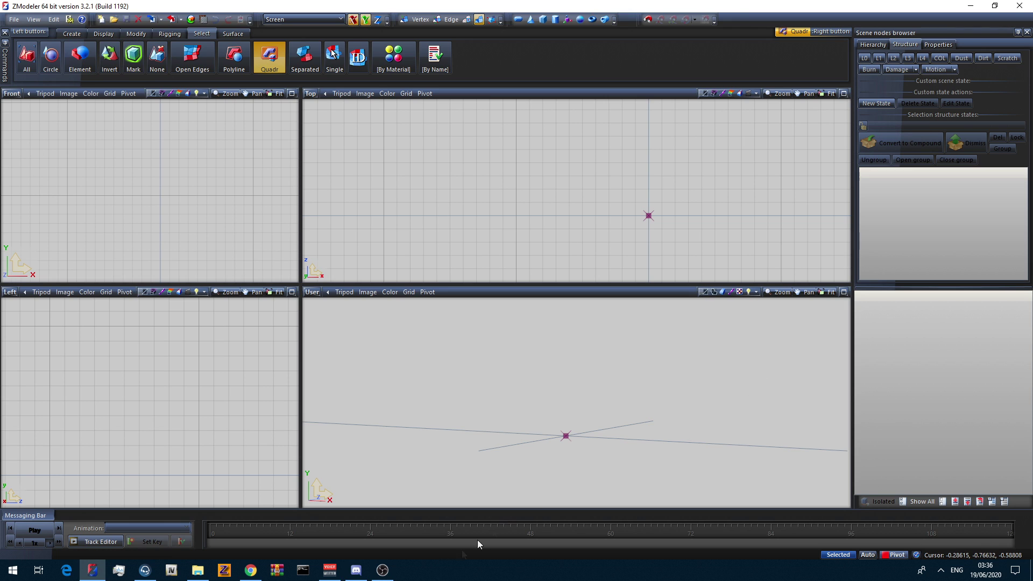
pyautogui.click(197, 570)
pyautogui.moveTo(121, 226); pyautogui.dragTo(122, 227)
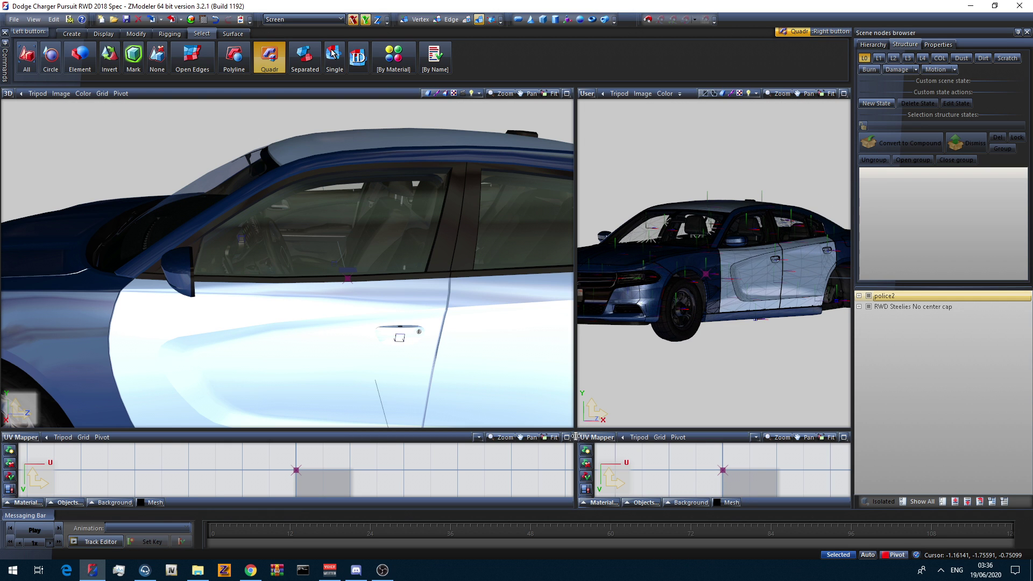
# Resize the four viewports to more even areas and look over the Charger model.
pyautogui.moveTo(575, 431); pyautogui.dragTo(382, 324)
pyautogui.moveTo(499, 284); pyautogui.dragTo(538, 250, button='middle')
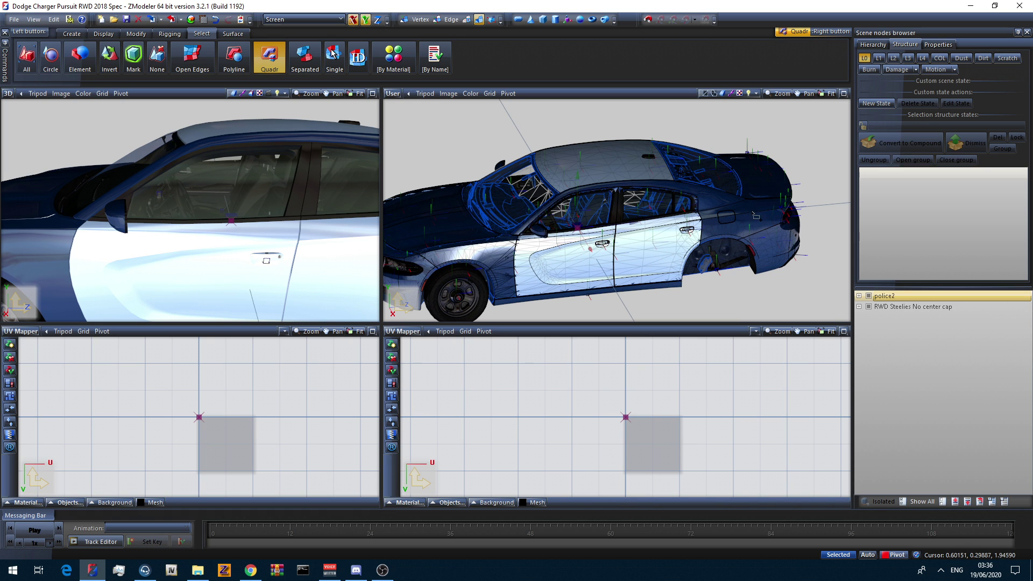
pyautogui.moveTo(637, 255); pyautogui.dragTo(665, 237, button='middle')
pyautogui.scroll(2, 675, 257)
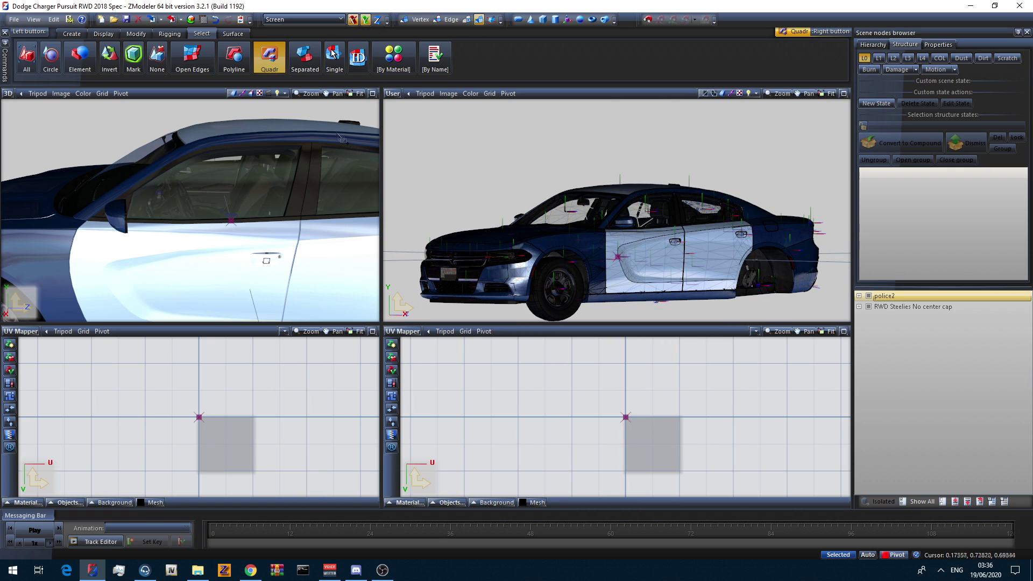
pyautogui.scroll(-3, 319, 136)
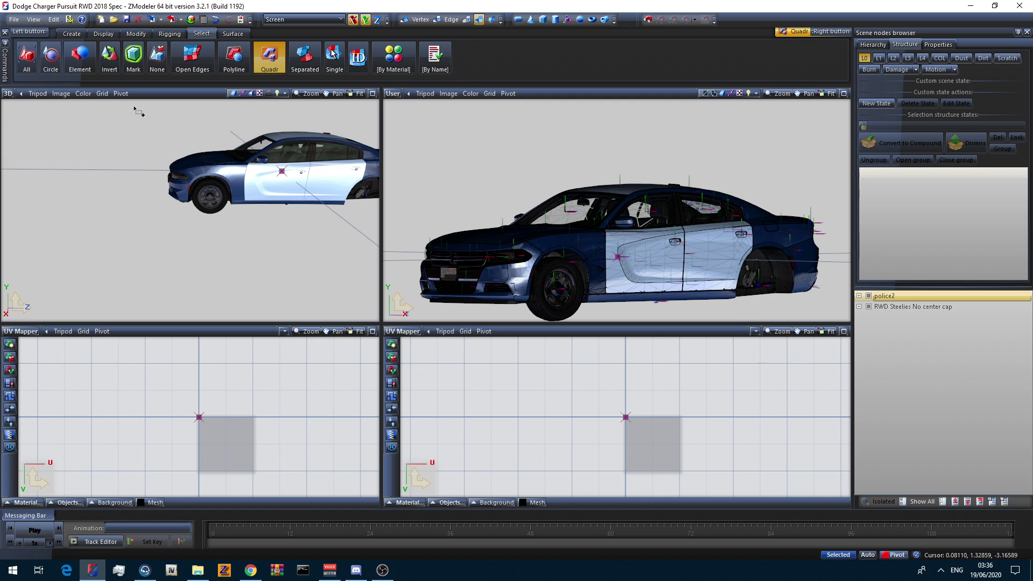
# Change the 3D viewport to the Front view and the User viewport to the Top view.
pyautogui.click(6, 94)
pyautogui.click(21, 118)
pyautogui.click(393, 93)
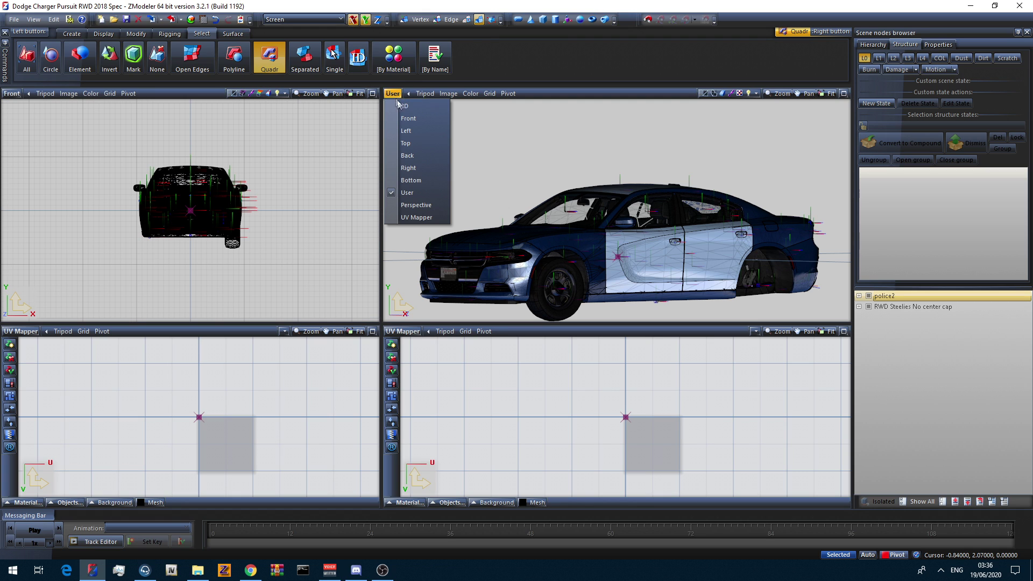
pyautogui.click(412, 144)
# Change the two UV Mapper viewports to a Left view and a 3D view showing the whole car.
pyautogui.click(20, 331)
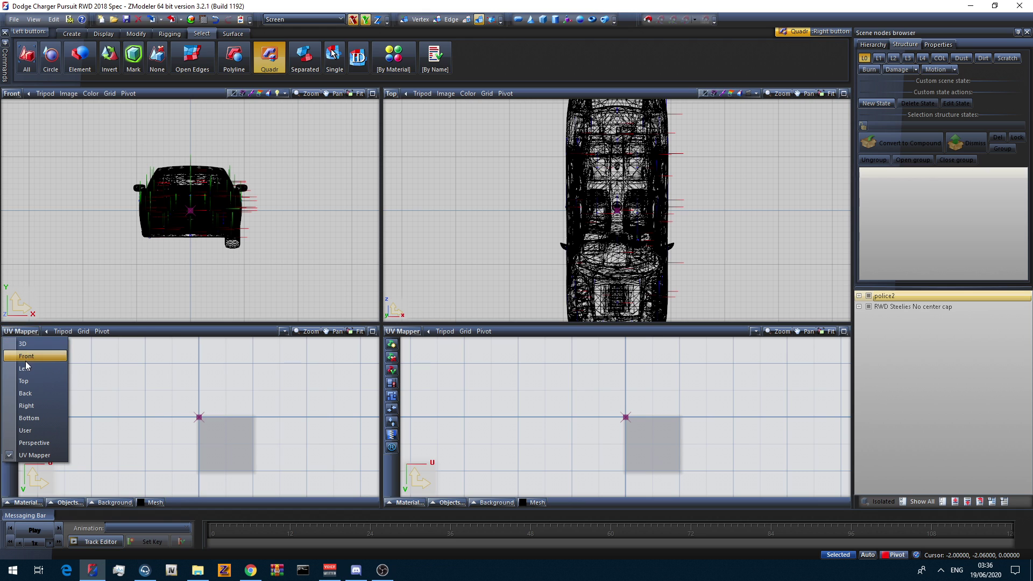
pyautogui.click(26, 358)
pyautogui.click(11, 331)
pyautogui.click(25, 369)
pyautogui.click(403, 331)
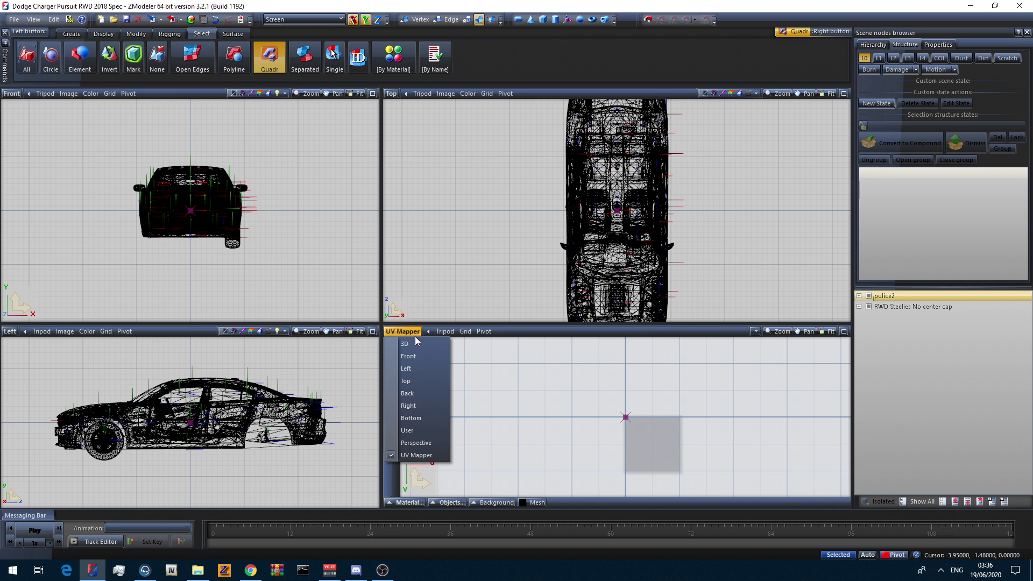
pyautogui.click(407, 343)
pyautogui.moveTo(650, 439); pyautogui.dragTo(611, 439, button='middle')
pyautogui.scroll(2, 599, 439)
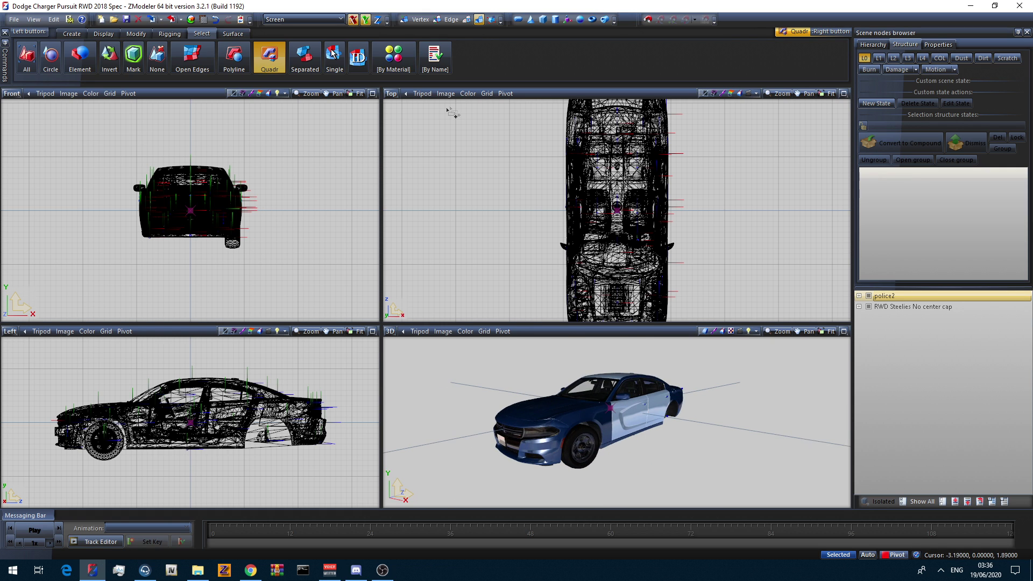
# Create a new material in the Material Browser and name it Bodyshell [PAINT:1].
pyautogui.click(191, 19)
pyautogui.moveTo(342, 37); pyautogui.dragTo(340, 26)
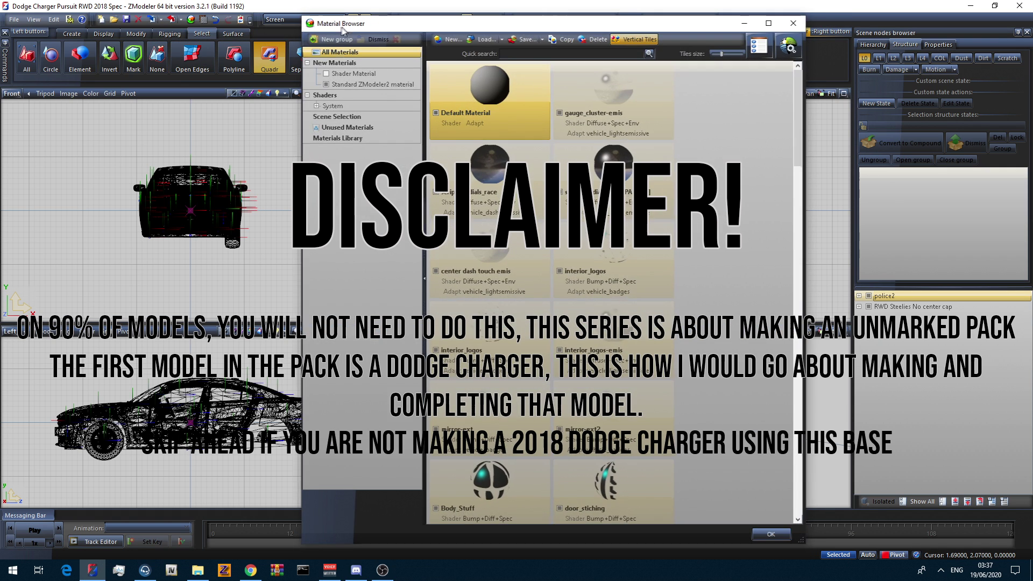
pyautogui.click(451, 39)
pyautogui.moveTo(605, 496); pyautogui.dragTo(452, 479)
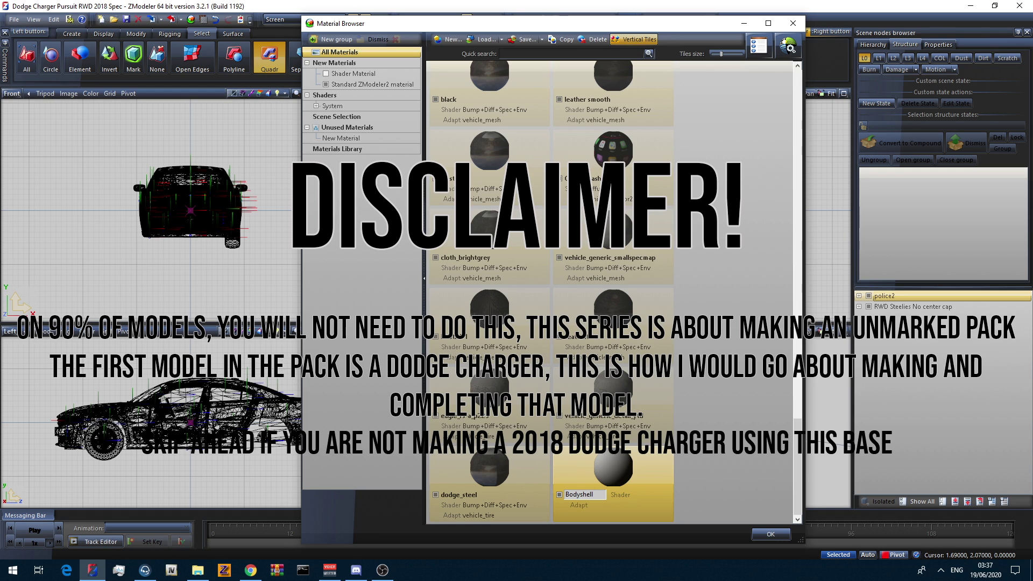
pyautogui.write('Bodyshell [PAINT]')
pyautogui.press('Return')
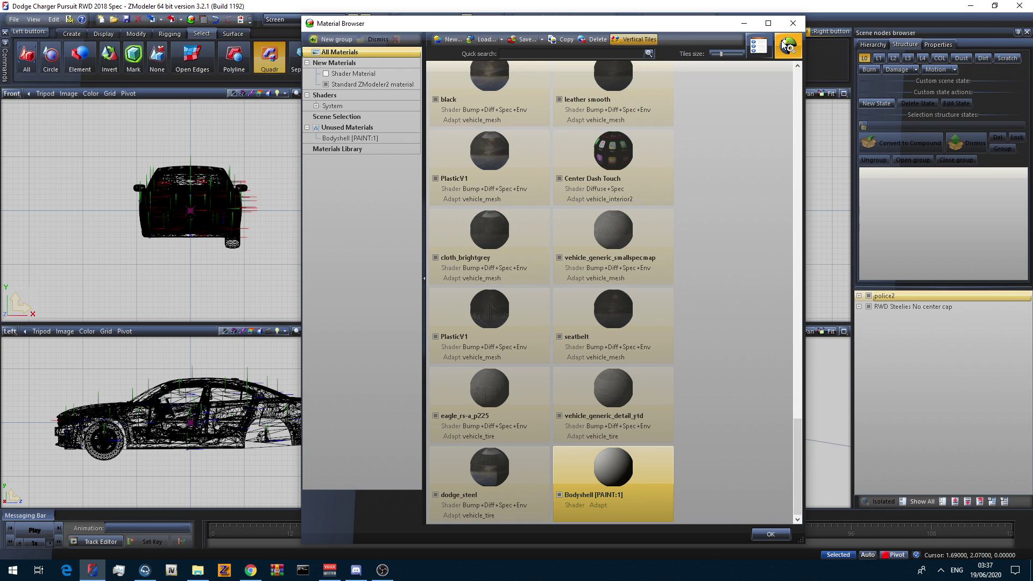
# Apply the GTAV vehicle_paint3 vehicle paint preset to the Bodyshell [PAINT:1] material.
pyautogui.click(786, 45)
pyautogui.moveTo(801, 79)
pyautogui.moveTo(878, 143)
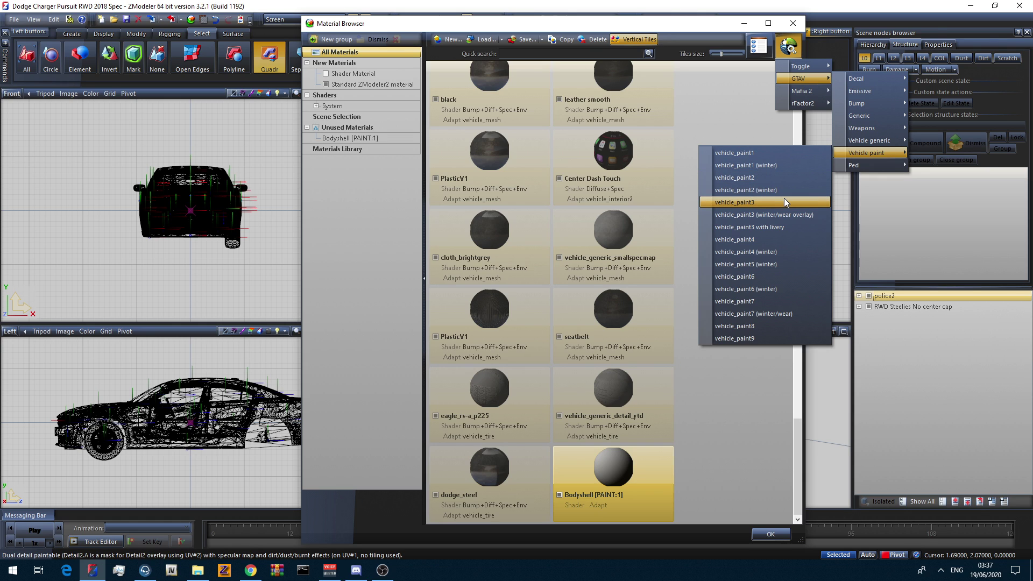
pyautogui.click(784, 202)
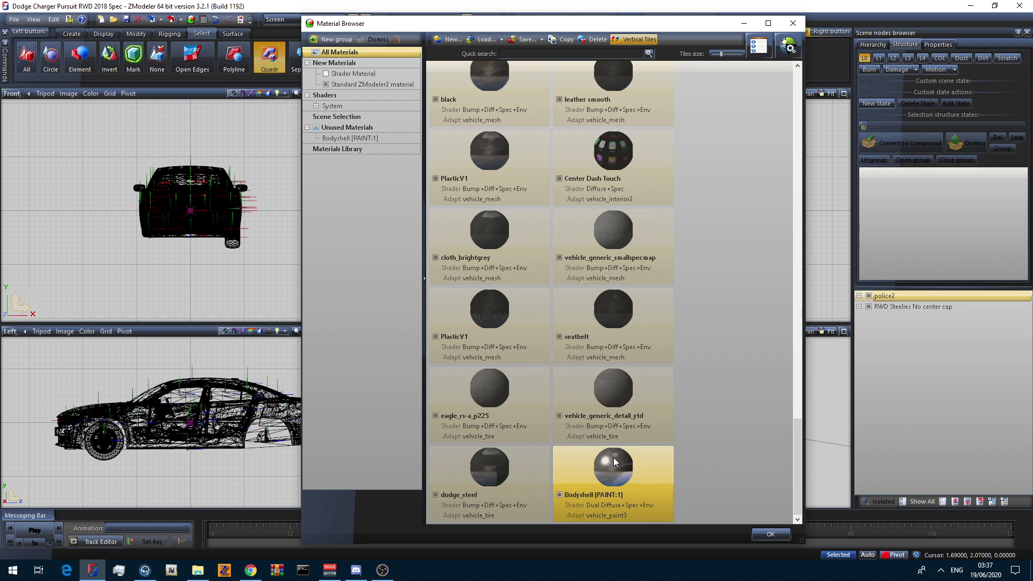
pyautogui.doubleClick(638, 516)
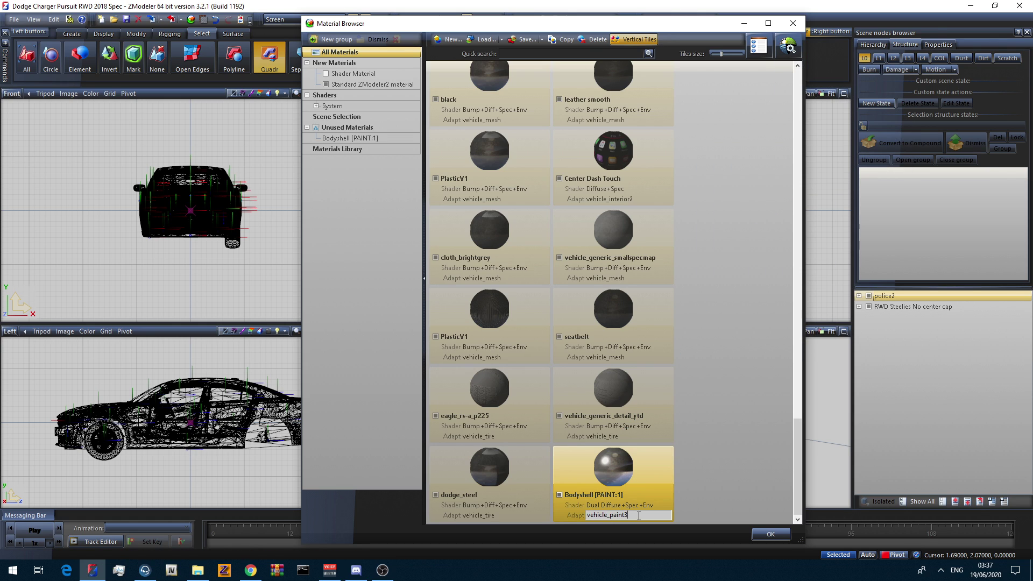
pyautogui.click(731, 493)
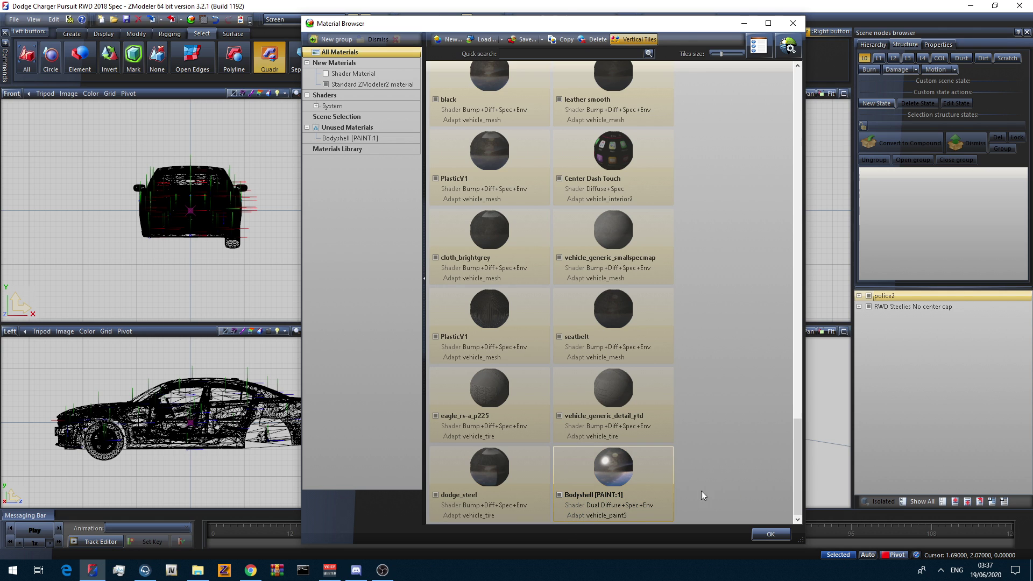
# Open the Bodyshell [PAINT:1] material's properties and assign vehicle_generic_smallspecmap.dds as its DETAIL texture map.
pyautogui.doubleClick(662, 482)
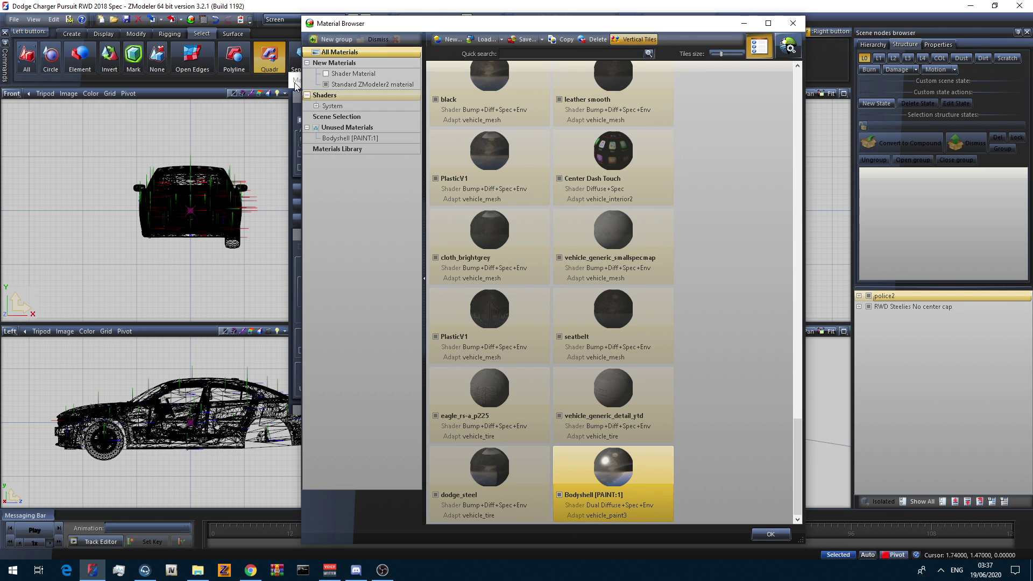
pyautogui.click(296, 86)
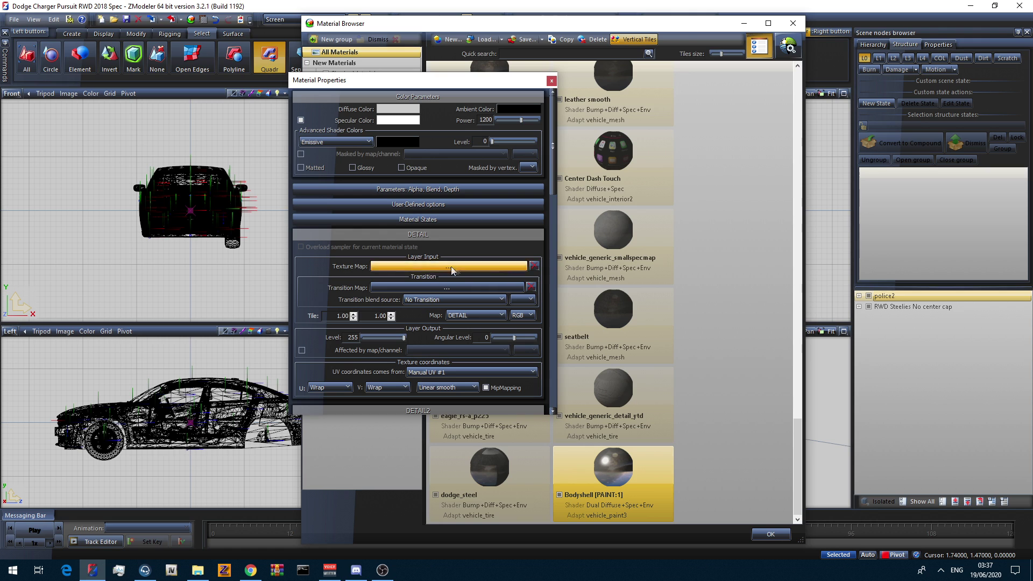
pyautogui.click(476, 267)
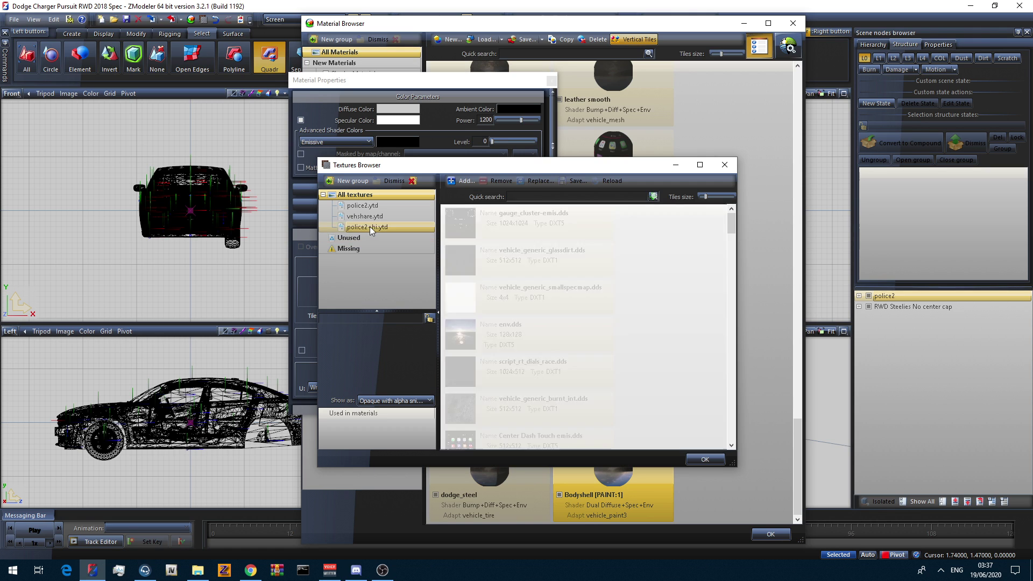
pyautogui.doubleClick(567, 299)
pyautogui.scroll(-10, 549, 241)
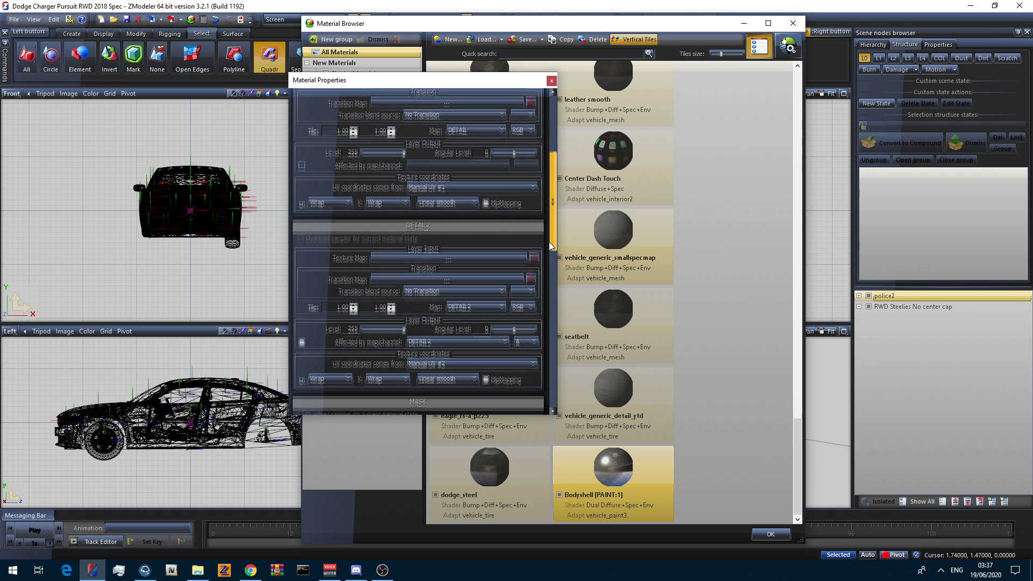
# Open the DETAIL2 texture selection, then save the forum's template image from Chrome to the Desktop as 18charger_sign_1.
pyautogui.click(473, 259)
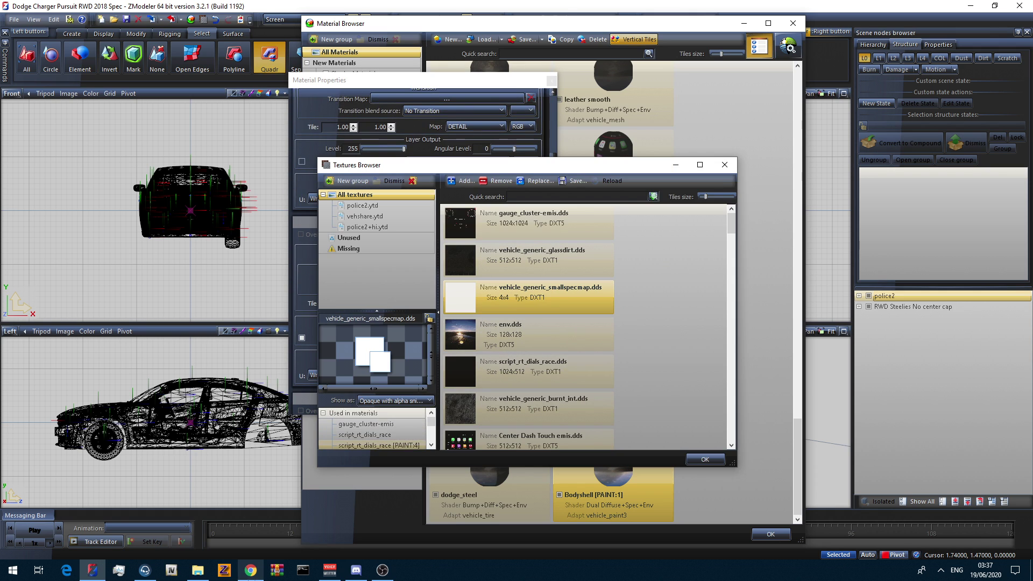
pyautogui.click(250, 570)
pyautogui.click(351, 111)
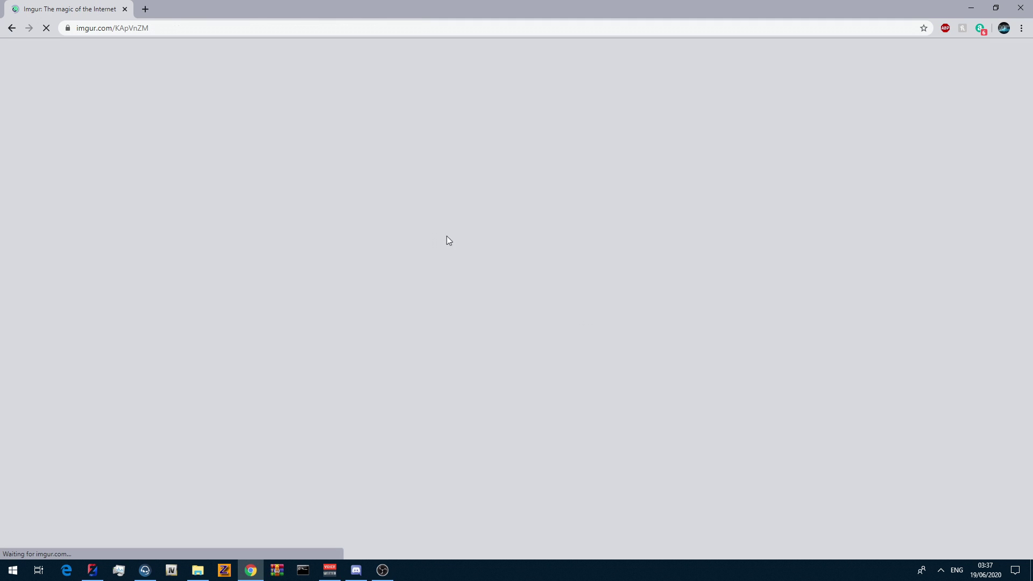
pyautogui.rightClick(463, 212)
pyautogui.click(502, 305)
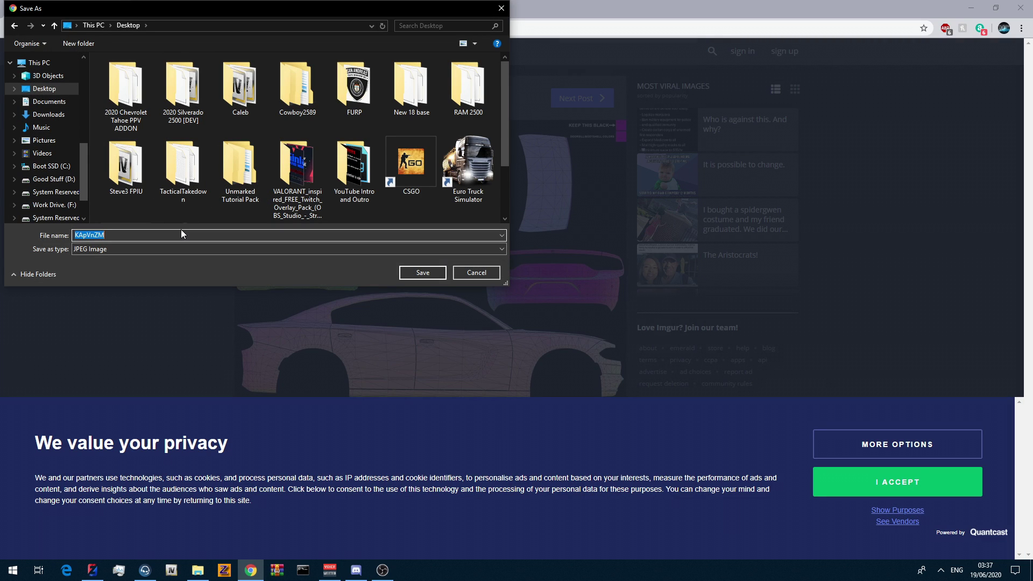
pyautogui.write('18charger_sign_1')
pyautogui.press('Return')
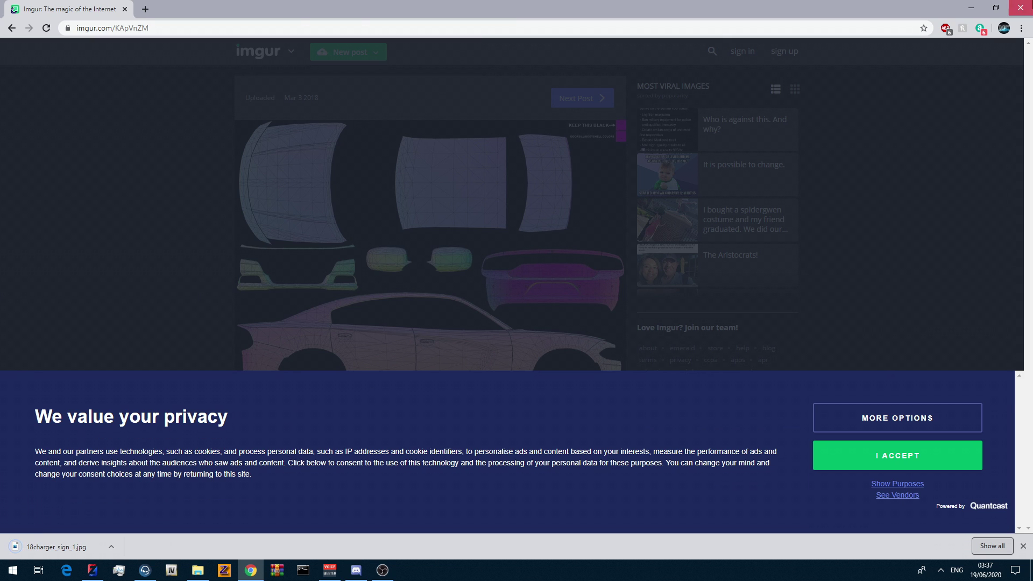
# Return to ZModeler, add 18charger_sign_1.jpg from the Desktop and assign it as the DETAIL2 texture map.
pyautogui.hotkey('alt', 'Tab')
pyautogui.click(461, 180)
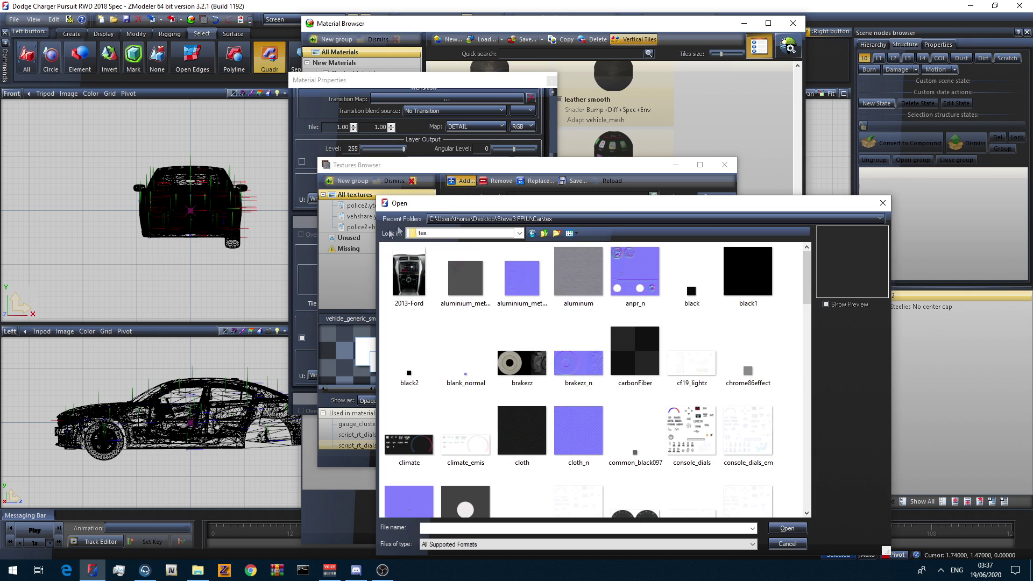
pyautogui.click(464, 233)
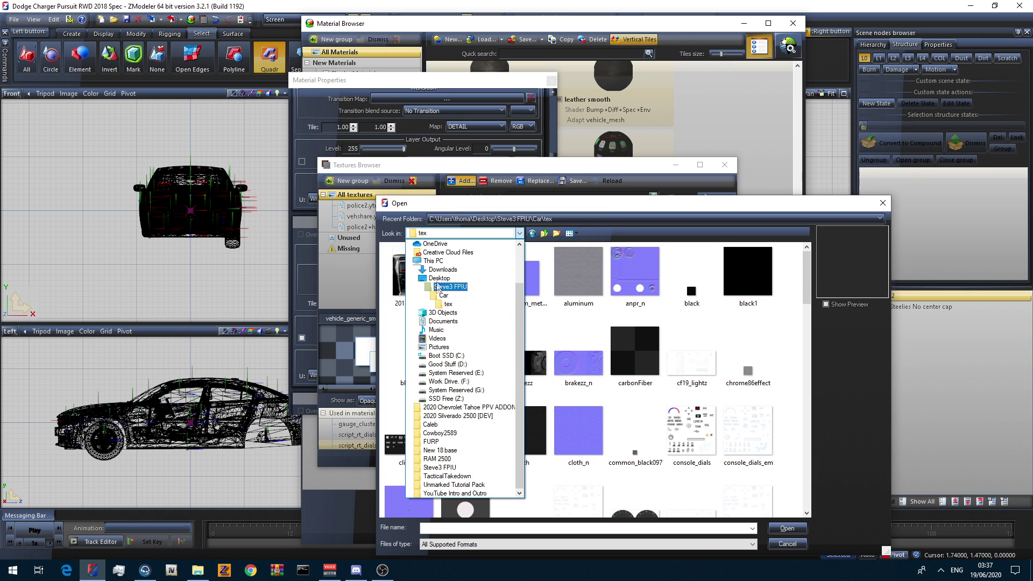
pyautogui.click(439, 278)
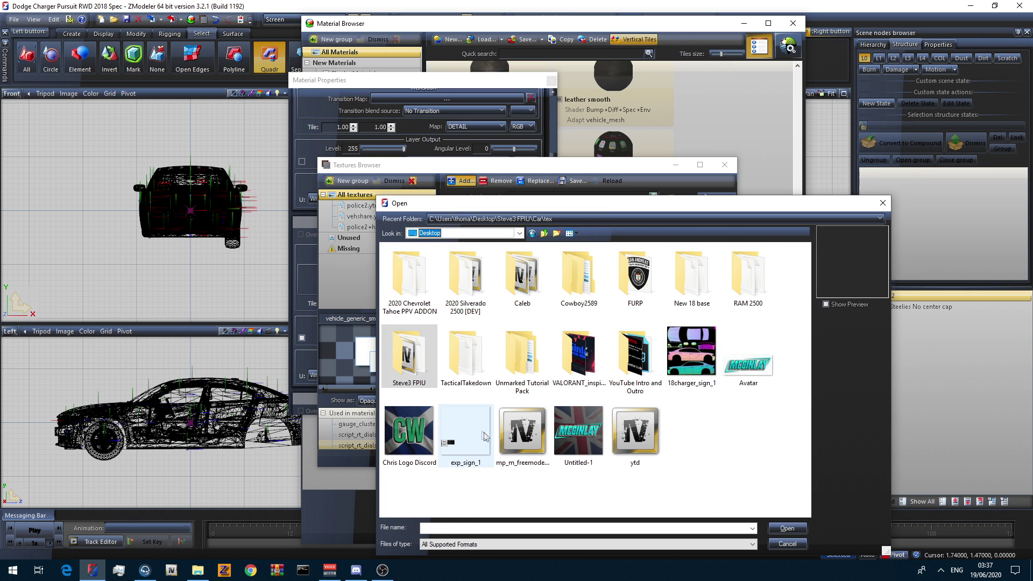
pyautogui.doubleClick(691, 353)
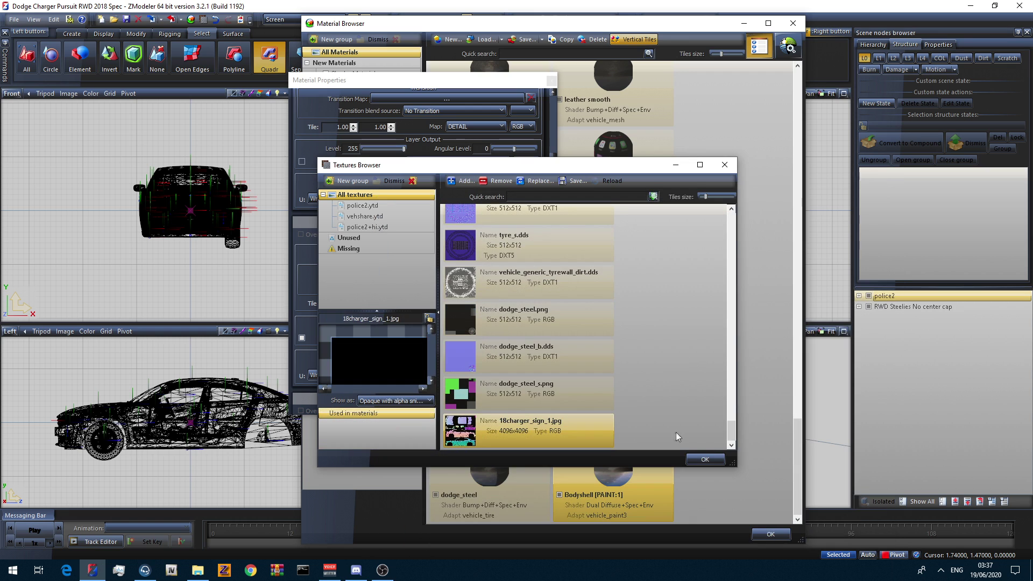
pyautogui.click(705, 459)
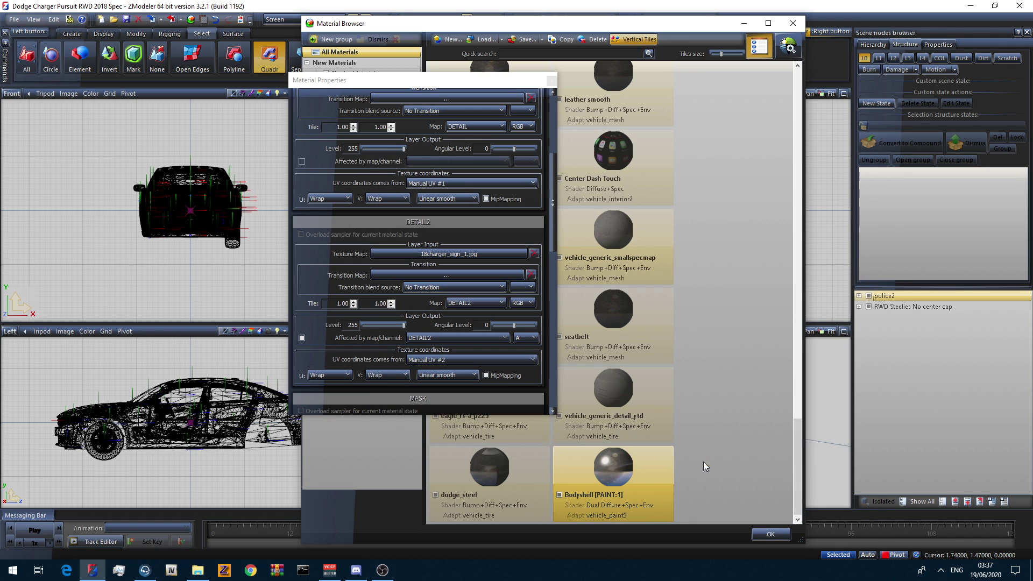
pyautogui.moveTo(553, 192); pyautogui.dragTo(569, 263)
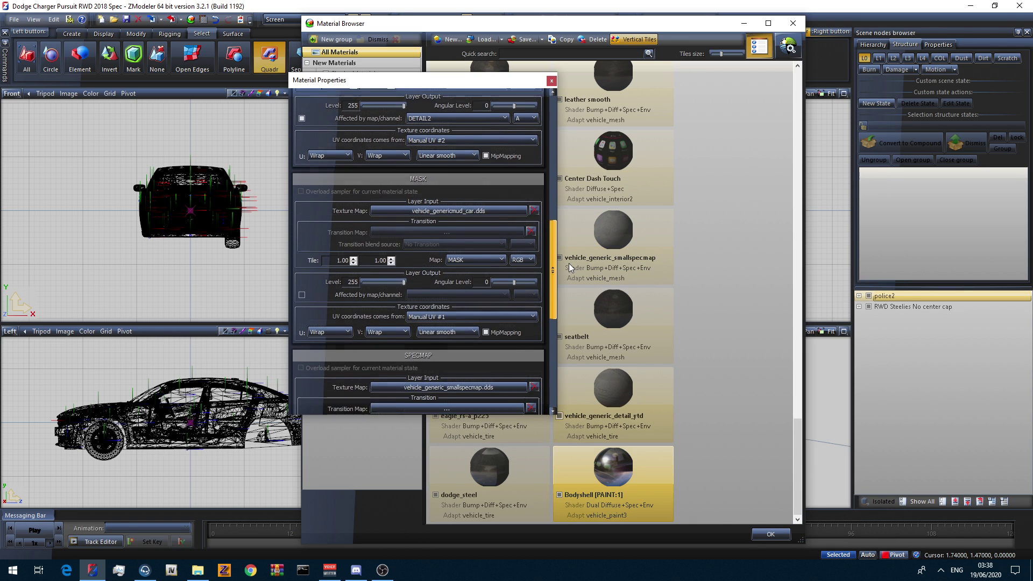
# Assign CHRB-DIRT.dds as the MASK texture map of the Bodyshell [PAINT:1] material and close the material windows.
pyautogui.click(470, 205)
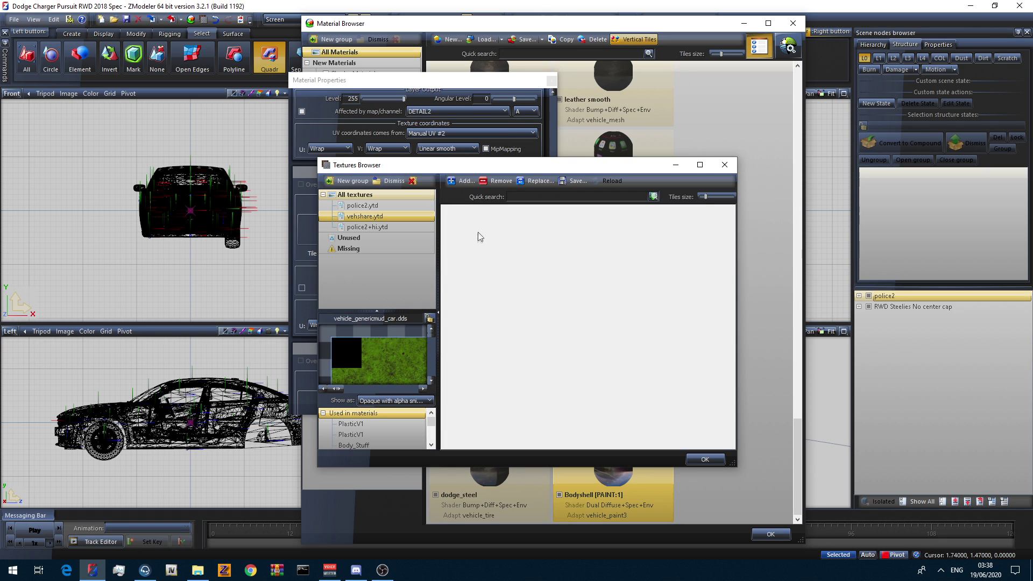
pyautogui.moveTo(732, 291); pyautogui.dragTo(732, 277)
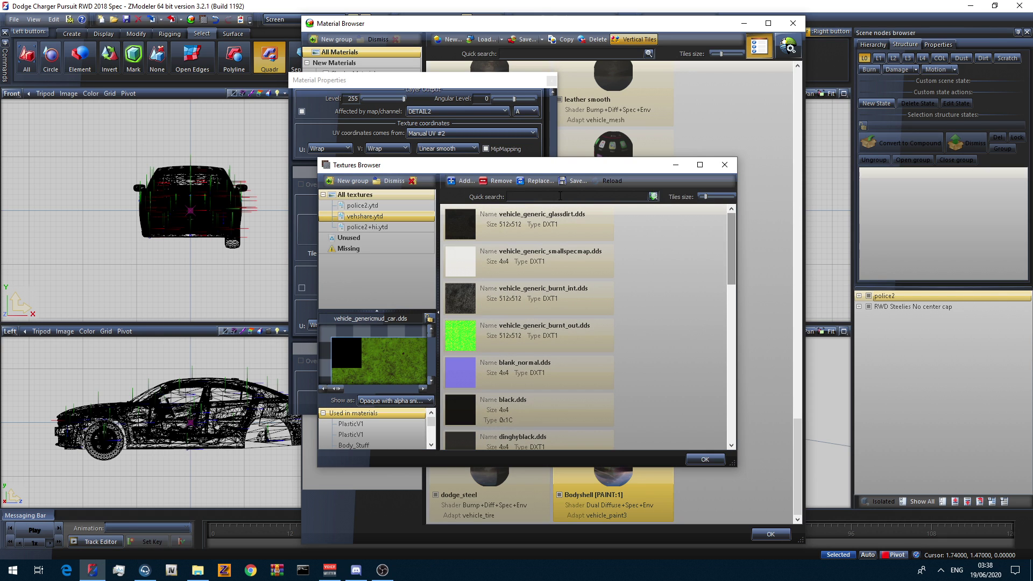
pyautogui.click(523, 197)
pyautogui.write('CHRD')
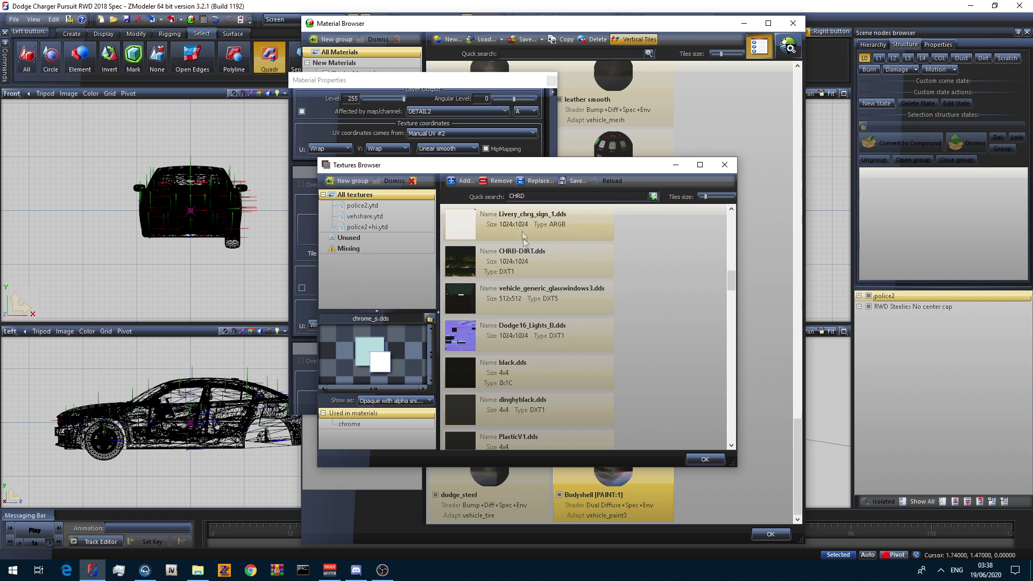
pyautogui.doubleClick(522, 256)
pyautogui.moveTo(552, 273); pyautogui.dragTo(552, 340)
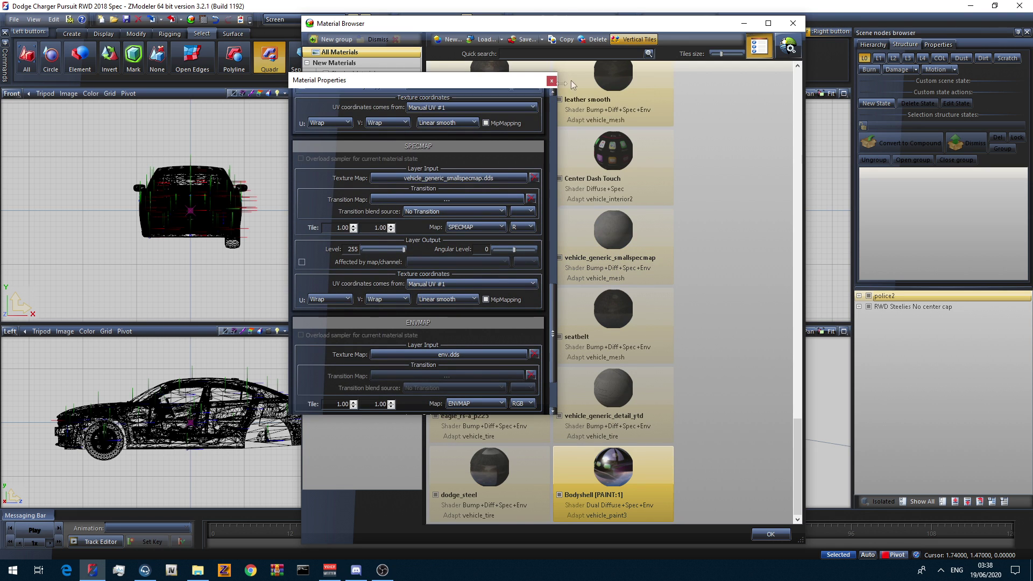
pyautogui.click(552, 80)
pyautogui.click(793, 24)
# At polygon level, select all polygons of the car that use the vehicle_generic_smallspecmap [PAINT:2] and [PAINT:1] materials.
pyautogui.moveTo(299, 280); pyautogui.dragTo(24, 100)
pyautogui.click(394, 57)
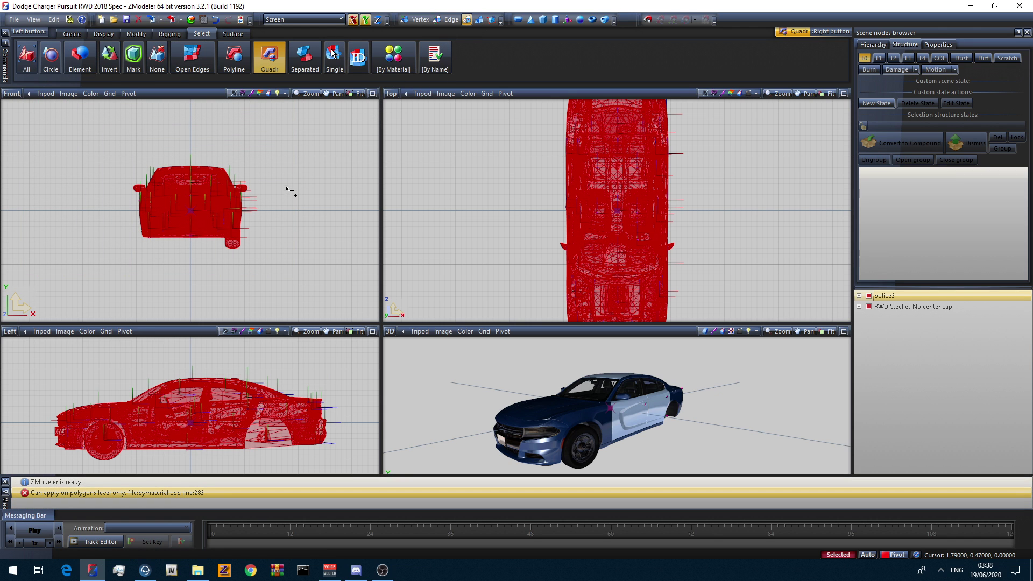
pyautogui.press('3')
pyautogui.moveTo(324, 277); pyautogui.dragTo(383, 325, button='right')
pyautogui.press('space')
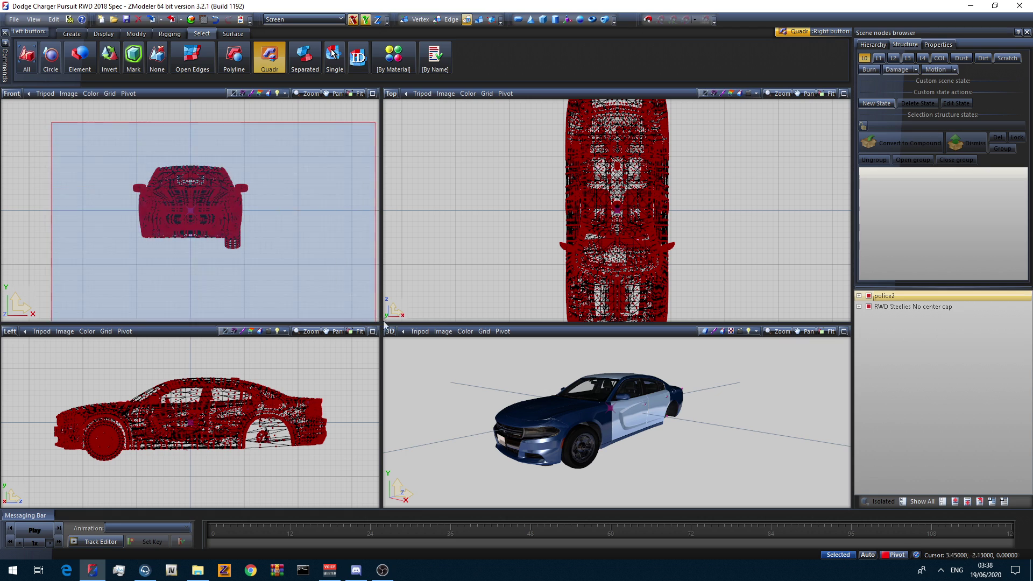
pyautogui.moveTo(384, 327); pyautogui.dragTo(379, 322)
pyautogui.click(396, 50)
pyautogui.click(180, 292)
pyautogui.click(179, 303)
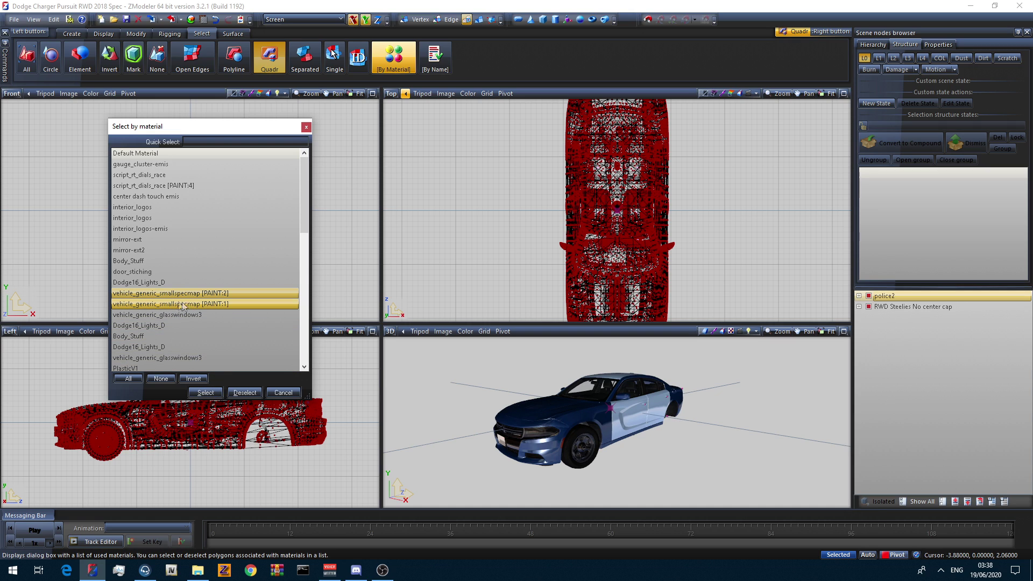
pyautogui.click(206, 392)
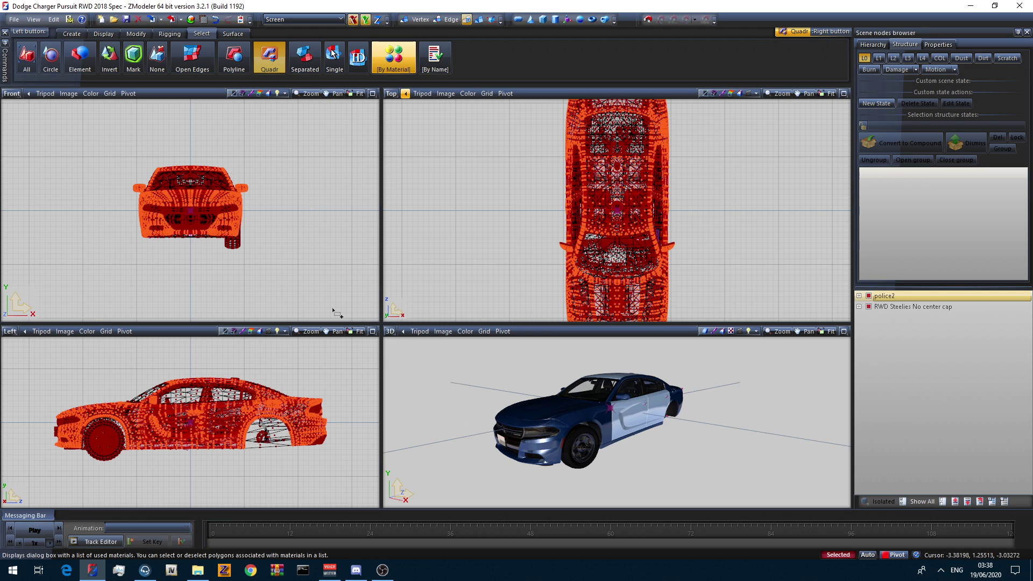
# Hide the selected paint polygons to check what the selection covers, and show them again.
pyautogui.click(103, 33)
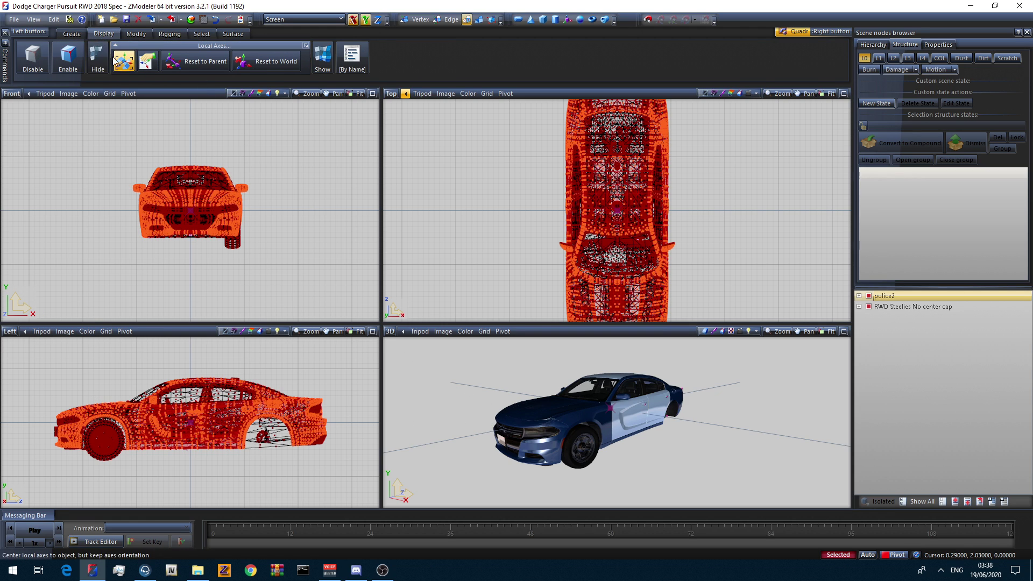
pyautogui.click(98, 59)
pyautogui.click(534, 398)
pyautogui.moveTo(534, 398); pyautogui.dragTo(443, 401, button='middle')
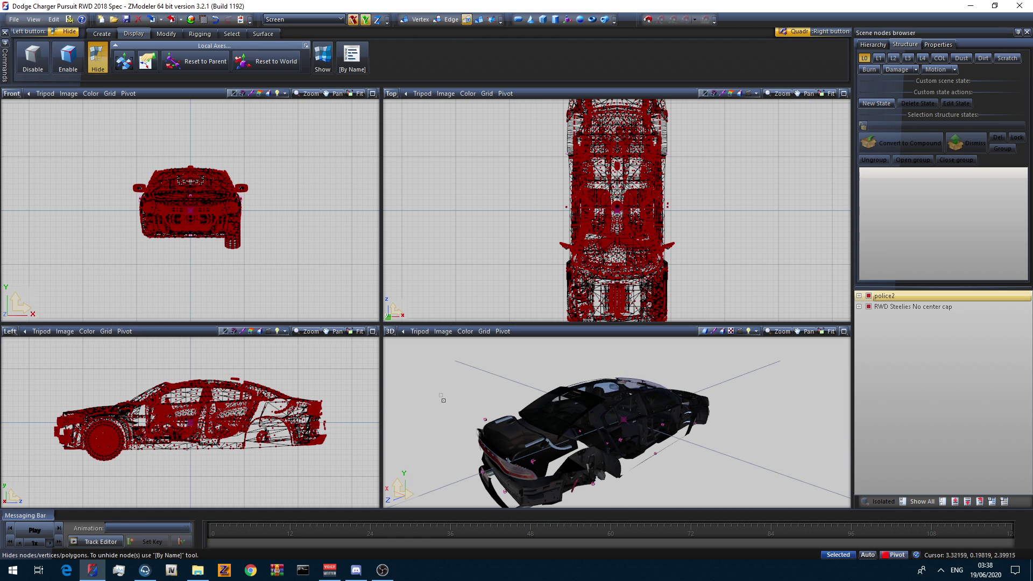
pyautogui.click(324, 58)
# Assign the Bodyshell [PAINT:1] material to the selected body polygons in their properties.
pyautogui.click(938, 44)
pyautogui.click(888, 113)
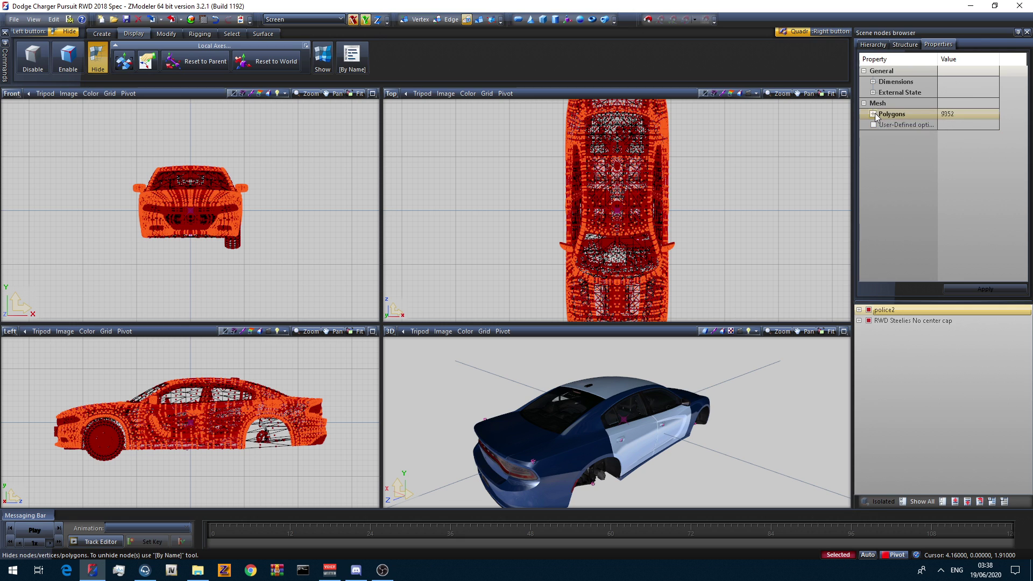
pyautogui.click(874, 113)
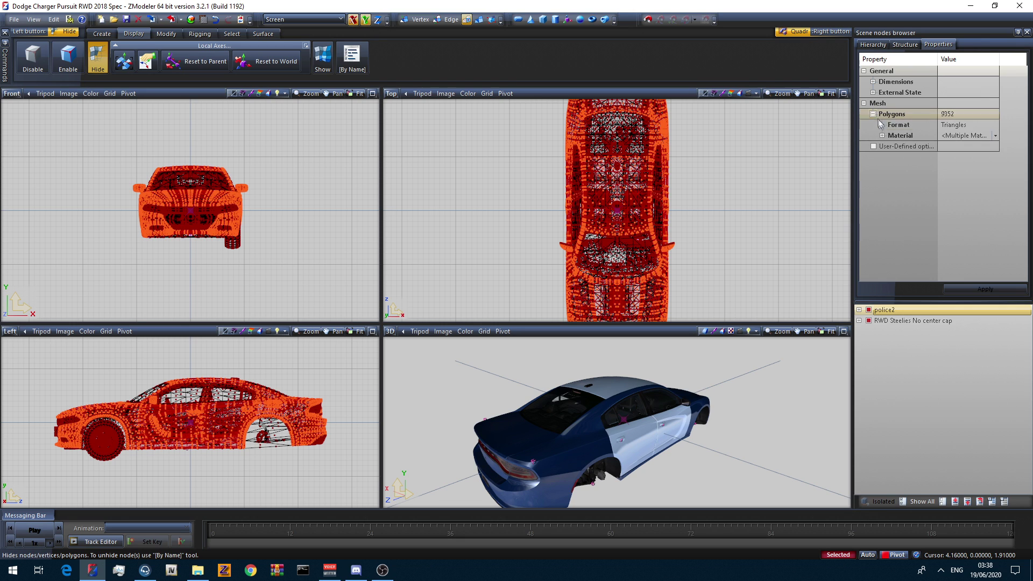
pyautogui.click(989, 139)
pyautogui.moveTo(994, 159); pyautogui.dragTo(999, 286)
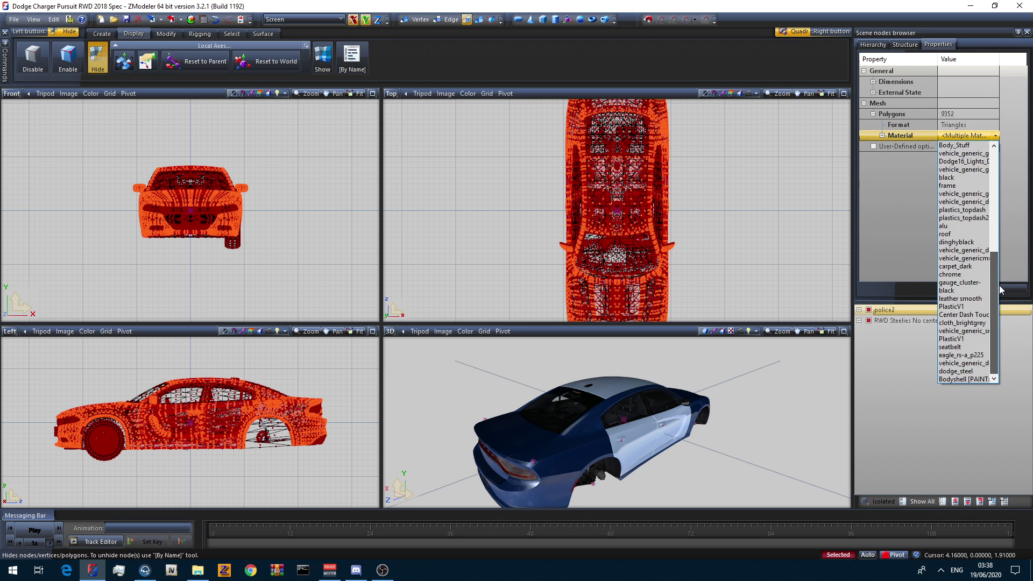
pyautogui.click(964, 379)
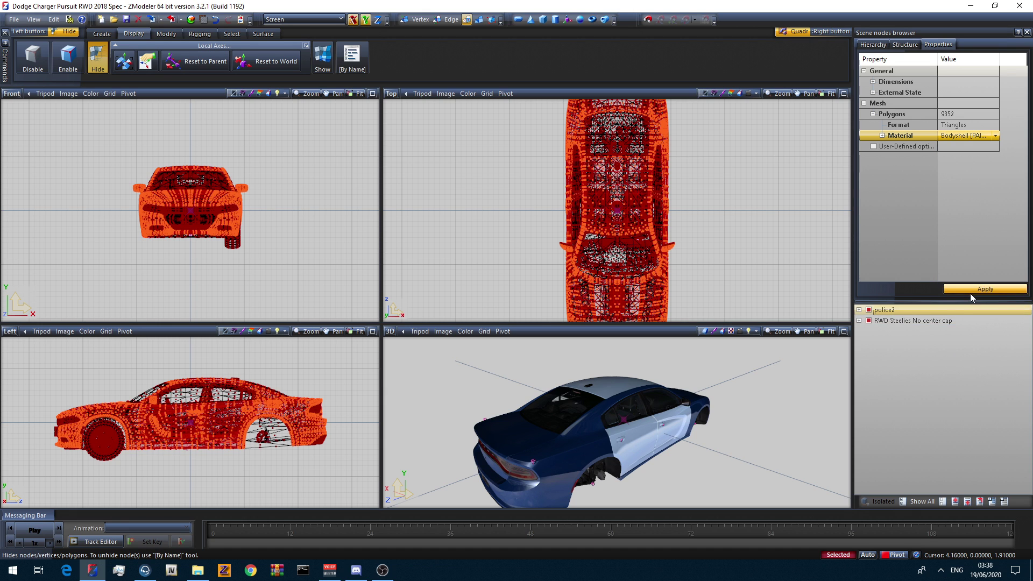
pyautogui.click(972, 291)
# Clear the polygon selection, leave selected mode and return to object level with nothing selected.
pyautogui.moveTo(645, 426); pyautogui.dragTo(555, 421, button='middle')
pyautogui.hotkey('ctrl', 'd')
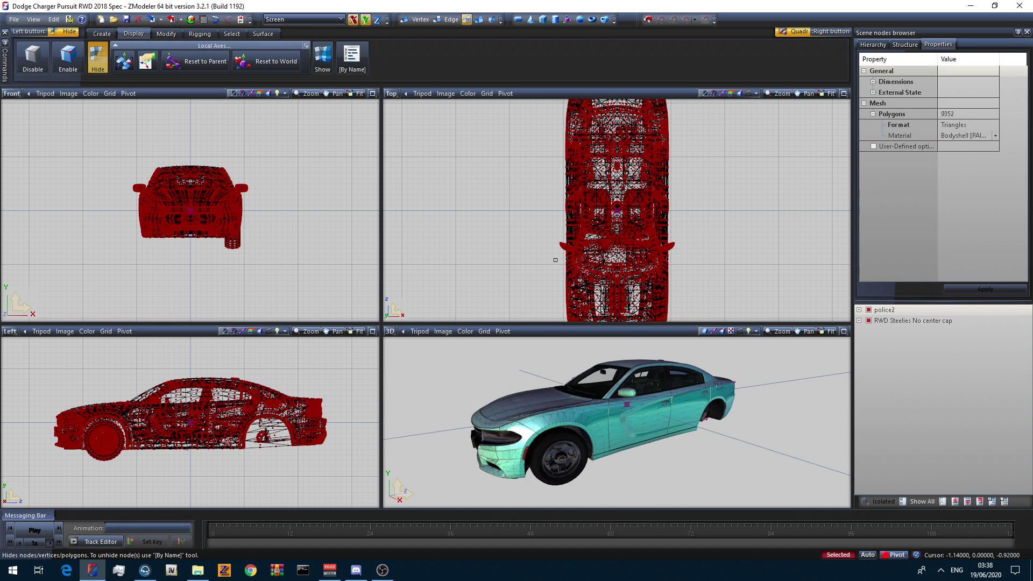
pyautogui.press('space')
pyautogui.click(479, 20)
pyautogui.hotkey('ctrl', 'd')
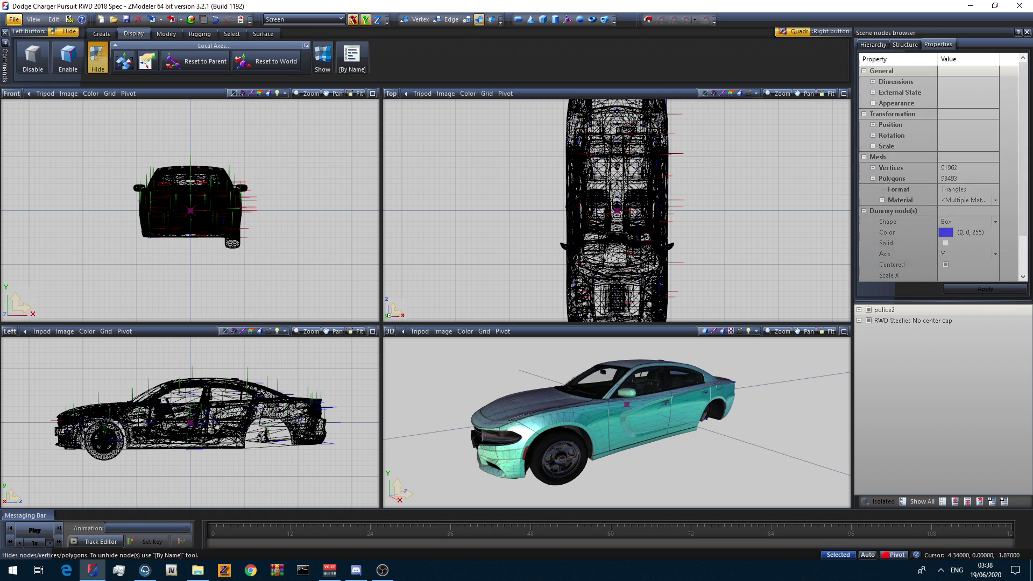
# Maximize the 3D view and examine the template texture mapping on the car's front, sides and roof.
pyautogui.scroll(-2, 564, 437)
pyautogui.moveTo(564, 437); pyautogui.dragTo(557, 389, button='middle')
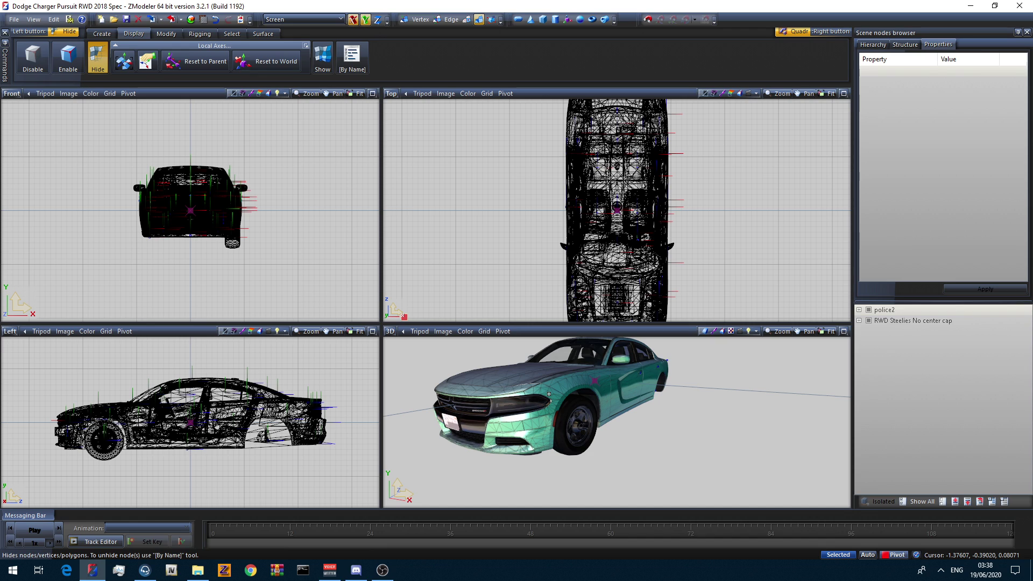
pyautogui.moveTo(579, 391); pyautogui.dragTo(565, 387, button='middle')
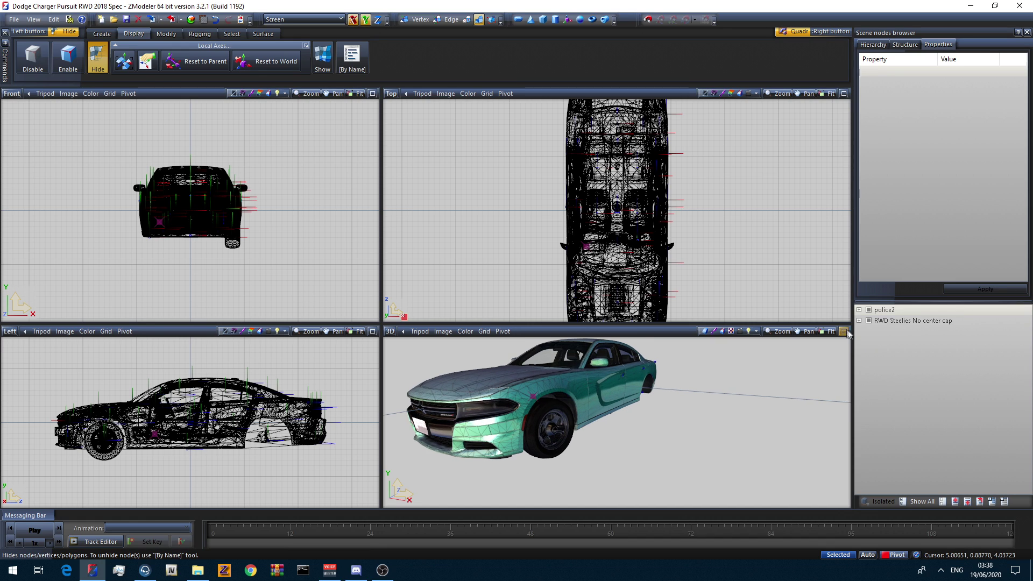
pyautogui.click(844, 331)
pyautogui.moveTo(377, 320); pyautogui.dragTo(363, 312, button='middle')
pyautogui.moveTo(378, 318); pyautogui.dragTo(386, 356, button='middle')
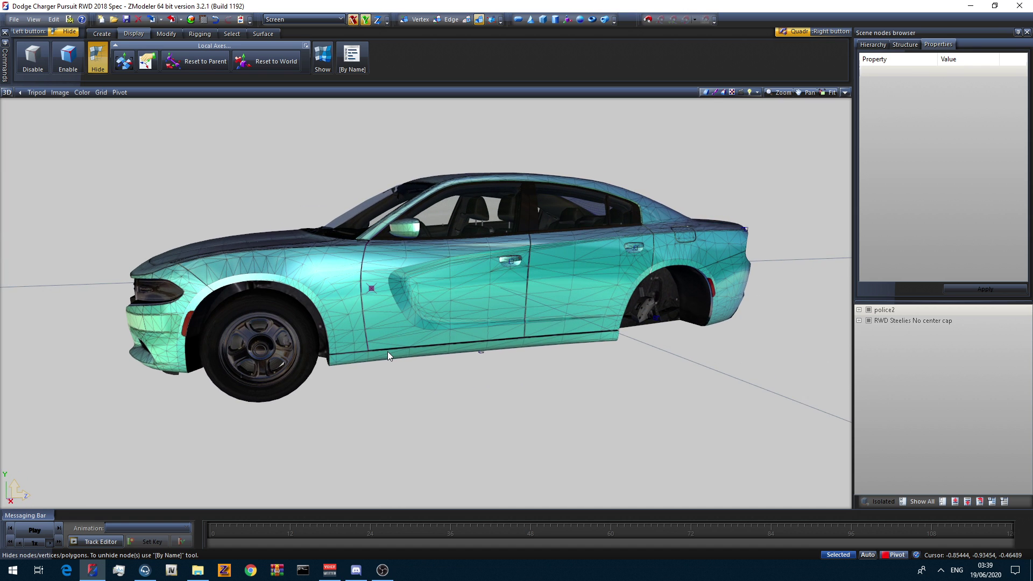
pyautogui.scroll(3, 378, 355)
pyautogui.moveTo(379, 354); pyautogui.dragTo(355, 361, button='middle')
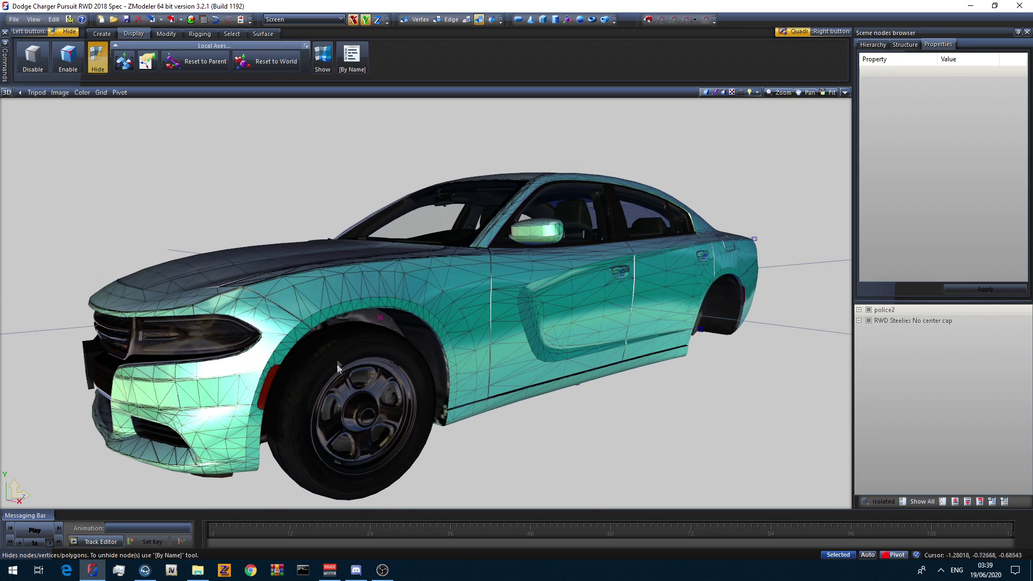
pyautogui.moveTo(324, 371)
pyautogui.mouseDown(button='middle')
pyautogui.moveTo(570, 345)
pyautogui.moveTo(487, 329)
pyautogui.mouseUp(button='middle')
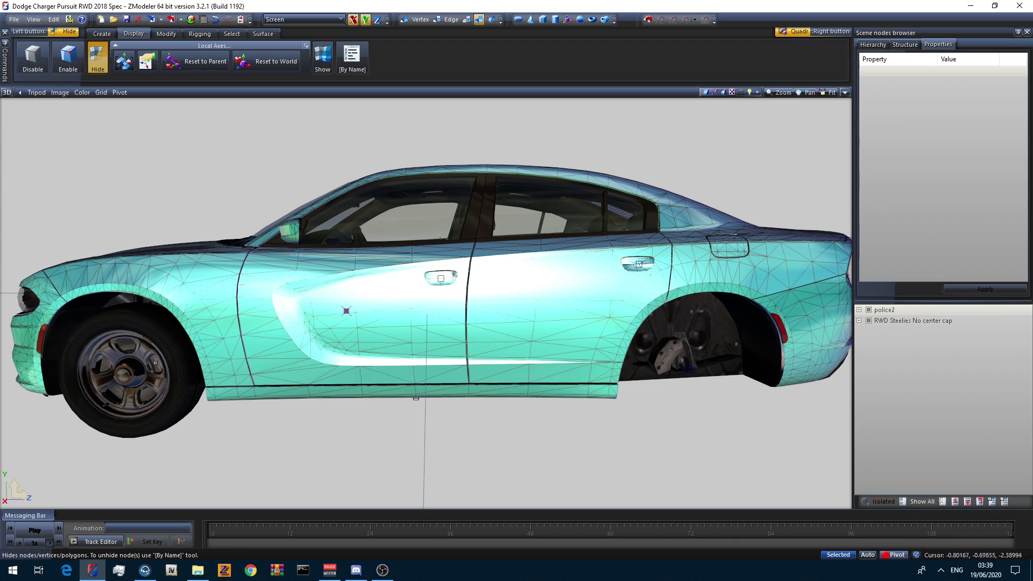
pyautogui.moveTo(156, 370); pyautogui.dragTo(199, 367, button='middle')
pyautogui.scroll(-4, 403, 305)
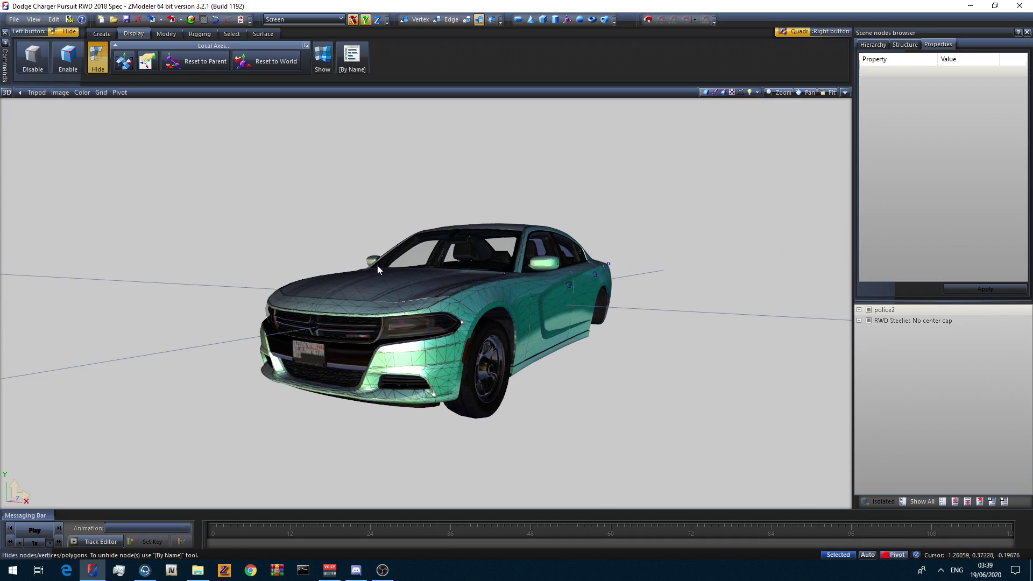
pyautogui.scroll(-1, 379, 242)
pyautogui.scroll(5, 395, 264)
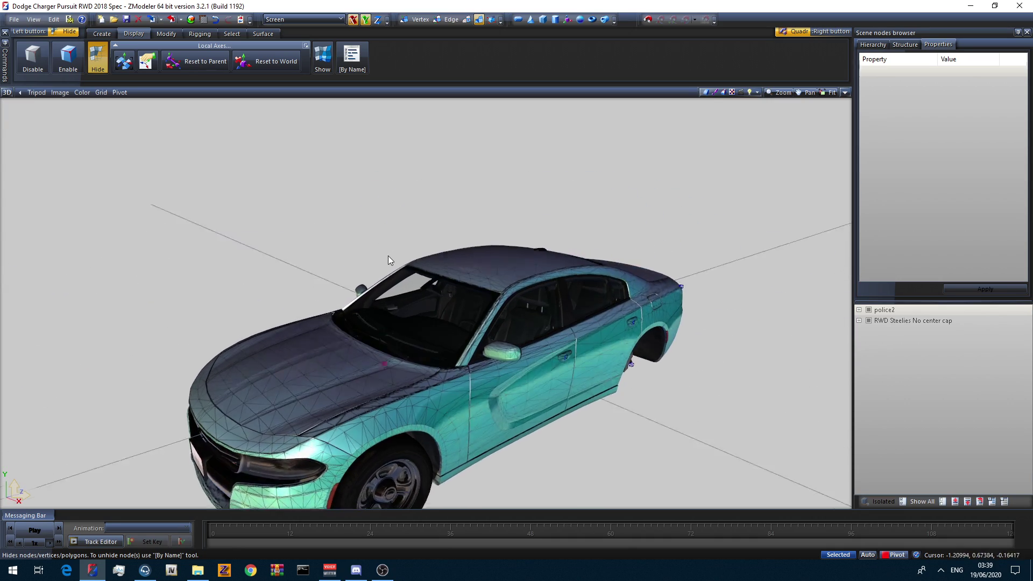
pyautogui.moveTo(402, 257); pyautogui.dragTo(456, 241, button='middle')
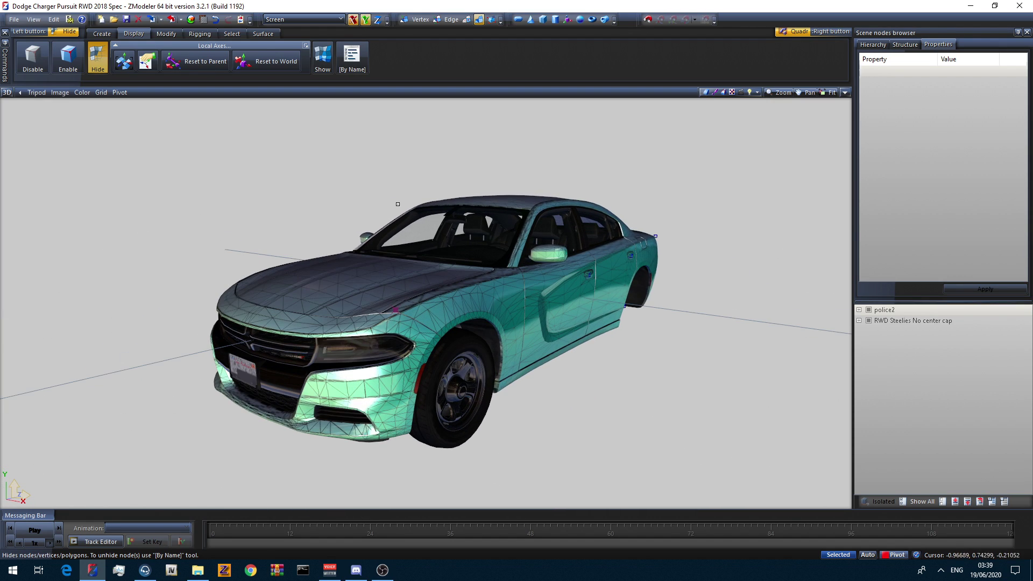
pyautogui.moveTo(477, 306)
pyautogui.mouseDown(button='middle')
pyautogui.moveTo(511, 304)
pyautogui.moveTo(470, 300)
pyautogui.mouseUp(button='middle')
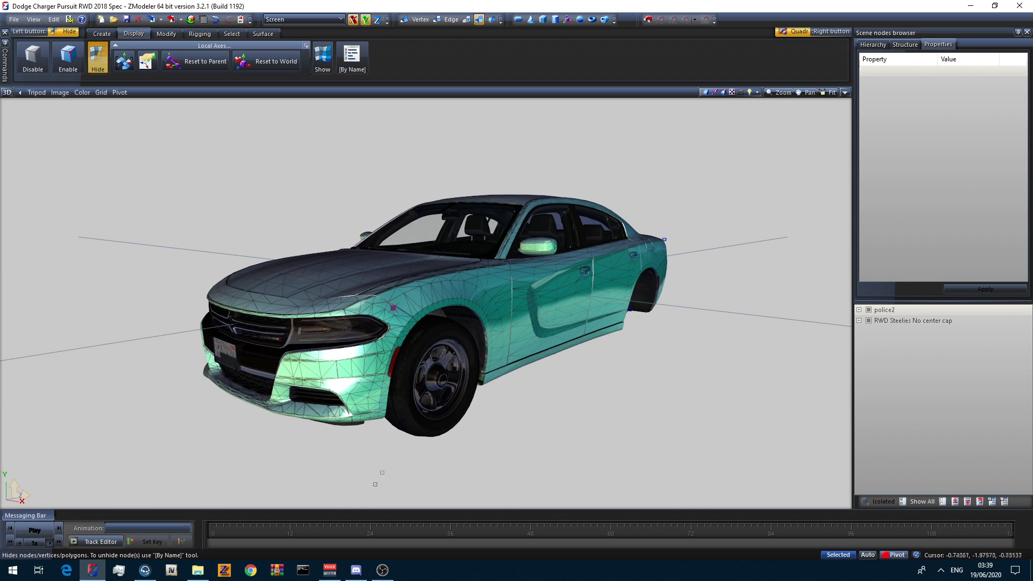
# Switch to Chrome, search for LSPDFR and open the Lightbars category under its Resources & Assets downloads.
pyautogui.click(245, 576)
pyautogui.click(187, 28)
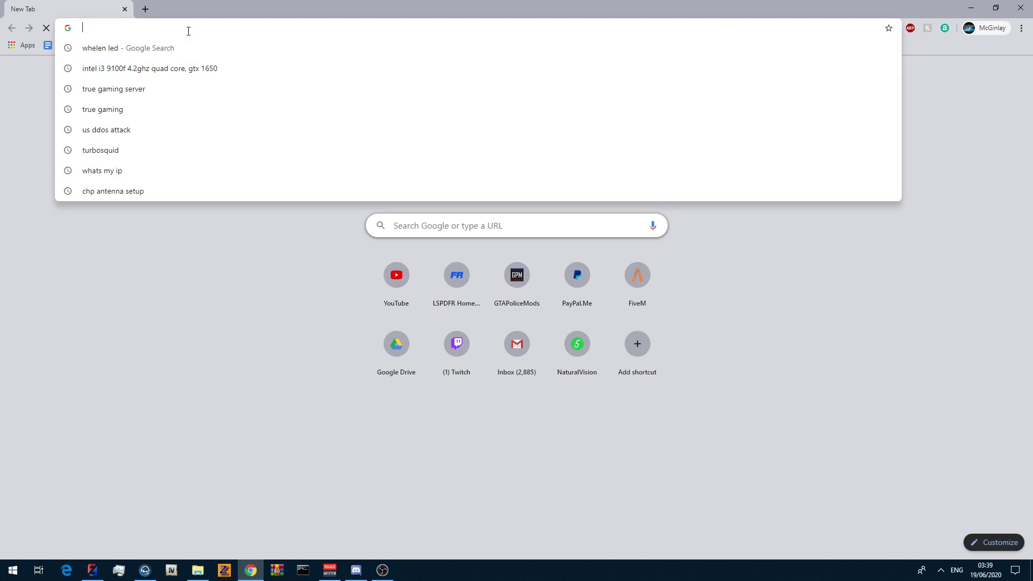
pyautogui.write('LSPDfr')
pyautogui.press('Return')
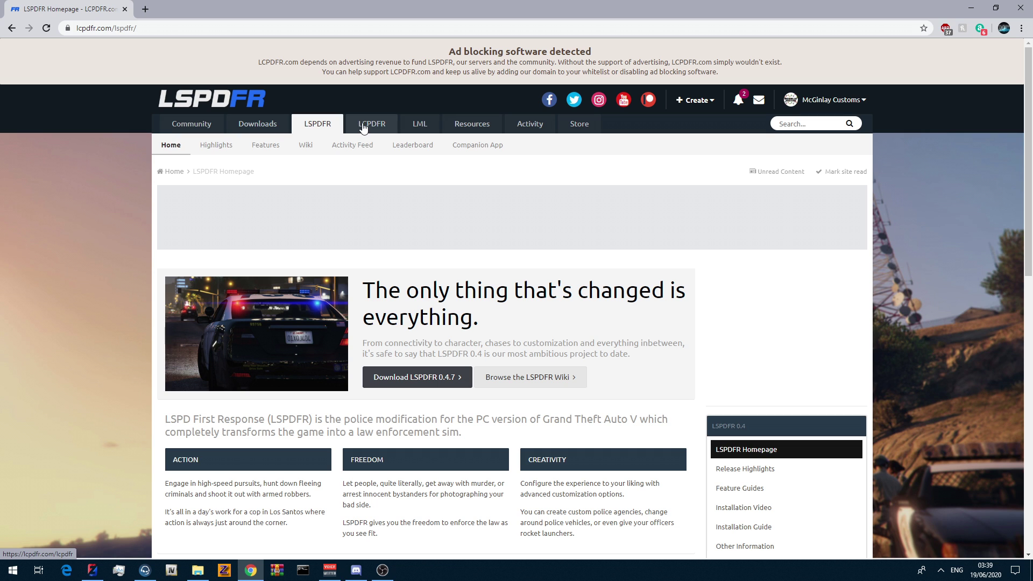
pyautogui.click(258, 123)
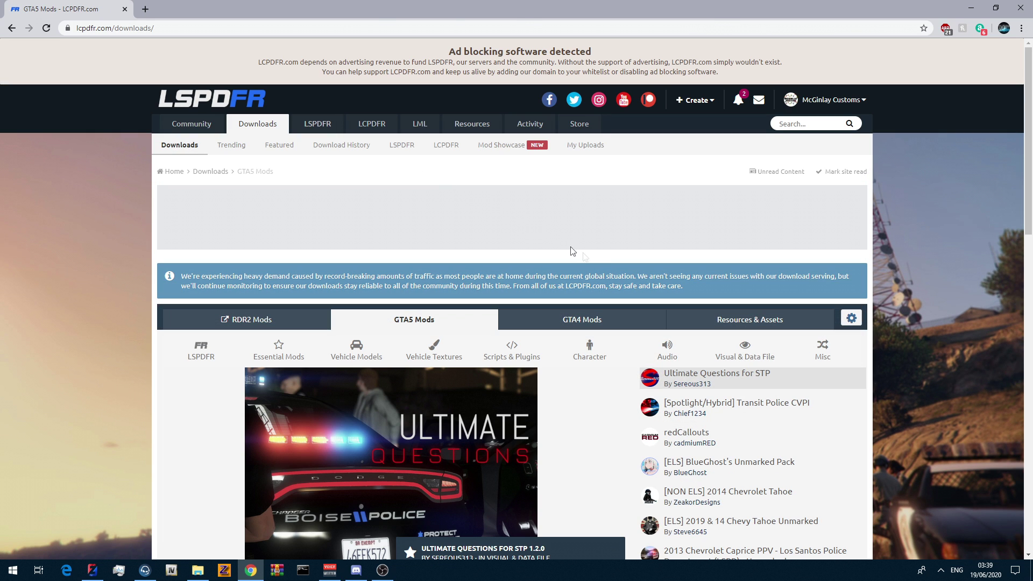
pyautogui.click(706, 323)
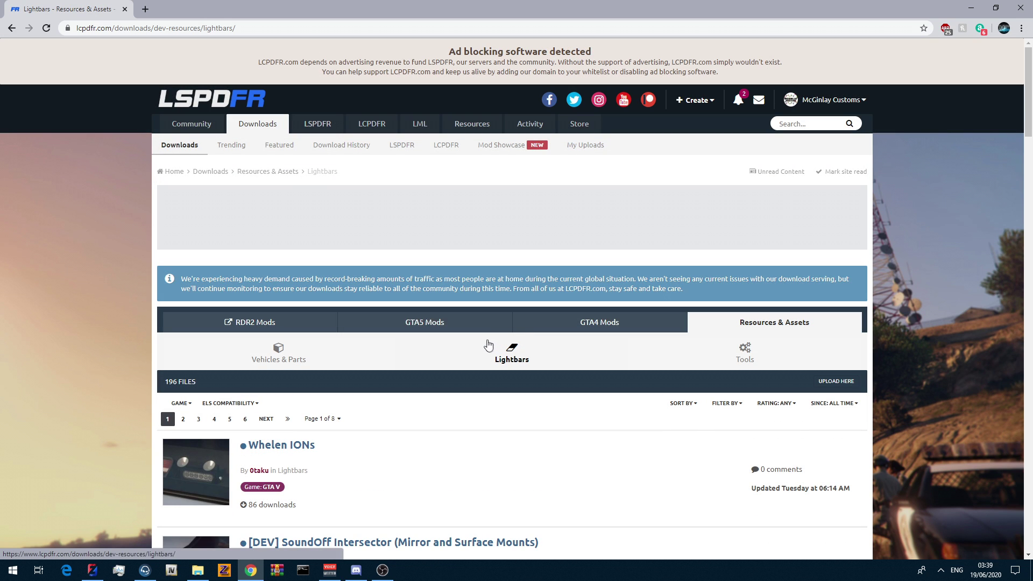
# Find the [DEV] Slim/Stealth Visor Bar 1.0.0 in the lightbar listings and view its preview image on a vehicle.
pyautogui.moveTo(1030, 95); pyautogui.dragTo(960, 498)
pyautogui.click(371, 291)
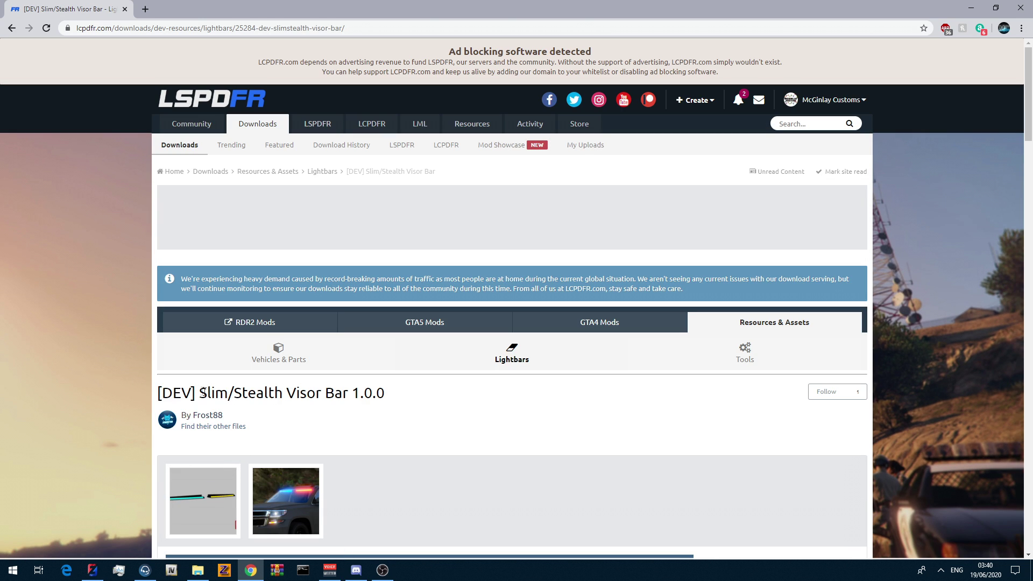
pyautogui.moveTo(235, 398); pyautogui.dragTo(366, 407)
pyautogui.scroll(-2, 363, 410)
pyautogui.click(283, 373)
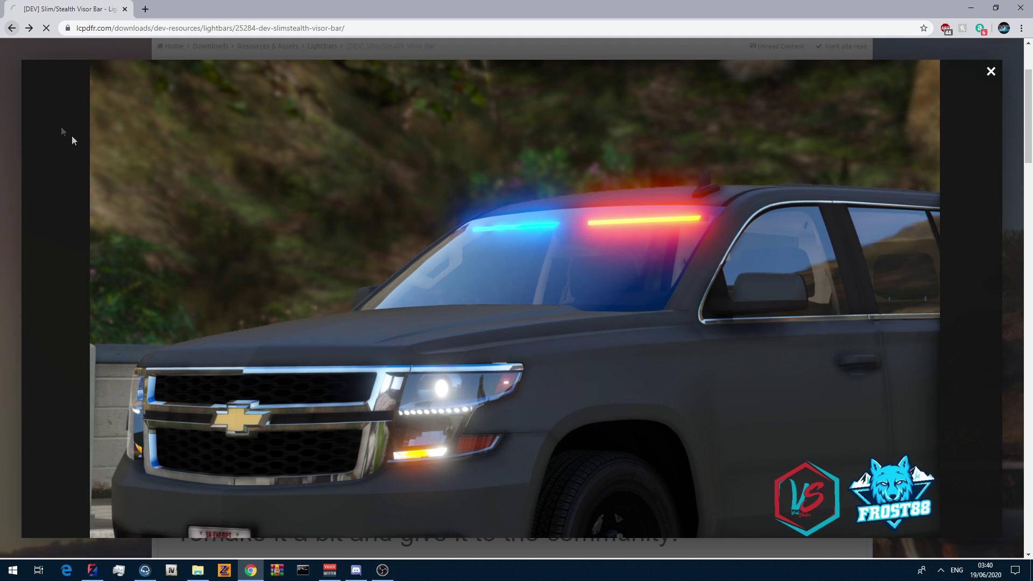
pyautogui.hotkey('alt', 'Left')
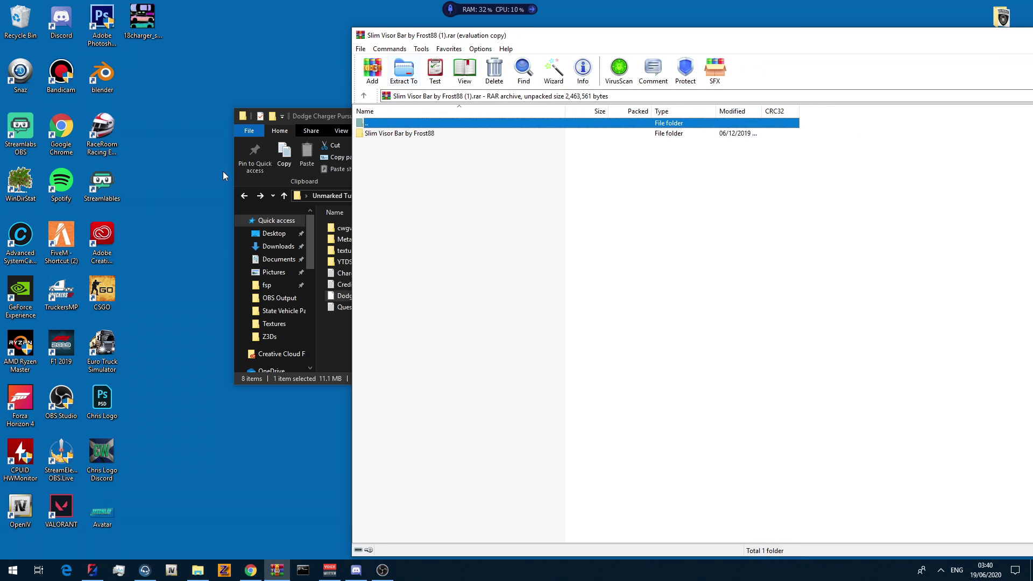
# Switch to File Explorer, open the Unmarked Tutorial Pack's Assets folder and extract the Slim Visor Bar folder from the WinRAR archive into it.
pyautogui.click(241, 192)
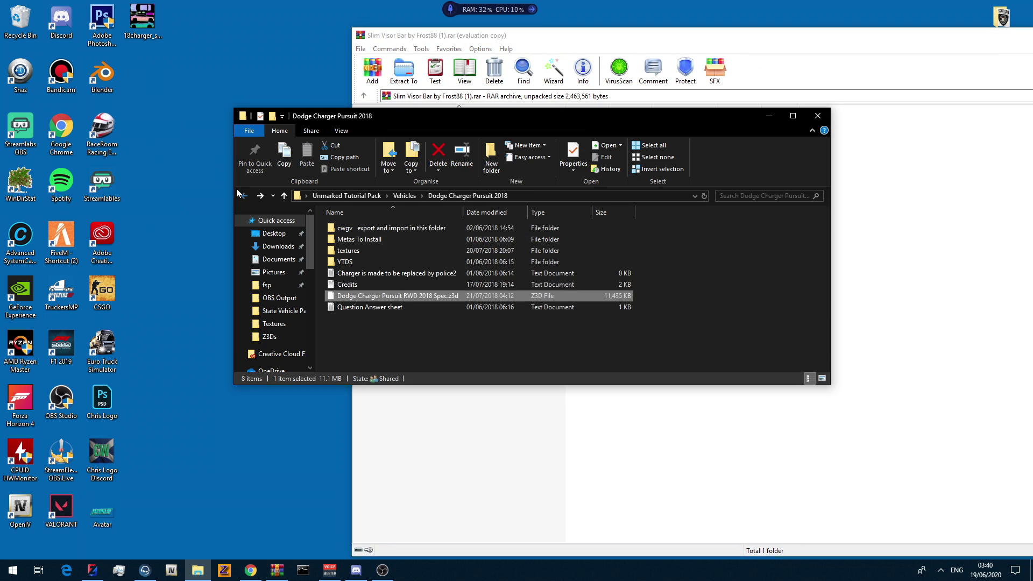
pyautogui.click(398, 196)
pyautogui.click(362, 197)
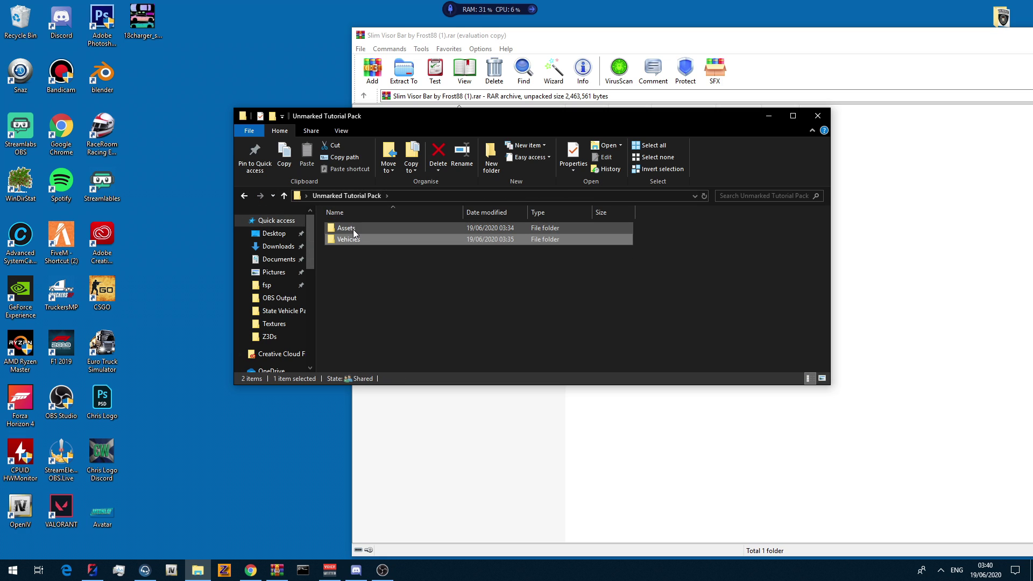
pyautogui.doubleClick(353, 228)
pyautogui.click(861, 231)
pyautogui.moveTo(404, 134); pyautogui.dragTo(338, 234)
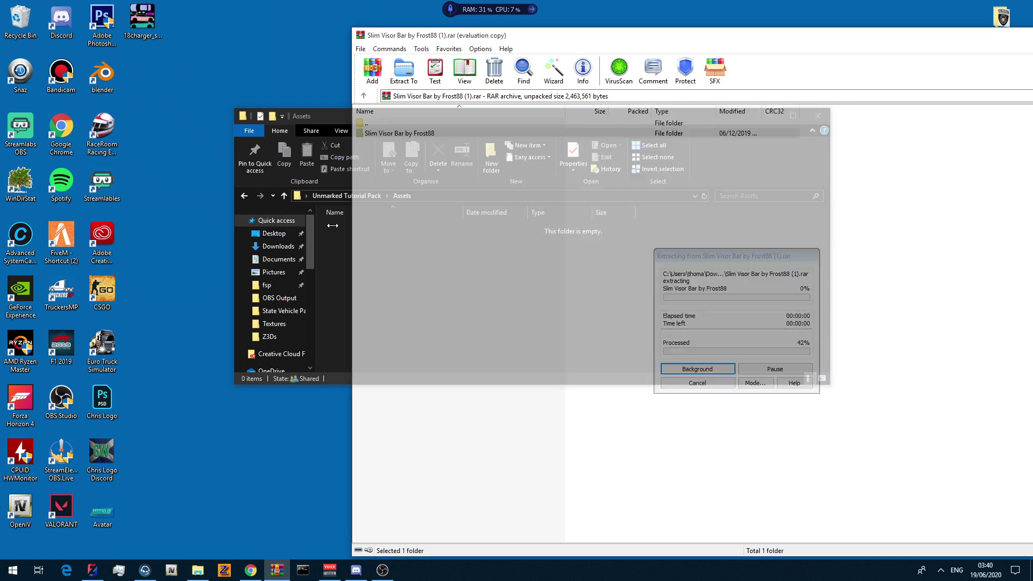
# Close the Slim Visor Bar archive in WinRAR and switch to the Dodge Charger scene in ZModeler.
pyautogui.moveTo(752, 39); pyautogui.dragTo(520, 37)
pyautogui.click(821, 33)
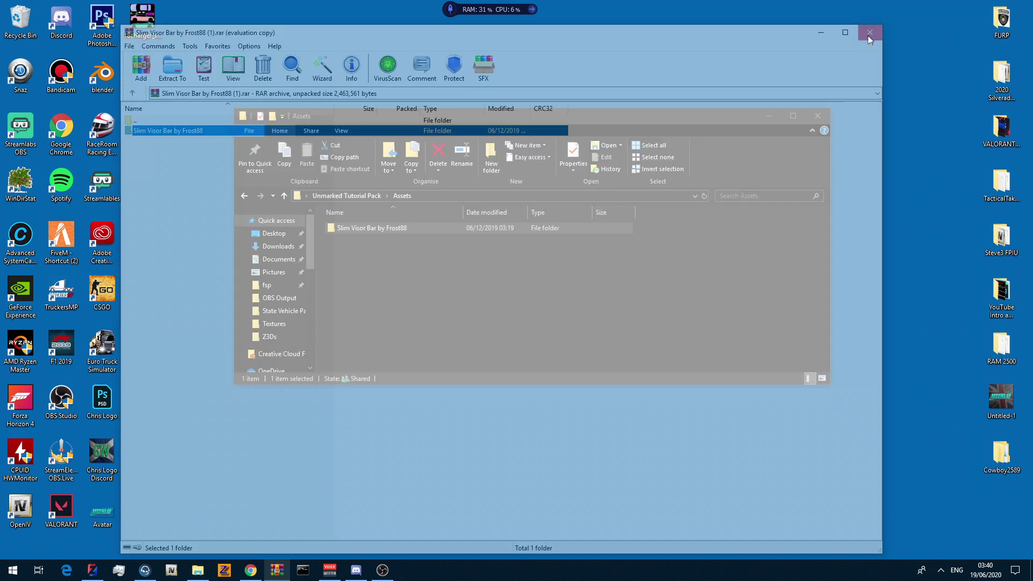
pyautogui.click(100, 574)
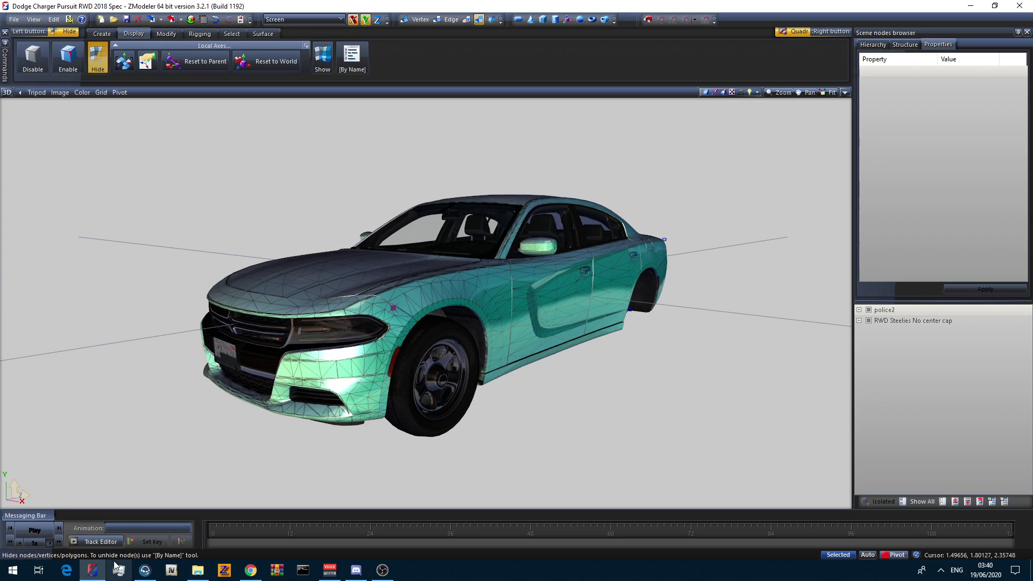
# Merge all nodes of the slim visor bar model from the Unmarked Tutorial Pack's Assets folder into the Charger scene.
pyautogui.click(15, 20)
pyautogui.click(44, 86)
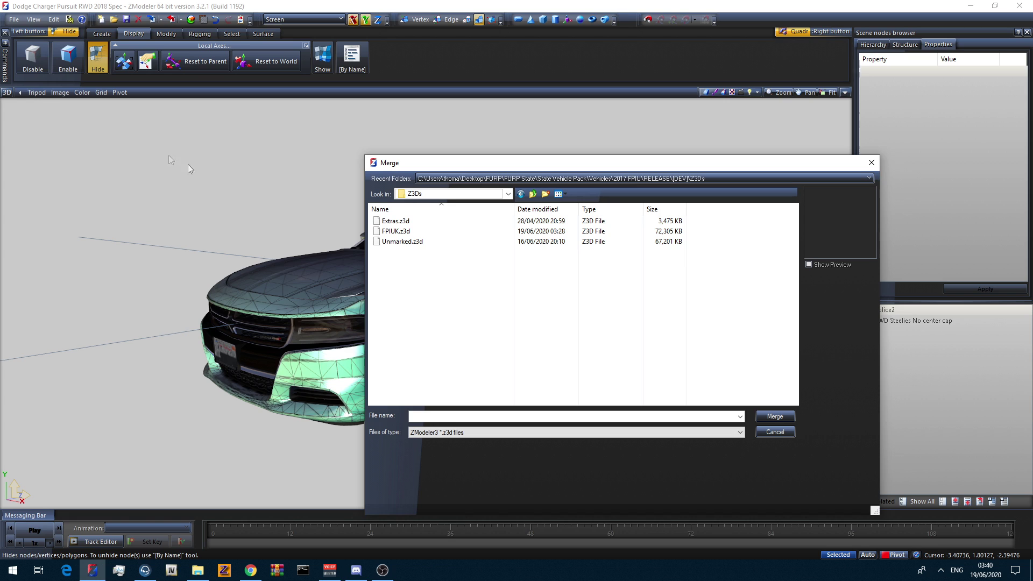
pyautogui.click(533, 194)
pyautogui.click(508, 194)
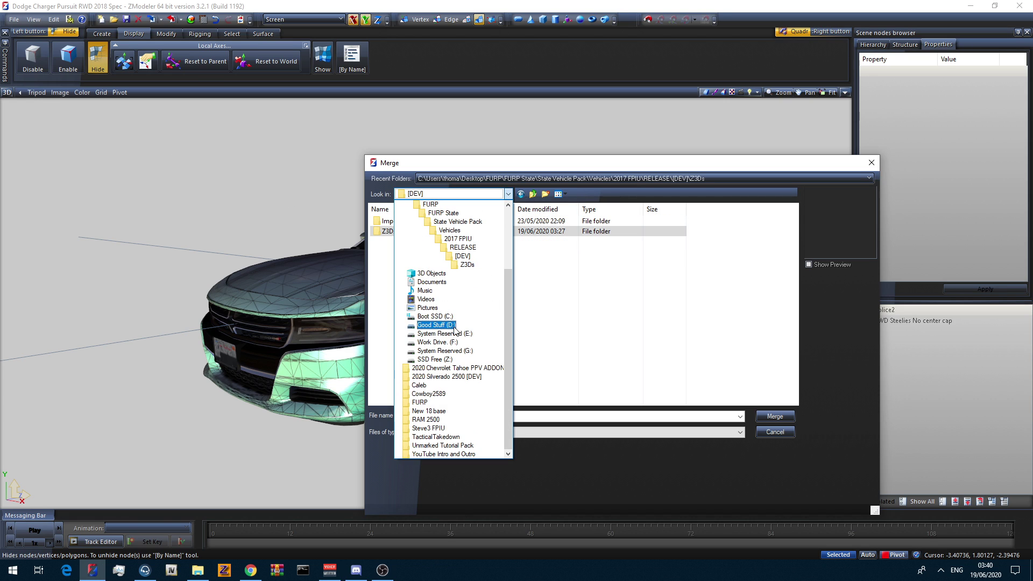
pyautogui.click(438, 446)
pyautogui.doubleClick(388, 232)
pyautogui.doubleClick(391, 221)
pyautogui.doubleClick(393, 242)
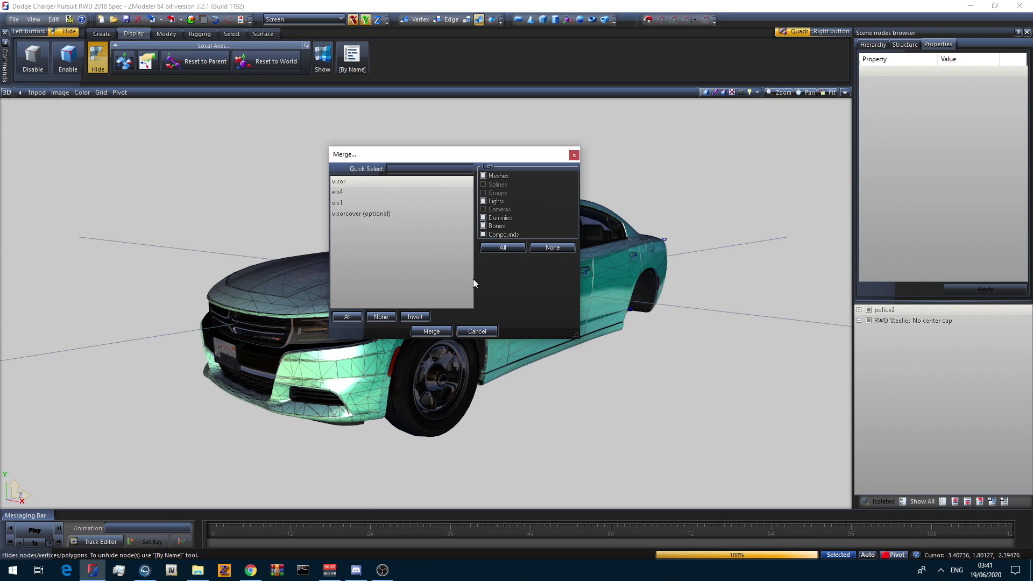
pyautogui.click(336, 316)
pyautogui.click(421, 330)
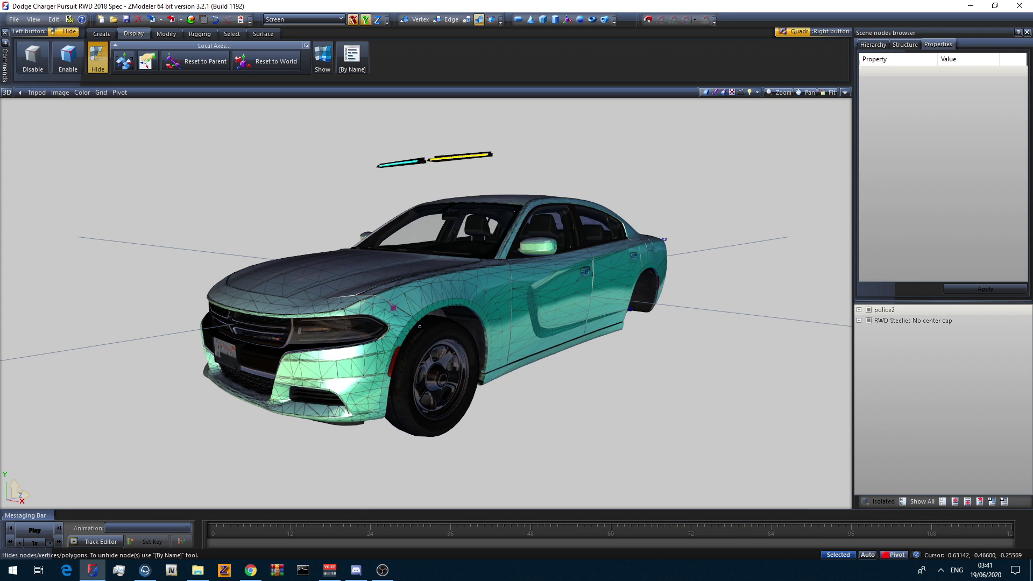
# Hide the police2 model and delete the RWD Steelies No center cap node from the scene.
pyautogui.moveTo(397, 315); pyautogui.dragTo(445, 302, button='middle')
pyautogui.scroll(6, 458, 208)
pyautogui.moveTo(458, 209); pyautogui.dragTo(450, 247, button='middle')
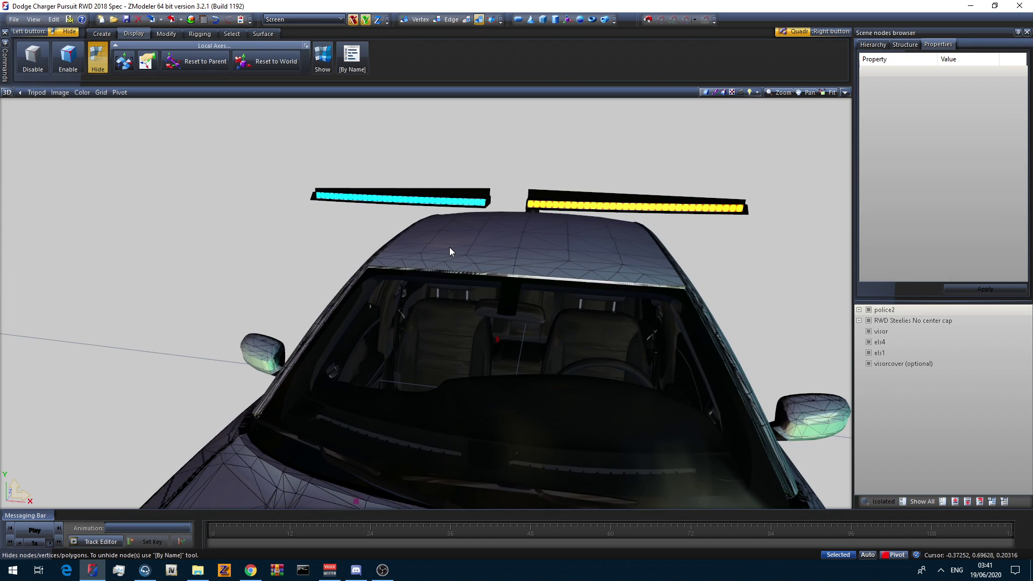
pyautogui.scroll(1, 450, 247)
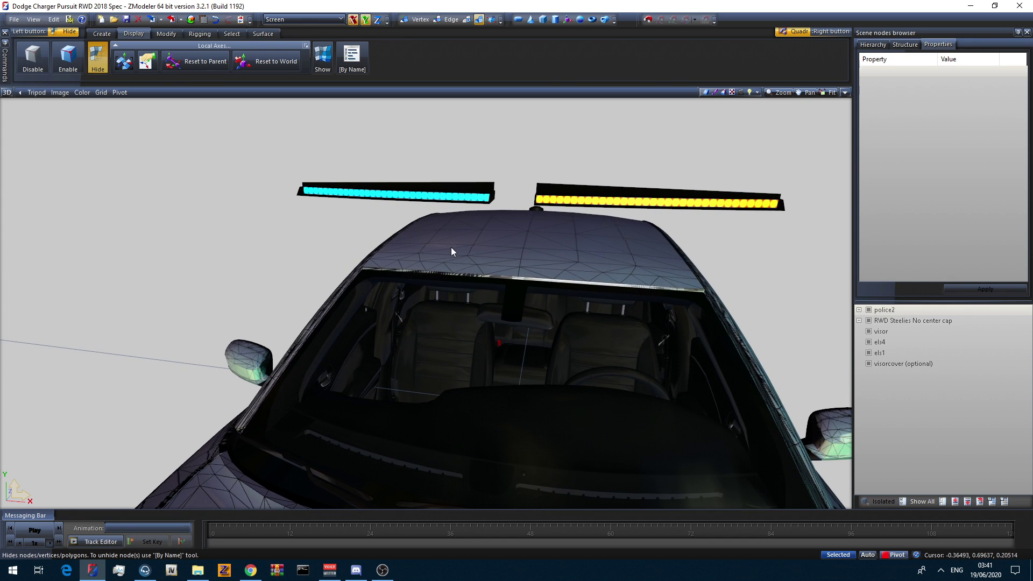
pyautogui.click(870, 309)
pyautogui.rightClick(894, 323)
pyautogui.moveTo(927, 328)
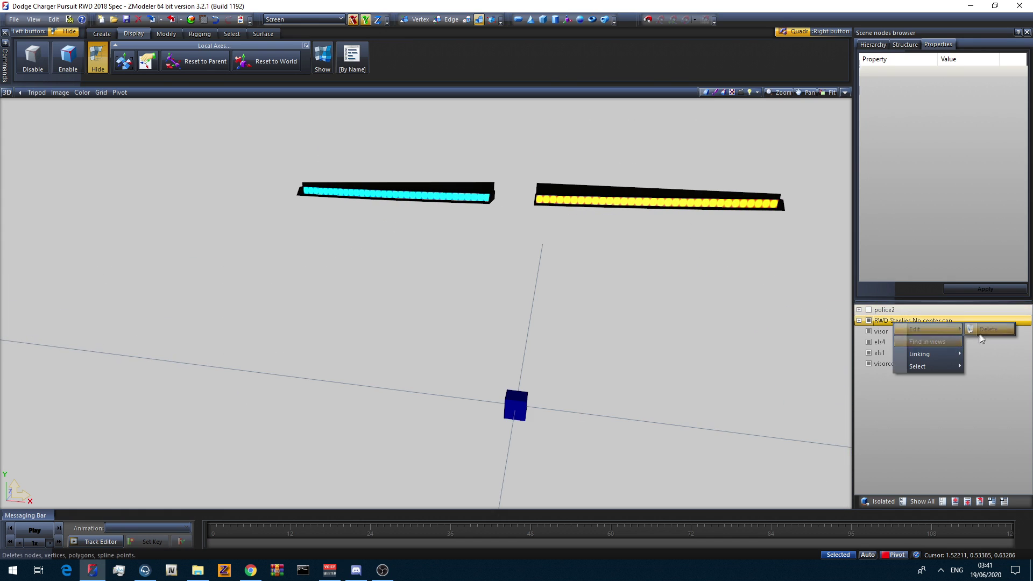
pyautogui.click(979, 335)
pyautogui.moveTo(770, 291); pyautogui.dragTo(611, 300, button='middle')
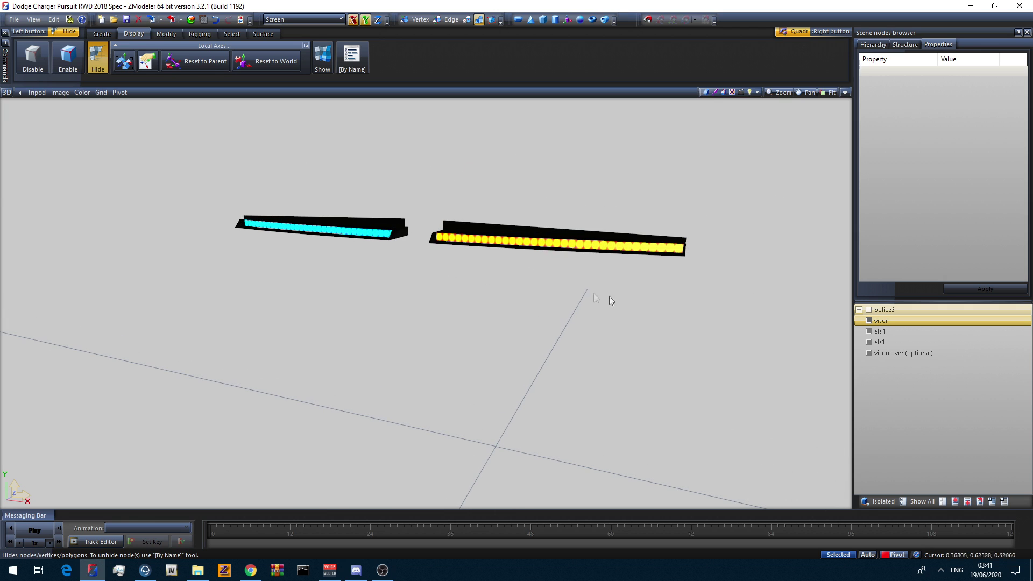
# Show the four-view layout and select all visor bar parts: visor, els4, els1 and visorcover (optional).
pyautogui.click(232, 33)
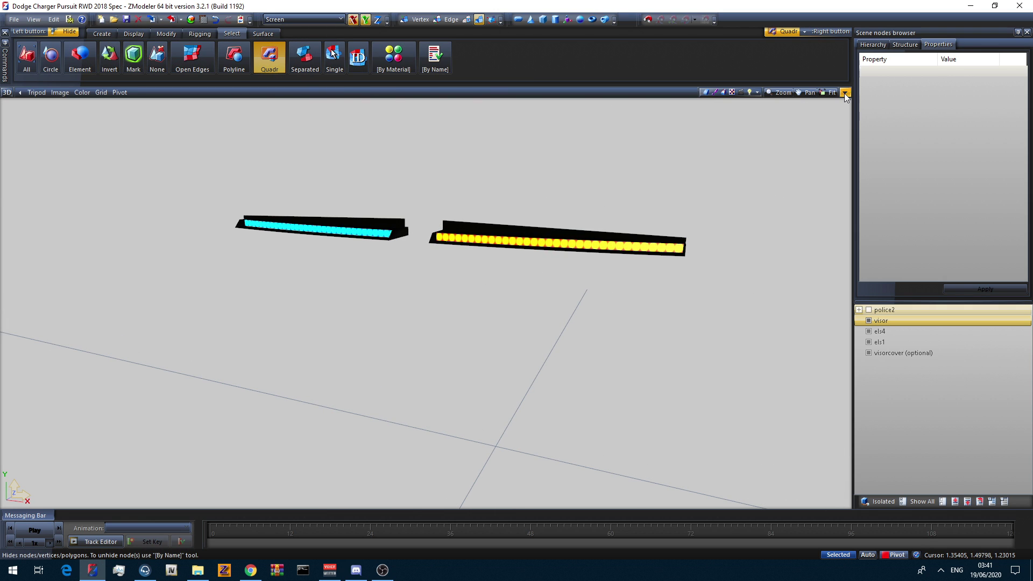
pyautogui.click(845, 94)
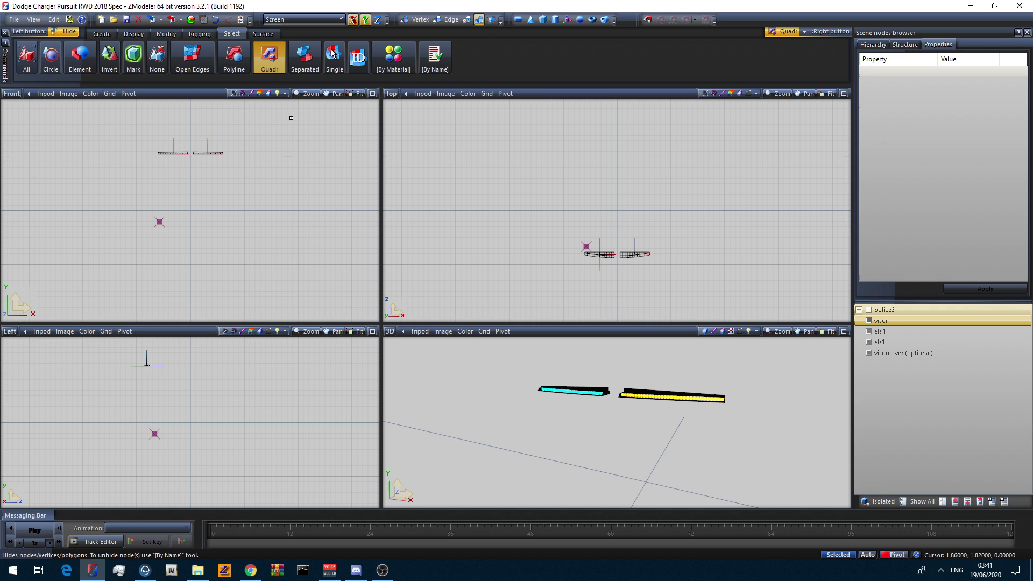
pyautogui.moveTo(108, 122); pyautogui.dragTo(109, 123)
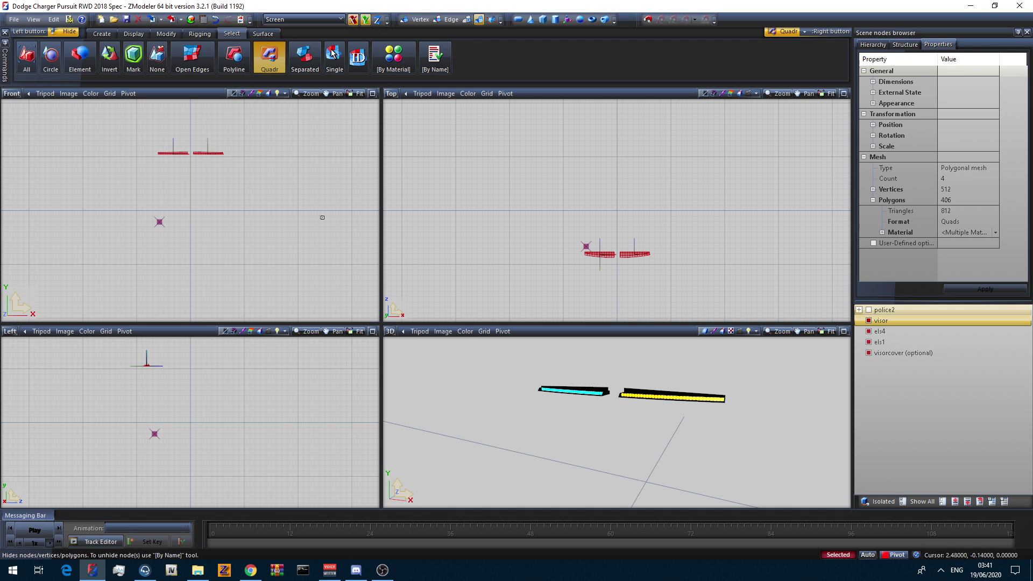
pyautogui.moveTo(111, 106); pyautogui.dragTo(299, 217, button='right')
# Show police2 again and move the selected visor bar parts straight down to the upper part of the windscreen.
pyautogui.click(179, 33)
pyautogui.click(194, 56)
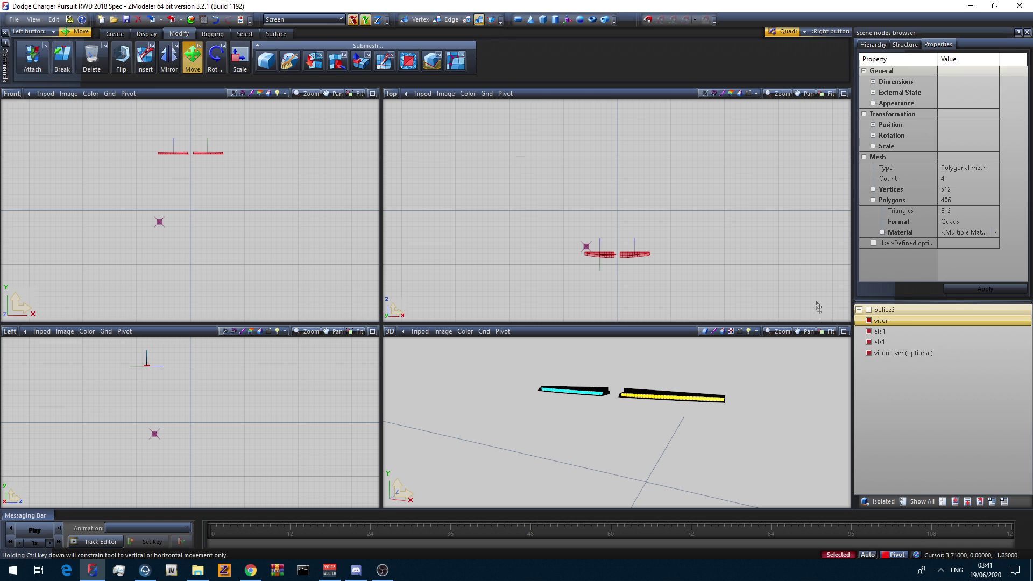
pyautogui.click(869, 310)
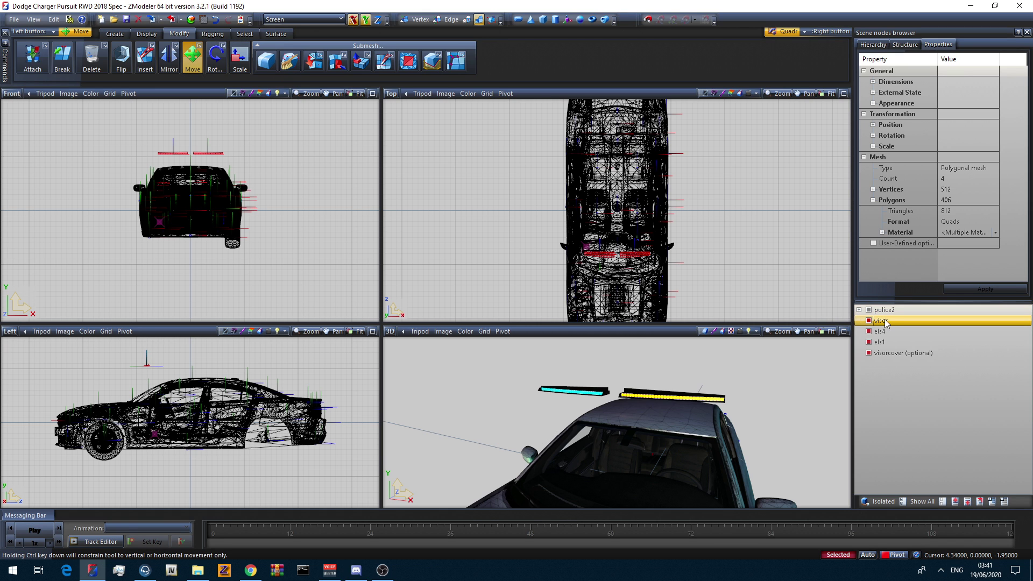
pyautogui.click(890, 320)
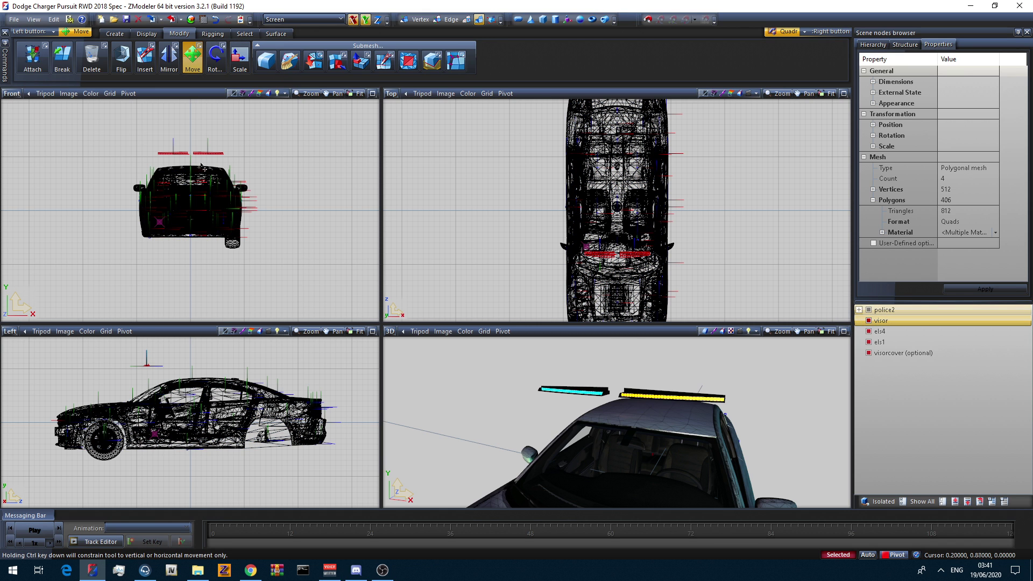
pyautogui.click(353, 19)
pyautogui.moveTo(155, 155); pyautogui.dragTo(352, 248)
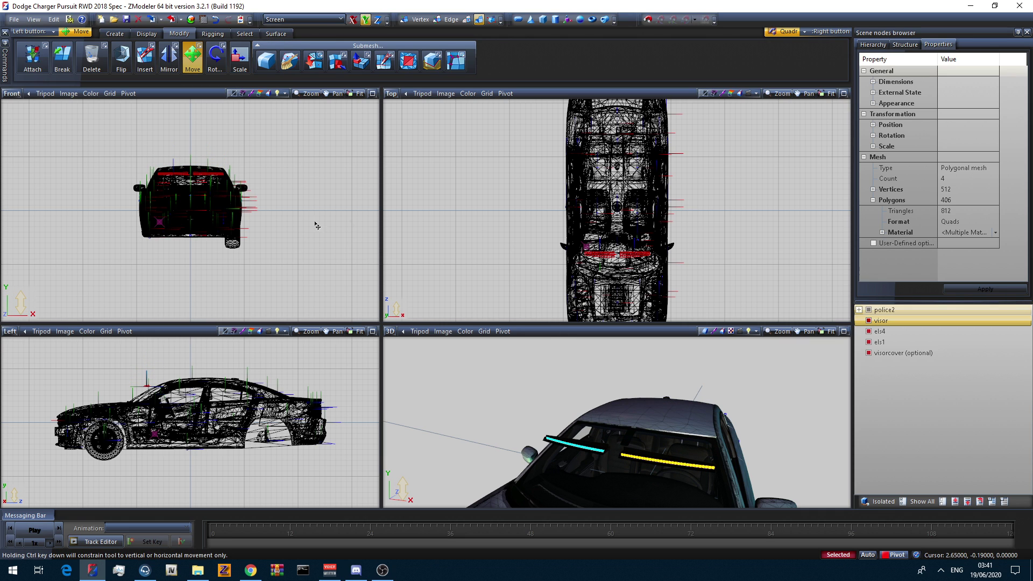
# Move the selected visor bar parts rearward through the windscreen into the cabin, just ahead of the front seats.
pyautogui.moveTo(623, 434); pyautogui.dragTo(521, 385, button='middle')
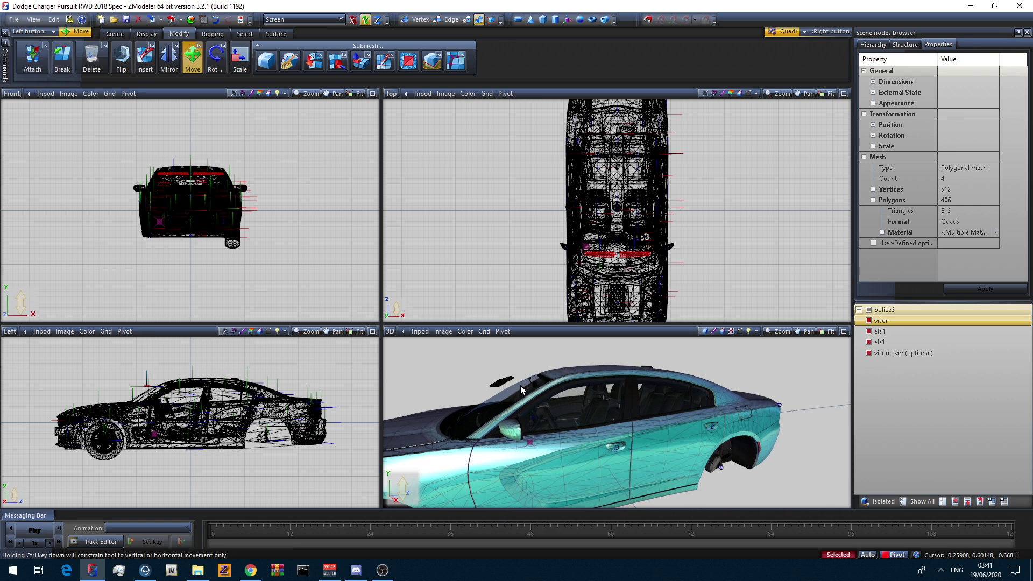
pyautogui.scroll(4, 615, 249)
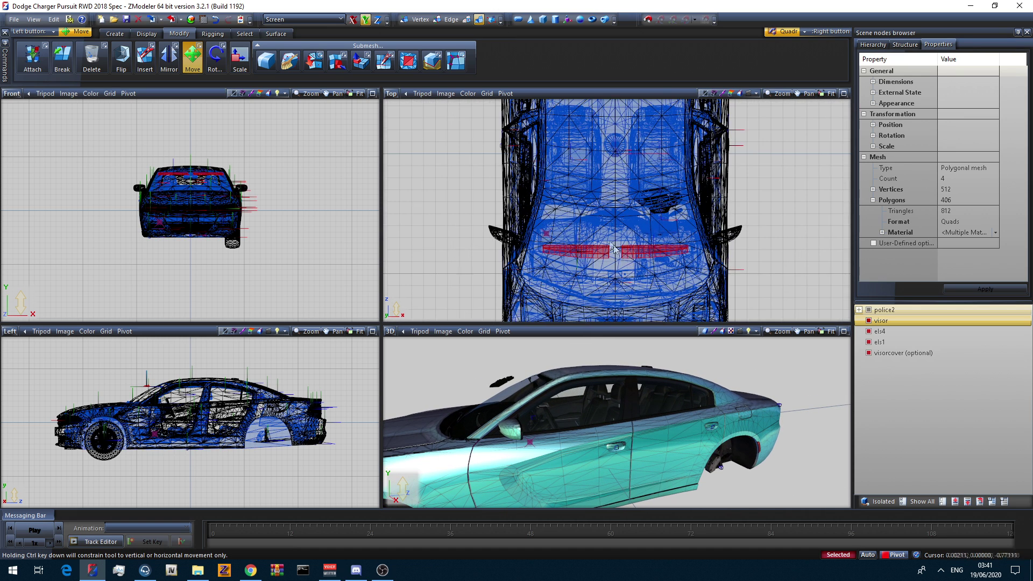
pyautogui.moveTo(600, 187); pyautogui.dragTo(598, 231, button='middle')
pyautogui.click(582, 272)
pyautogui.rightClick(580, 218)
pyautogui.moveTo(581, 218); pyautogui.dragTo(579, 174)
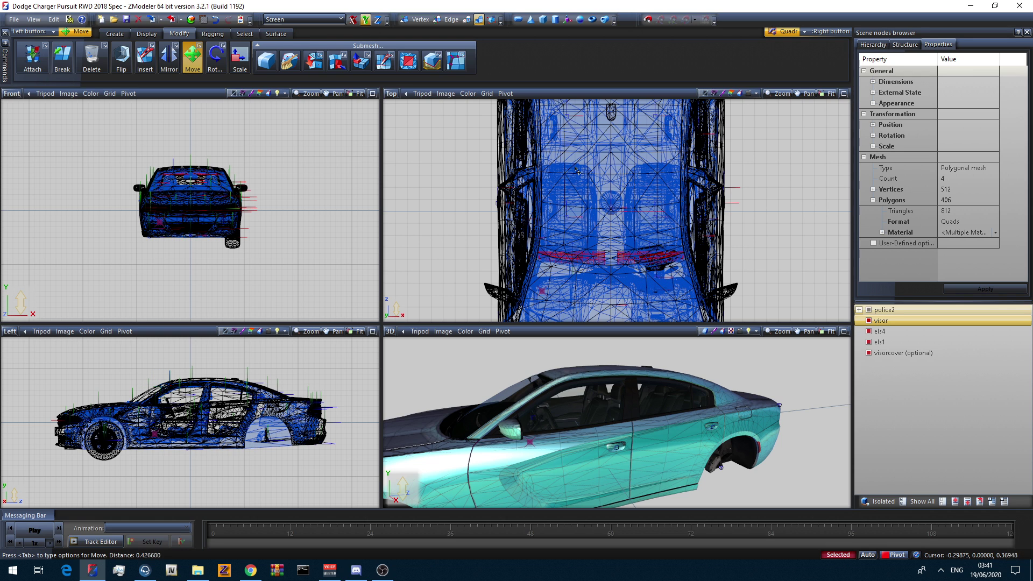
# Scale the selected visor bar parts down with the X axis enabled so they fit between the windscreen pillars.
pyautogui.moveTo(485, 385); pyautogui.dragTo(646, 394, button='middle')
pyautogui.click(239, 58)
pyautogui.click(353, 20)
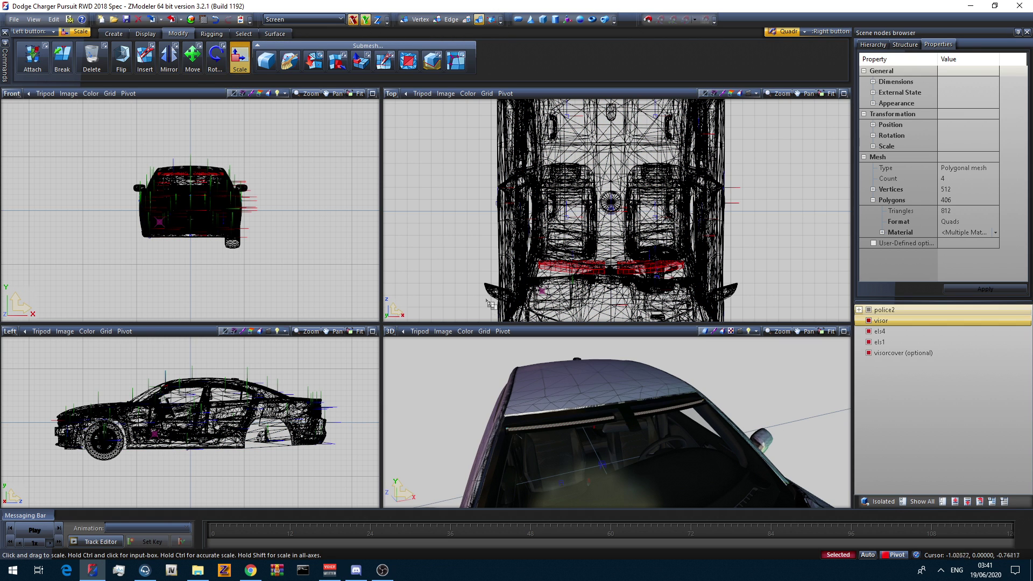
pyautogui.scroll(8, 206, 178)
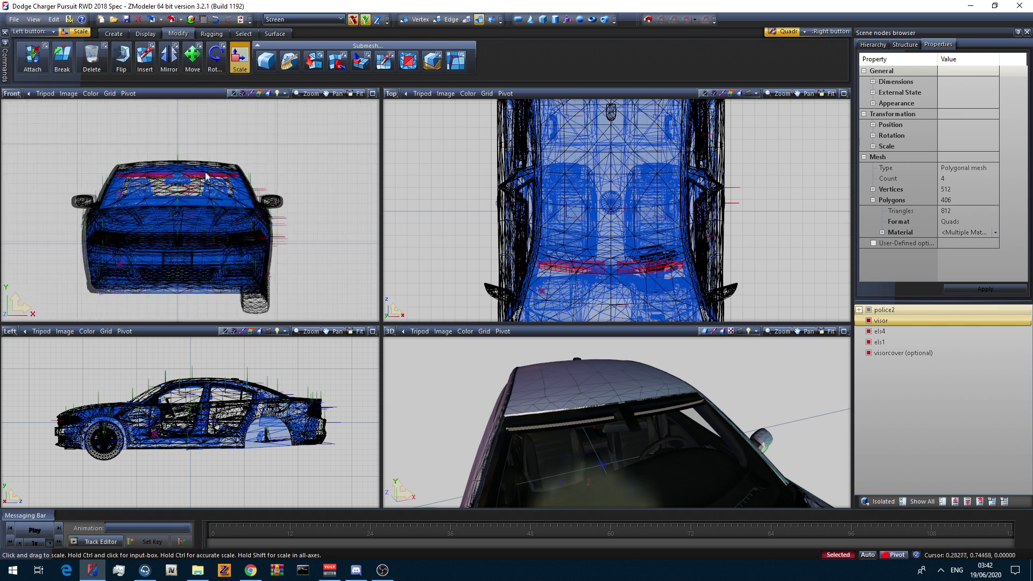
pyautogui.moveTo(287, 145); pyautogui.dragTo(270, 194)
pyautogui.moveTo(448, 380); pyautogui.dragTo(474, 394, button='middle')
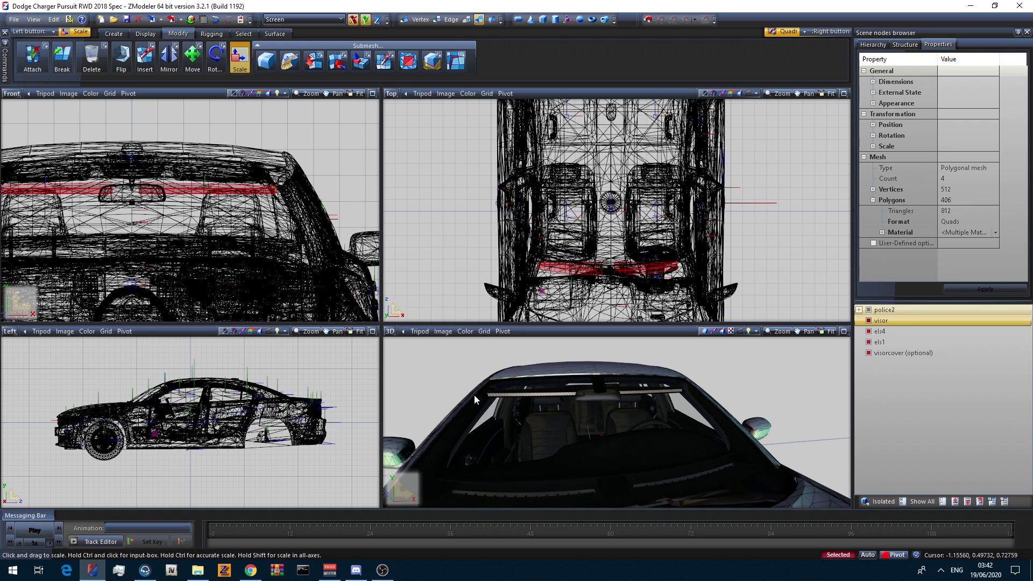
pyautogui.moveTo(267, 244); pyautogui.dragTo(255, 275)
# Raise the visor bar towards the roofline, fine-tune its fore-and-aft position and check the fit from several angles.
pyautogui.click(192, 56)
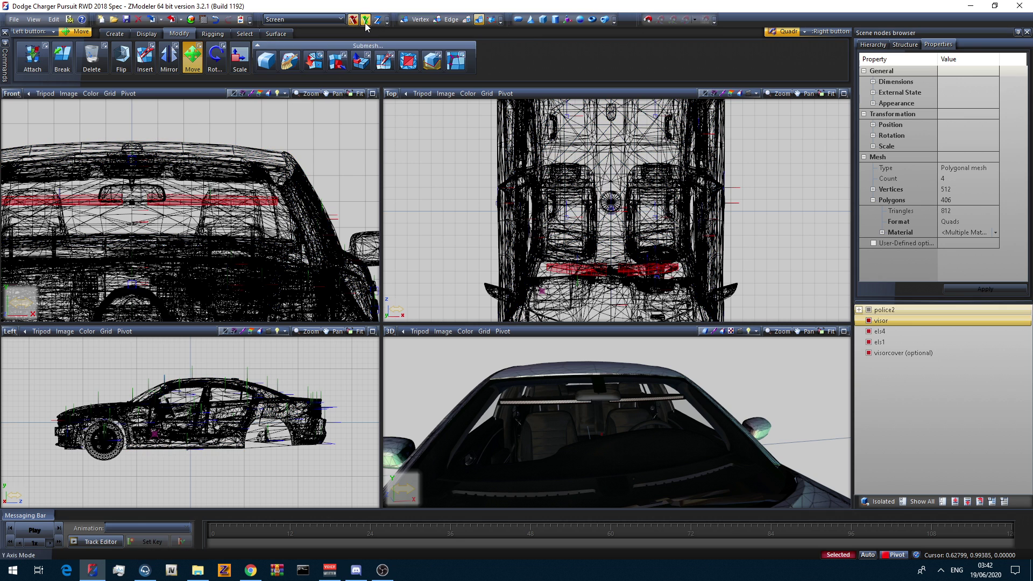
pyautogui.moveTo(282, 162); pyautogui.dragTo(281, 141)
pyautogui.moveTo(529, 354); pyautogui.dragTo(537, 377, button='middle')
pyautogui.scroll(2, 589, 371)
pyautogui.moveTo(634, 237); pyautogui.dragTo(634, 225)
pyautogui.moveTo(560, 229); pyautogui.dragTo(559, 233)
pyautogui.moveTo(568, 419); pyautogui.dragTo(570, 412, button='middle')
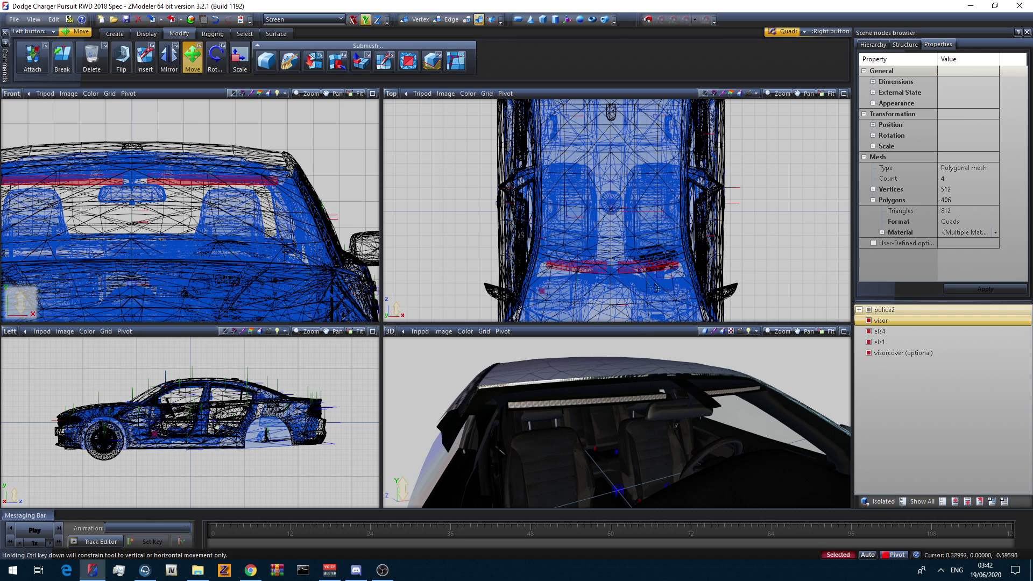
pyautogui.click(868, 310)
pyautogui.click(869, 310)
pyautogui.moveTo(689, 439); pyautogui.dragTo(512, 402, button='middle')
pyautogui.scroll(3, 676, 437)
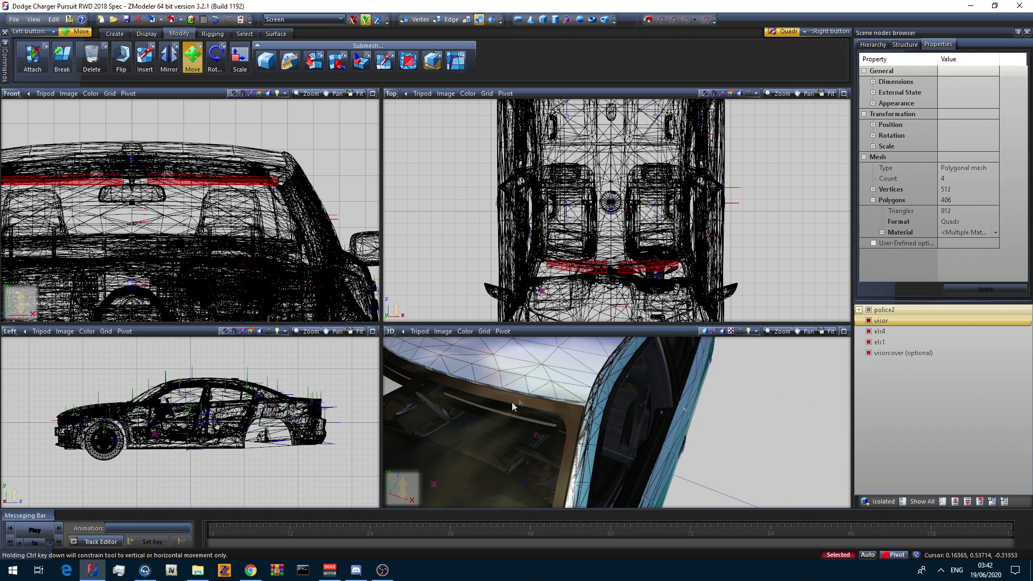
# Hide police2 and delete the housing polygons of the visor bar half that carries the cyan els4 lights.
pyautogui.click(868, 310)
pyautogui.scroll(-2, 591, 273)
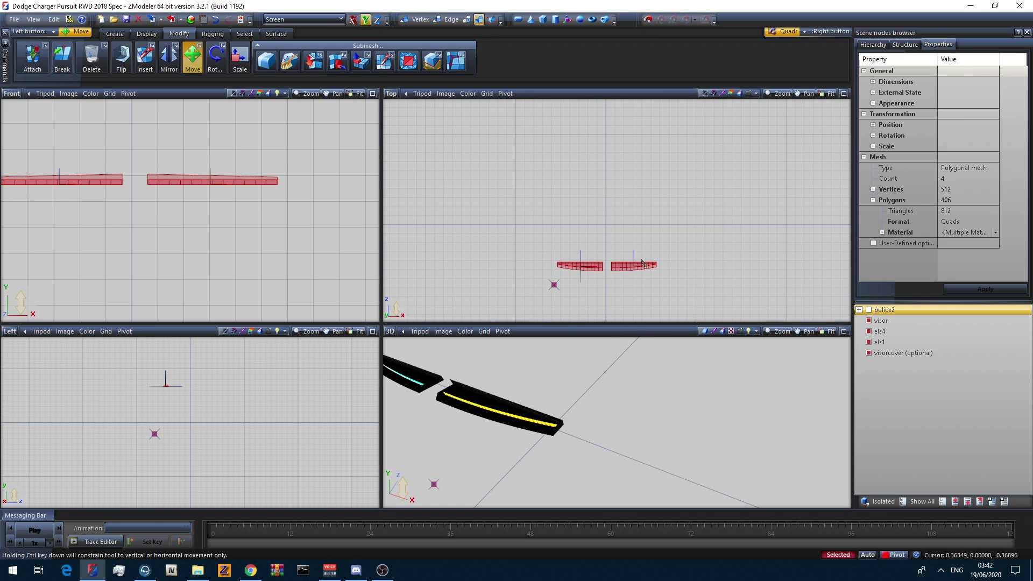
pyautogui.moveTo(515, 220); pyautogui.dragTo(617, 308)
pyautogui.moveTo(630, 250); pyautogui.dragTo(608, 246)
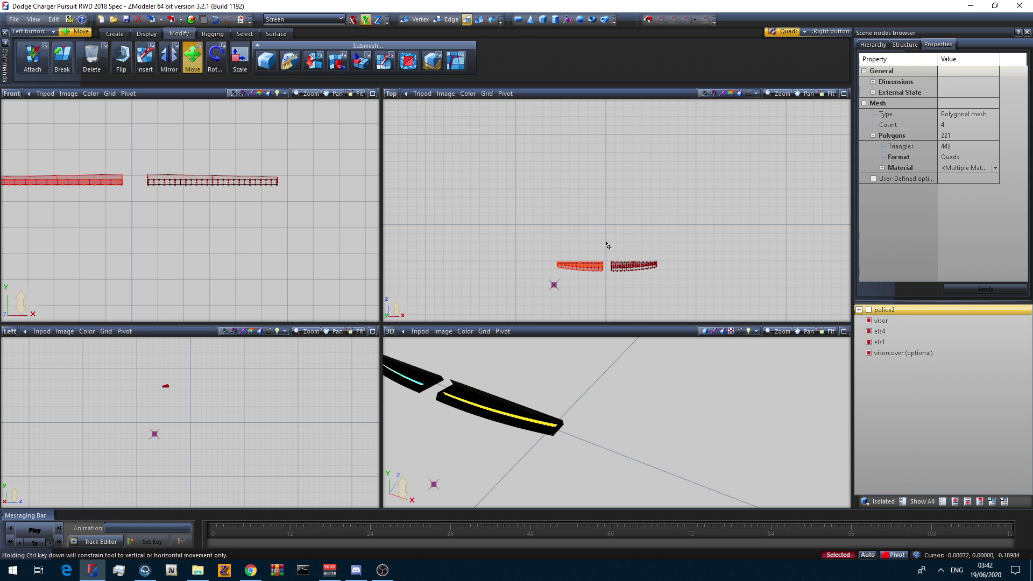
pyautogui.moveTo(544, 257); pyautogui.dragTo(610, 290)
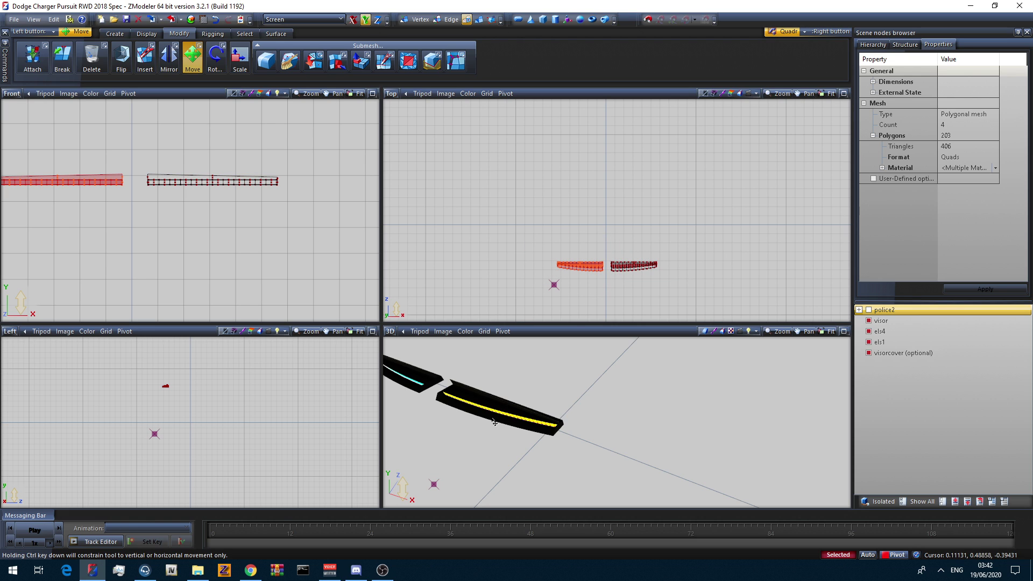
pyautogui.moveTo(495, 423); pyautogui.dragTo(570, 415, button='middle')
pyautogui.press('Delete')
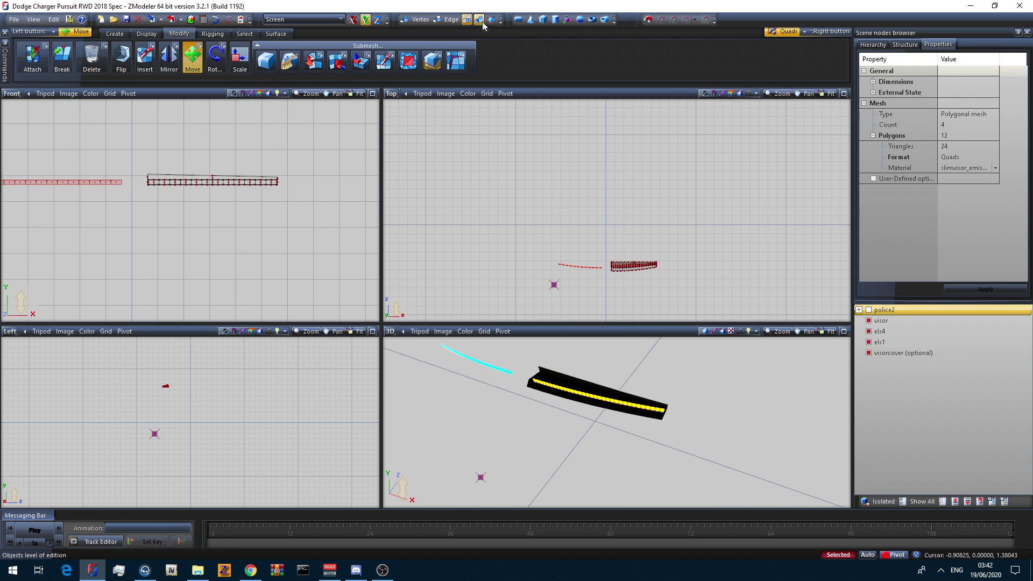
# Return to object-level editing and deselect all the visor bar parts.
pyautogui.click(479, 20)
pyautogui.moveTo(523, 224); pyautogui.dragTo(700, 304)
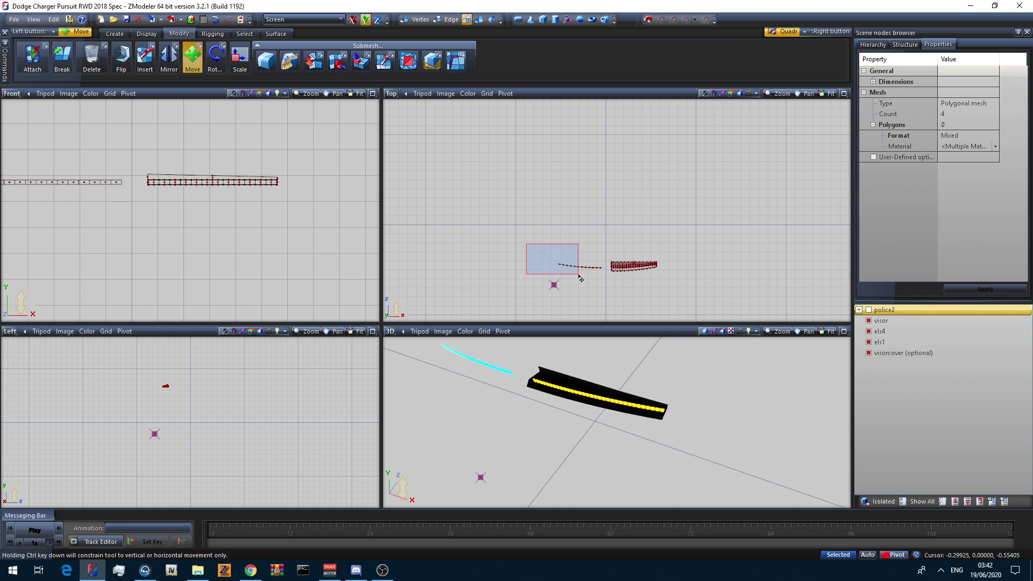
pyautogui.moveTo(578, 274); pyautogui.dragTo(586, 277, button='right')
pyautogui.click(479, 20)
pyautogui.moveTo(506, 207); pyautogui.dragTo(602, 275, button='right')
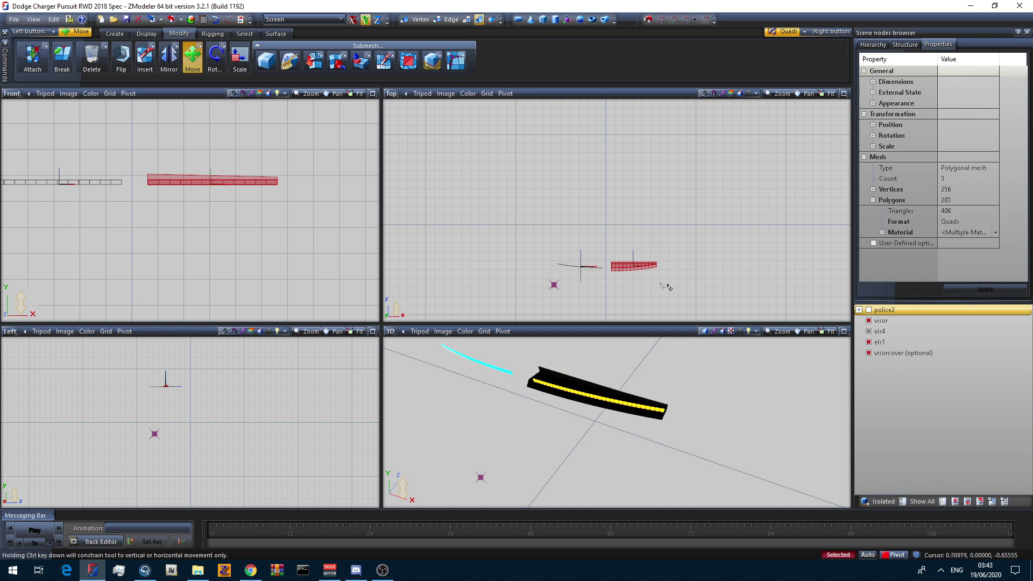
pyautogui.moveTo(671, 283); pyautogui.dragTo(566, 260, button='right')
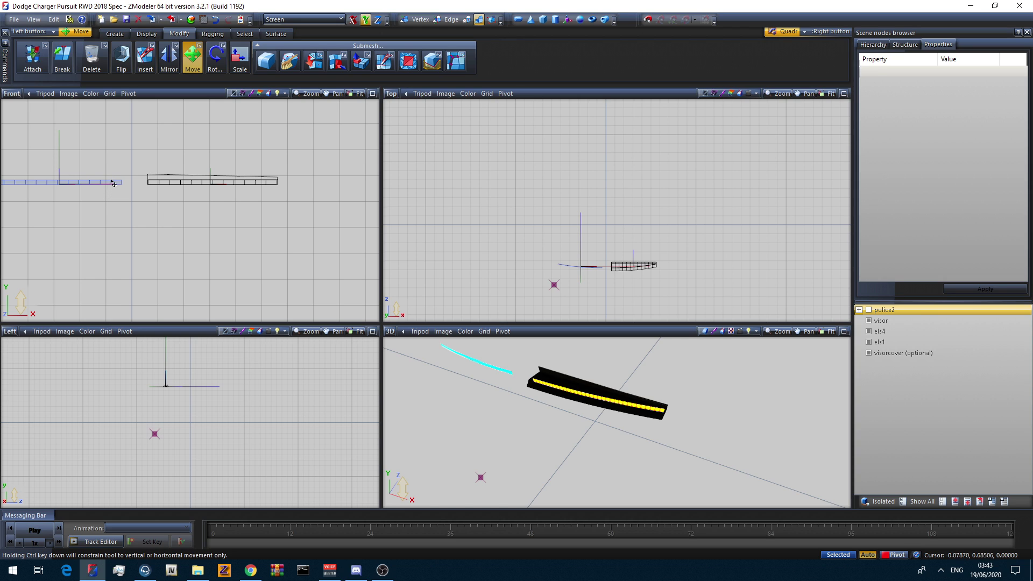
# Delete the els4 light mesh left over from the removed visor bar half.
pyautogui.click(868, 333)
pyautogui.rightClick(883, 333)
pyautogui.moveTo(900, 350)
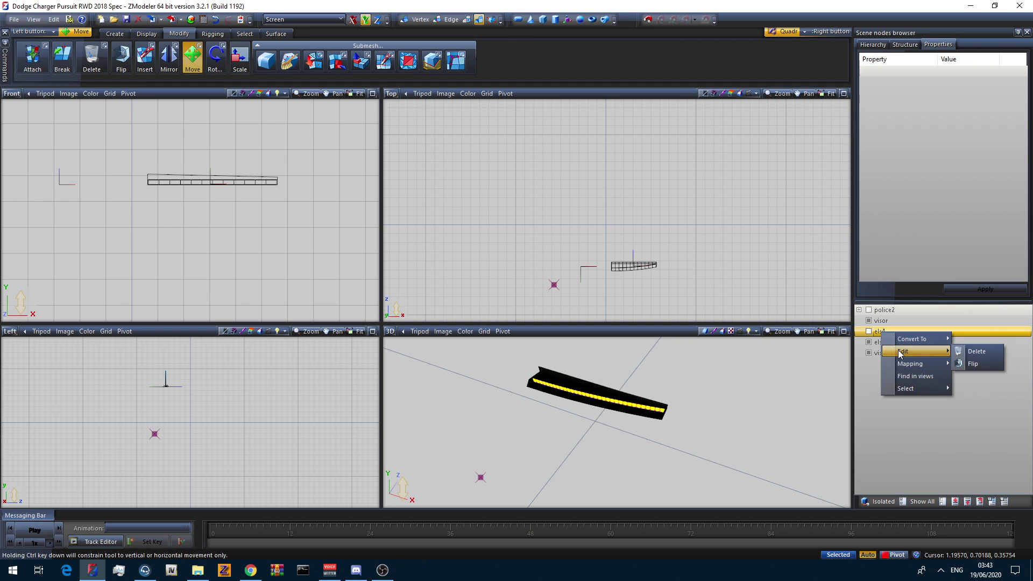
pyautogui.click(956, 352)
pyautogui.moveTo(768, 370); pyautogui.dragTo(623, 407, button='middle')
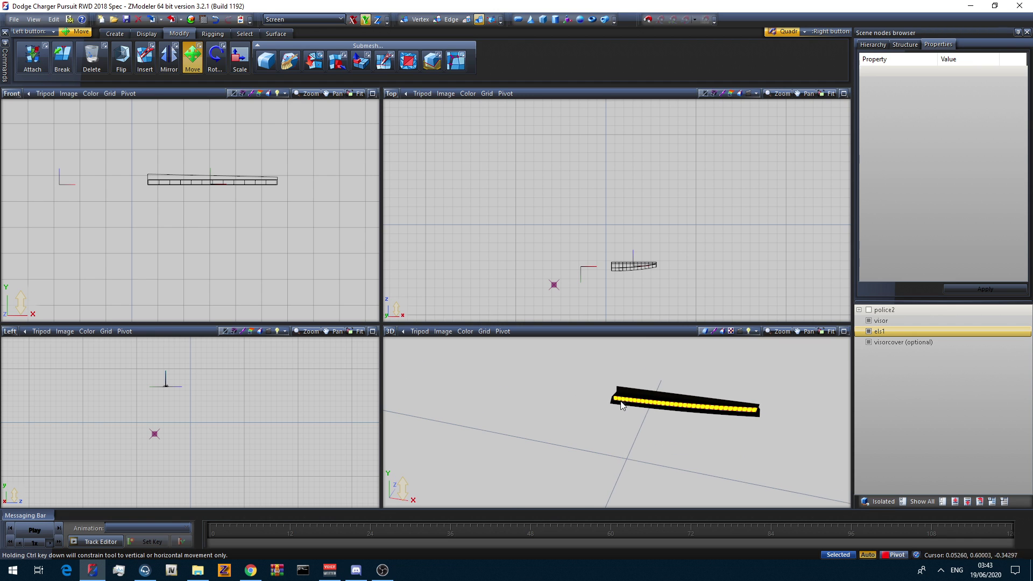
# Select the remaining visor bar parts and show police2 again to see the bar inside the car.
pyautogui.moveTo(560, 248); pyautogui.dragTo(715, 322, button='right')
pyautogui.click(868, 309)
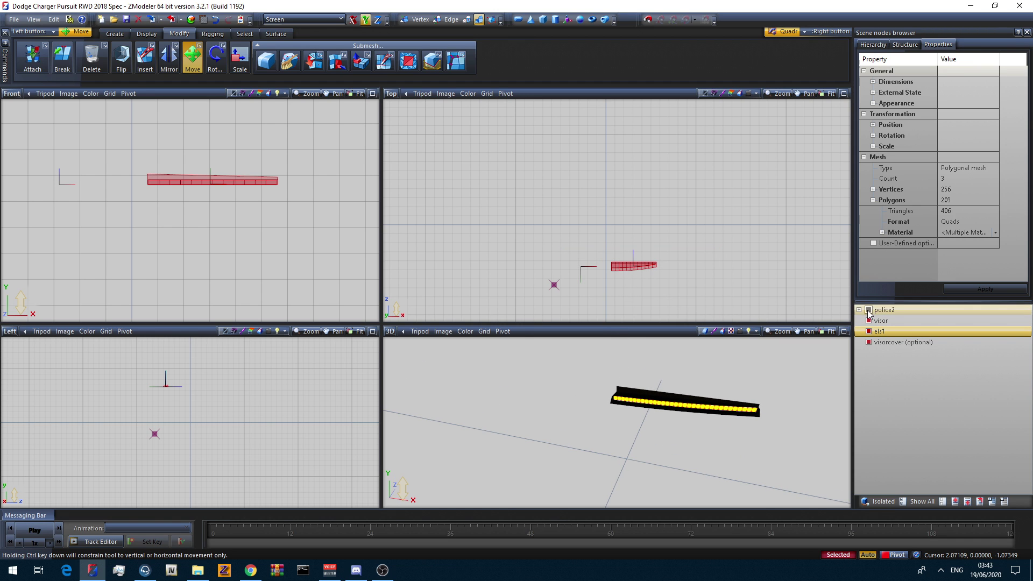
pyautogui.moveTo(699, 430); pyautogui.dragTo(658, 439, button='middle')
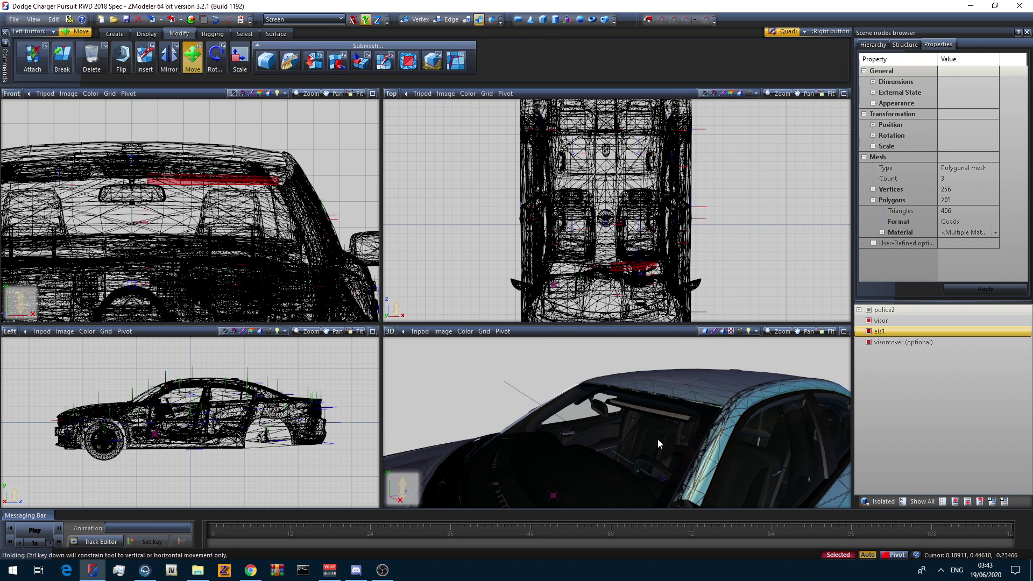
# Rotate the visor bar about 3.9° in plan to follow the windscreen and move it forward about 0.07.
pyautogui.click(215, 58)
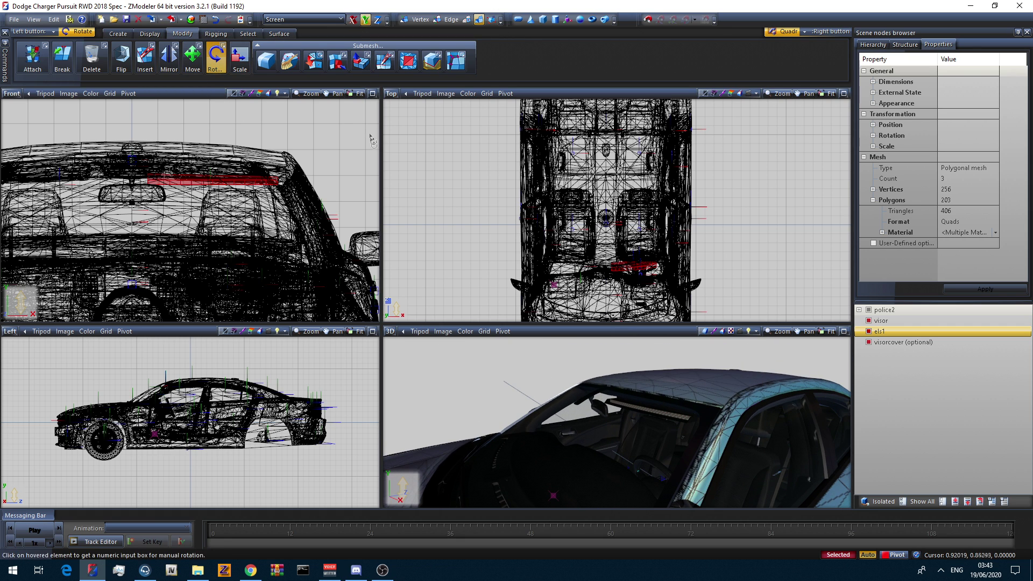
pyautogui.click(222, 45)
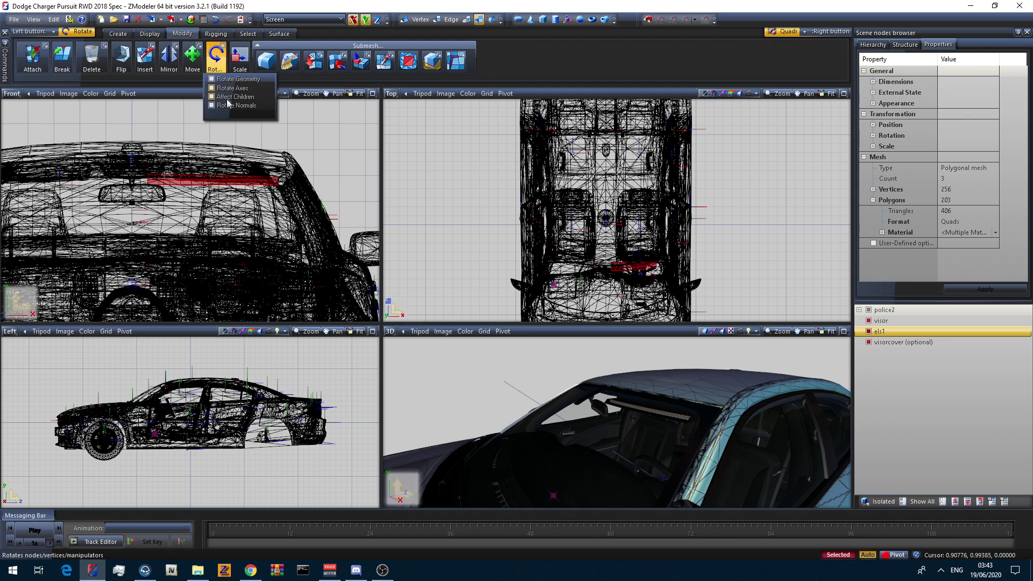
pyautogui.click(213, 56)
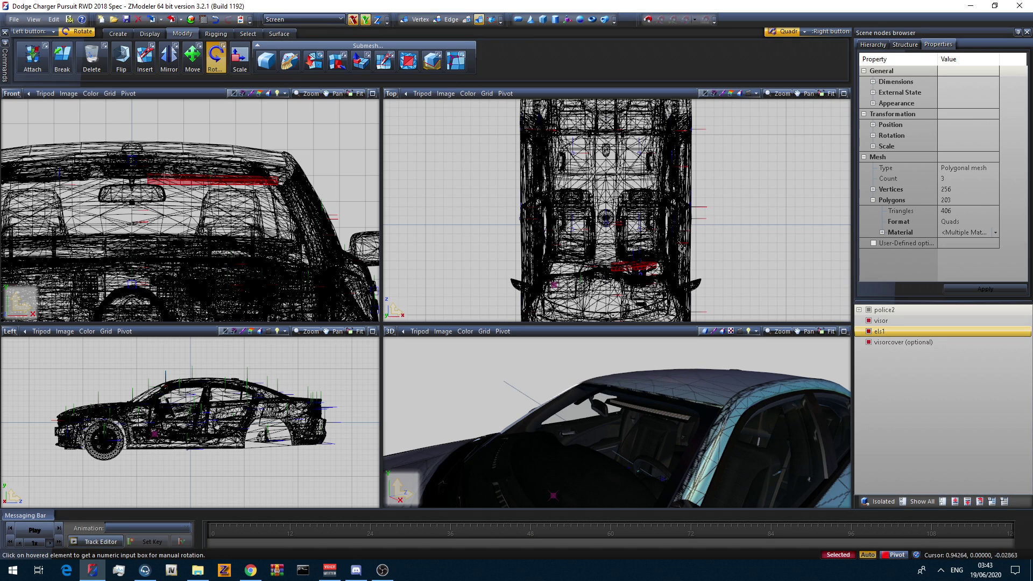
pyautogui.scroll(5, 692, 235)
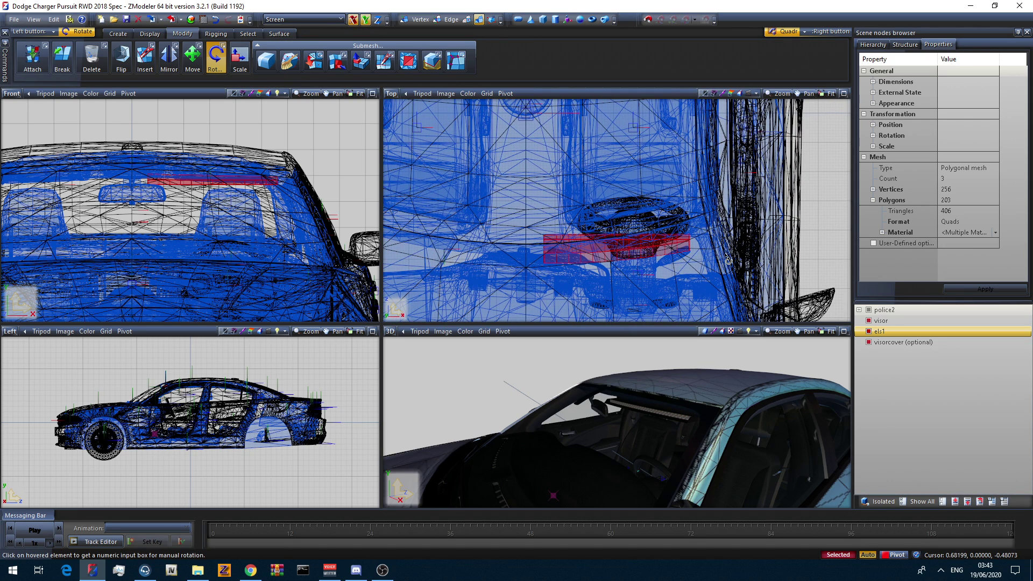
pyautogui.moveTo(728, 260); pyautogui.dragTo(713, 279)
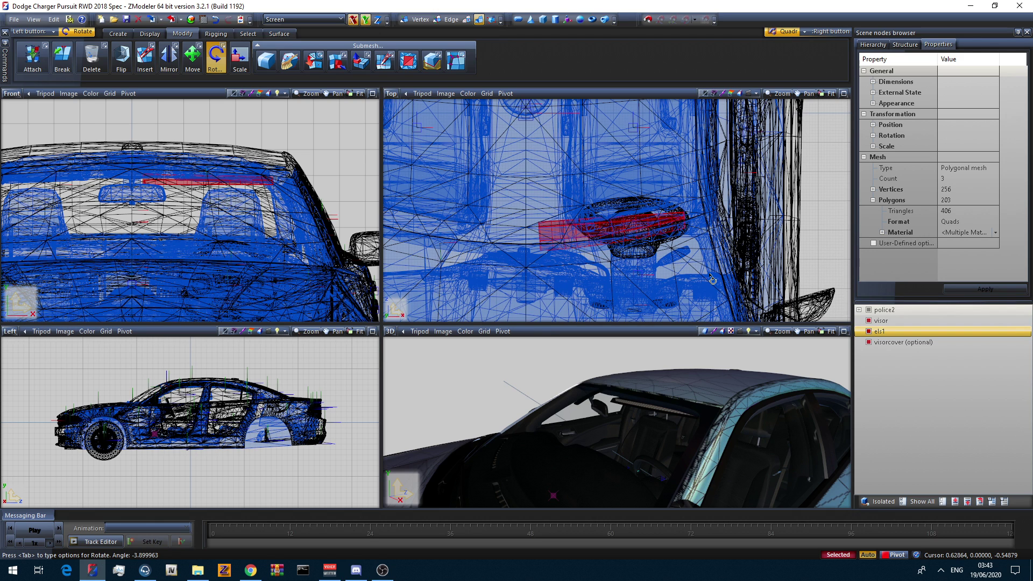
pyautogui.click(192, 56)
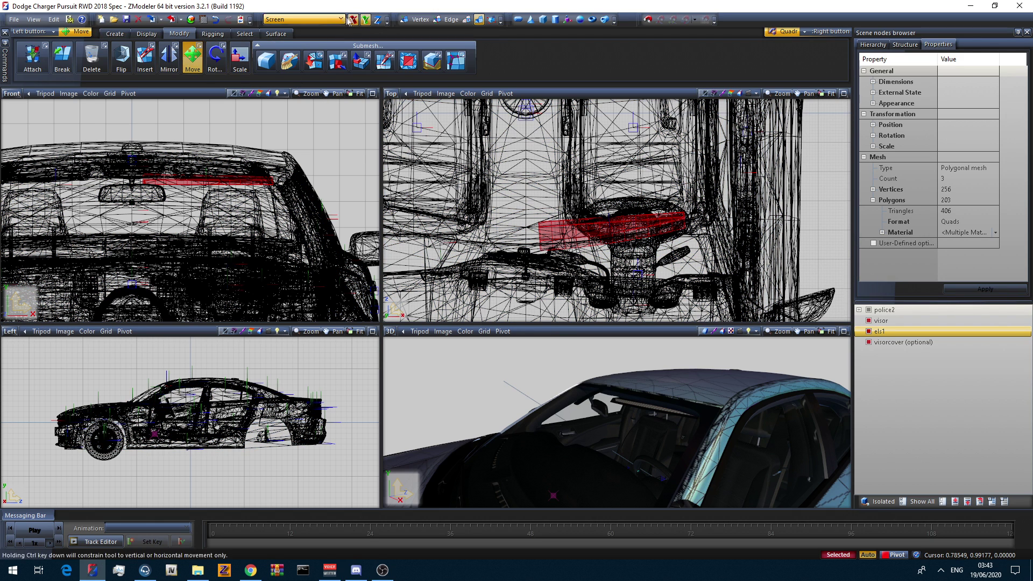
pyautogui.moveTo(549, 205); pyautogui.dragTo(561, 228)
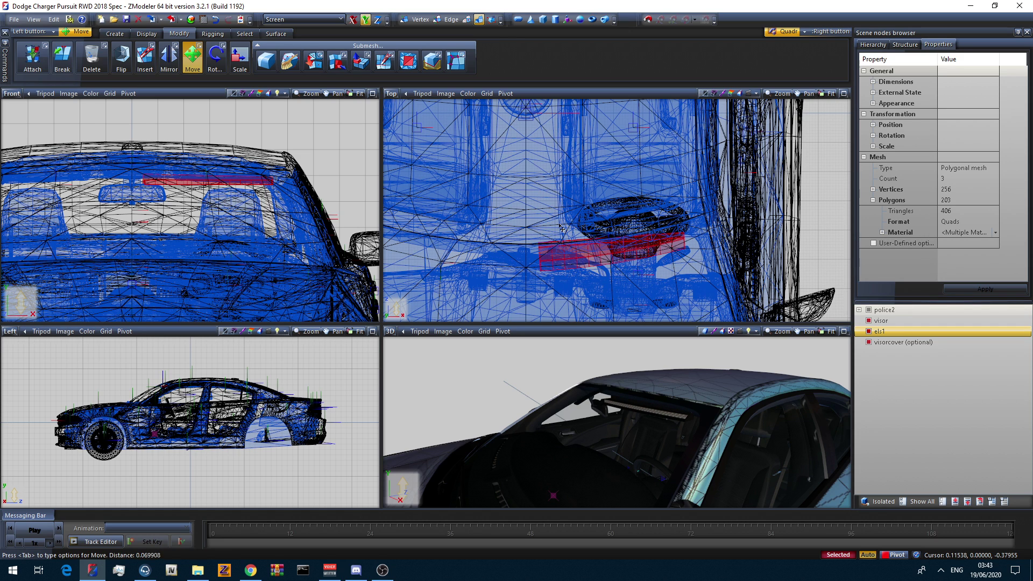
pyautogui.moveTo(651, 381); pyautogui.dragTo(710, 416, button='middle')
# Tilt the visor bar slightly in the front view to follow the roofline and nudge it into place.
pyautogui.click(216, 57)
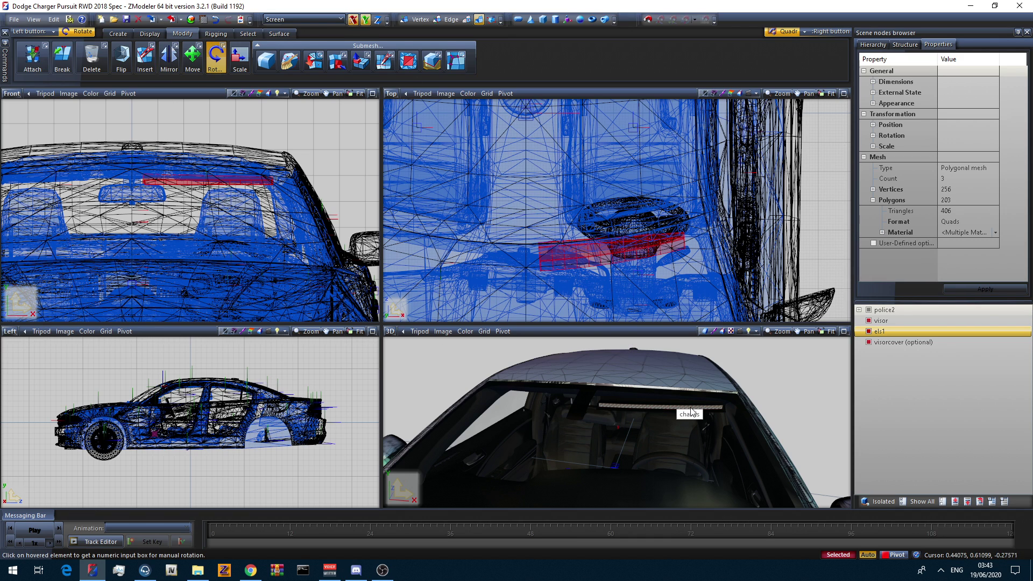
pyautogui.moveTo(693, 412); pyautogui.dragTo(752, 434, button='middle')
pyautogui.moveTo(505, 387); pyautogui.dragTo(649, 408, button='middle')
pyautogui.scroll(5, 135, 240)
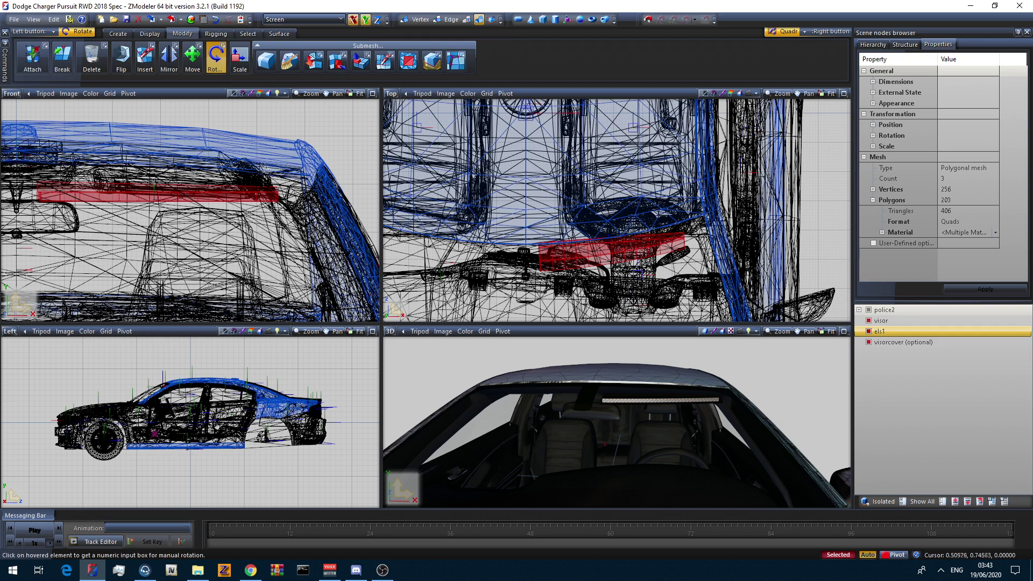
pyautogui.moveTo(264, 169); pyautogui.dragTo(274, 158)
pyautogui.click(192, 59)
pyautogui.moveTo(195, 166); pyautogui.dragTo(194, 162)
# Shift the visor bar slightly rearward along the car's length only and check its fit behind the windscreen.
pyautogui.moveTo(508, 388); pyautogui.dragTo(562, 348, button='middle')
pyautogui.click(353, 20)
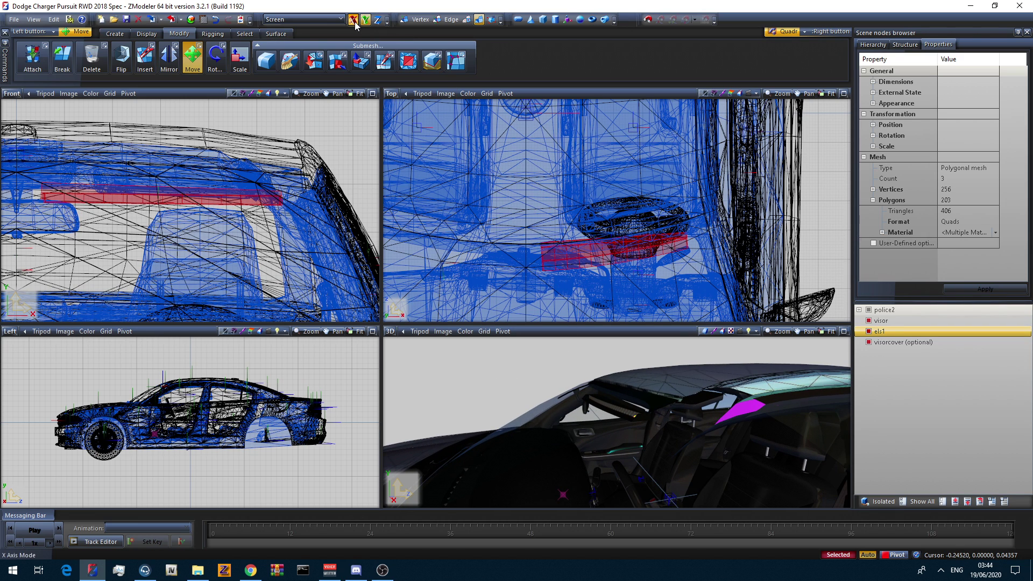
pyautogui.moveTo(592, 218); pyautogui.dragTo(592, 215)
pyautogui.moveTo(613, 383); pyautogui.dragTo(681, 410, button='middle')
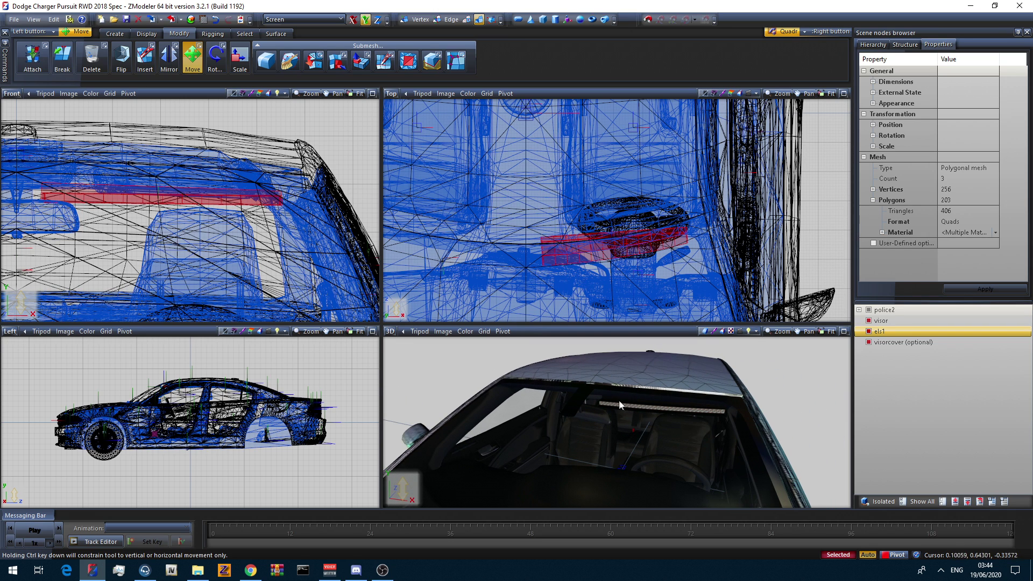
# Adjust the visor bar's angle in plan and move it forward about 0.04 towards the windscreen.
pyautogui.click(215, 57)
pyautogui.click(353, 20)
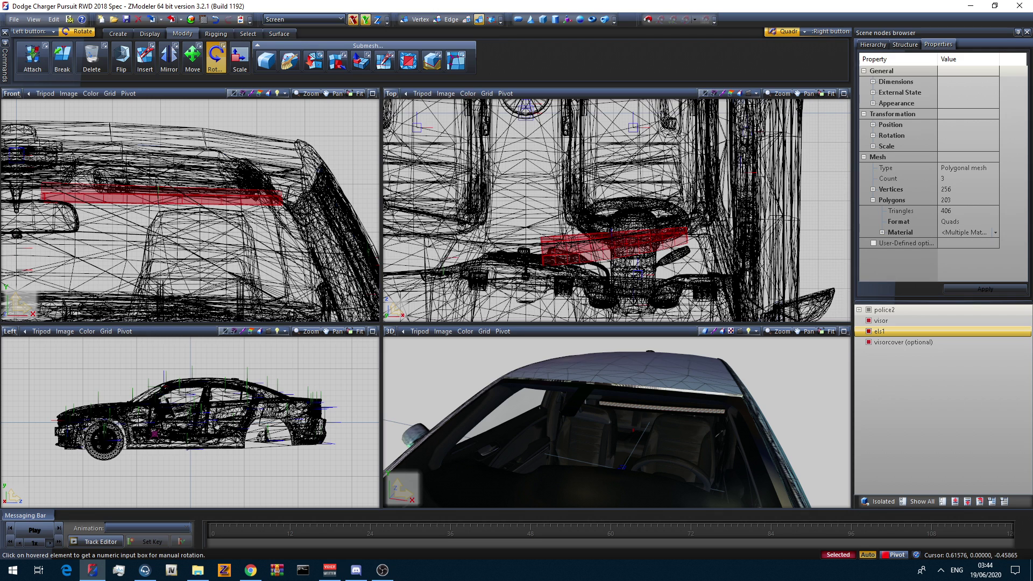
pyautogui.moveTo(707, 260); pyautogui.dragTo(708, 261)
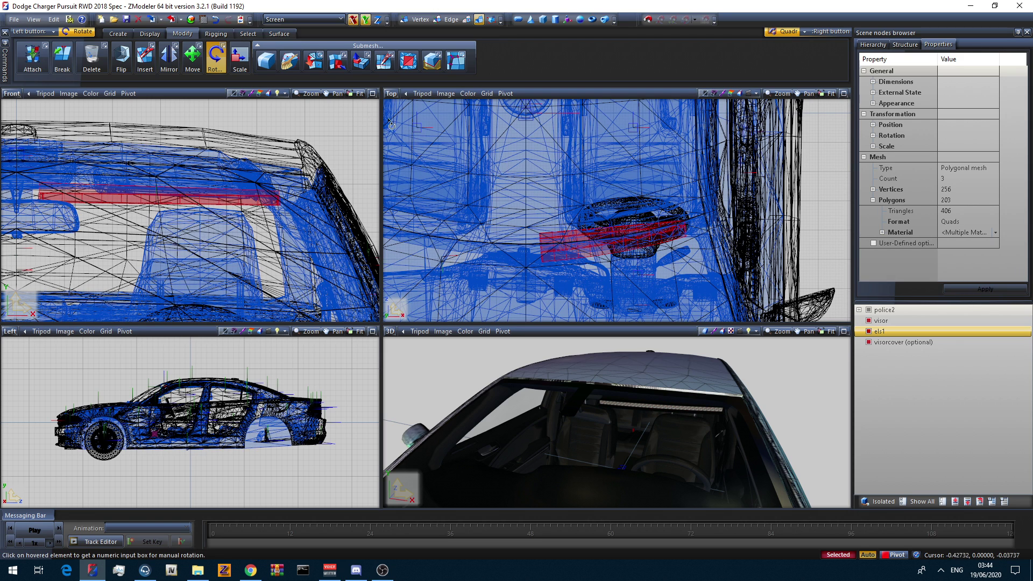
pyautogui.hotkey('ctrl', 'z')
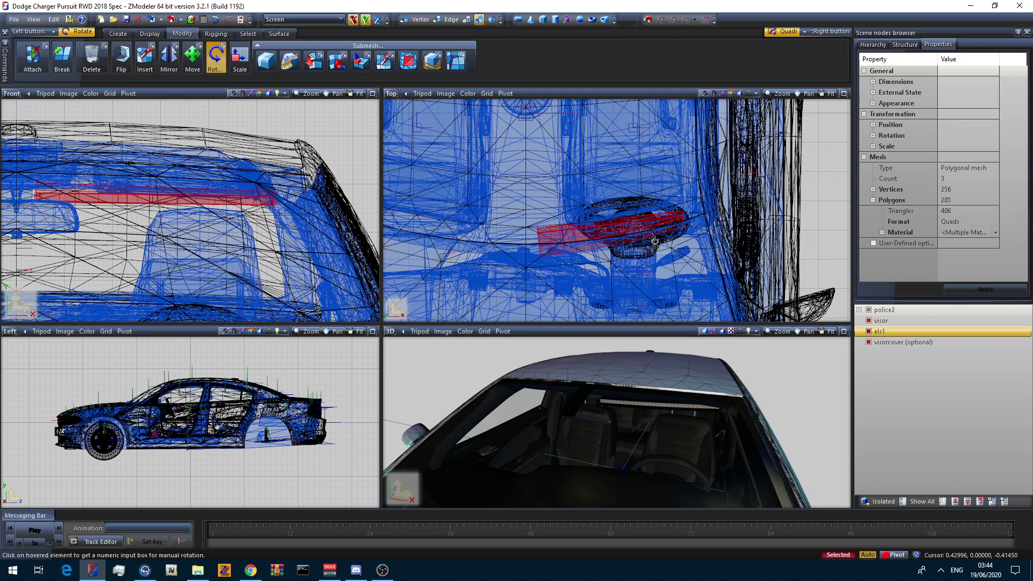
pyautogui.click(229, 22)
pyautogui.click(192, 58)
pyautogui.moveTo(614, 189); pyautogui.dragTo(619, 195)
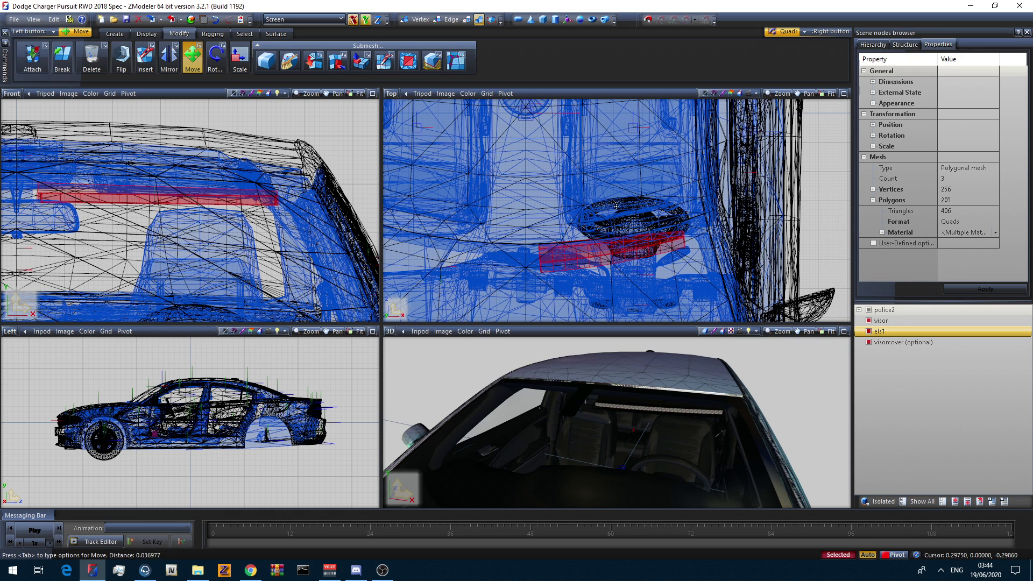
pyautogui.moveTo(614, 200); pyautogui.dragTo(614, 204)
# Rotate the visor bar about 1.5° more in plan and move it about 0.02 towards the windscreen.
pyautogui.click(215, 56)
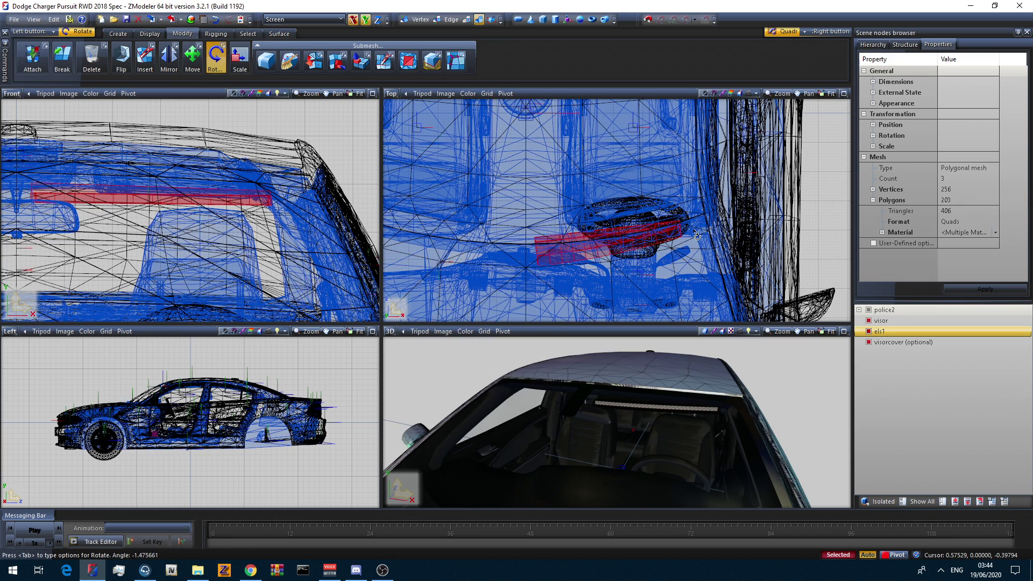
pyautogui.click(192, 57)
pyautogui.moveTo(592, 217); pyautogui.dragTo(589, 219)
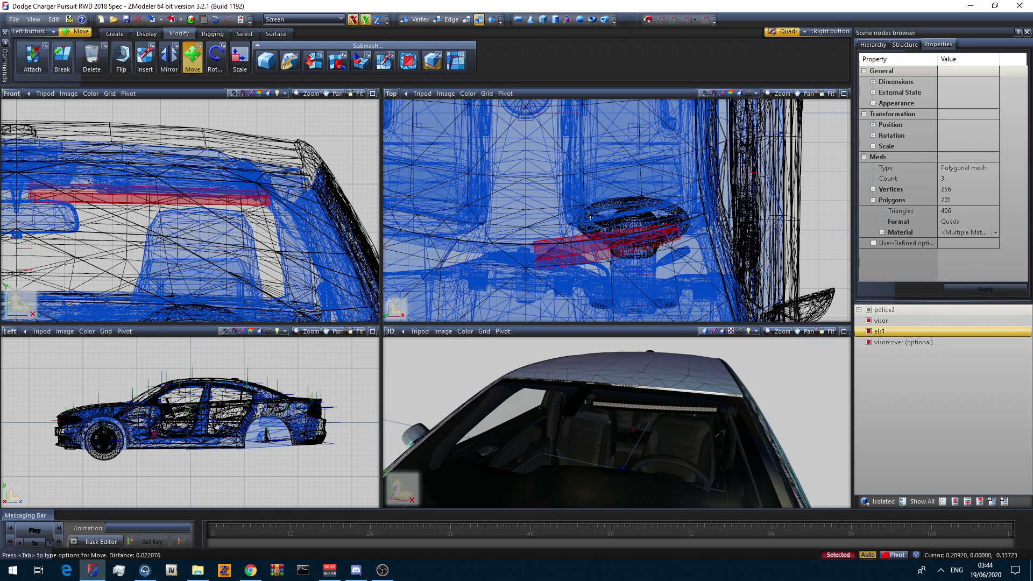
pyautogui.moveTo(605, 396)
pyautogui.mouseDown(button='middle')
pyautogui.moveTo(614, 390)
pyautogui.moveTo(600, 389)
pyautogui.moveTo(609, 401)
pyautogui.mouseUp(button='middle')
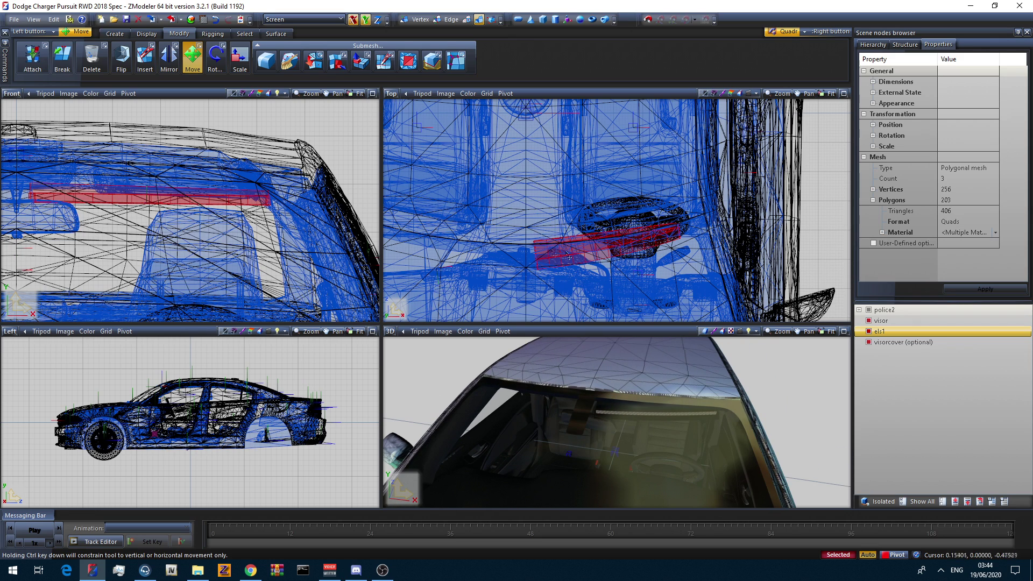
# Slope the visor bar's outer end down in the front view, reposition it under the roofline and check the fit from several angles.
pyautogui.moveTo(271, 193); pyautogui.dragTo(272, 190)
pyautogui.moveTo(485, 398); pyautogui.dragTo(481, 376, button='middle')
pyautogui.click(215, 56)
pyautogui.click(353, 19)
pyautogui.moveTo(303, 185); pyautogui.dragTo(241, 162)
pyautogui.click(192, 57)
pyautogui.moveTo(586, 400); pyautogui.dragTo(631, 404, button='middle')
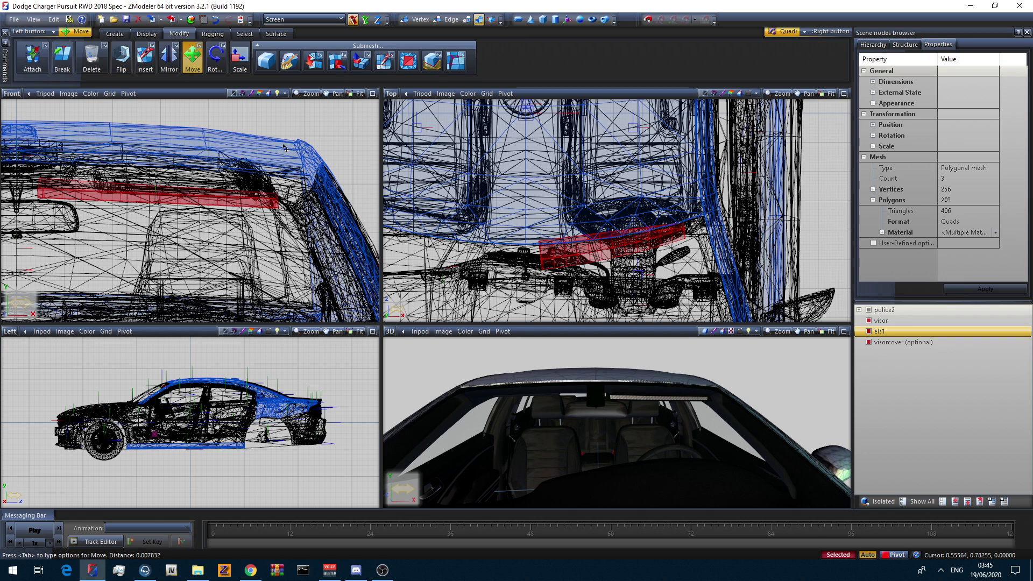
pyautogui.moveTo(623, 362); pyautogui.dragTo(602, 363, button='middle')
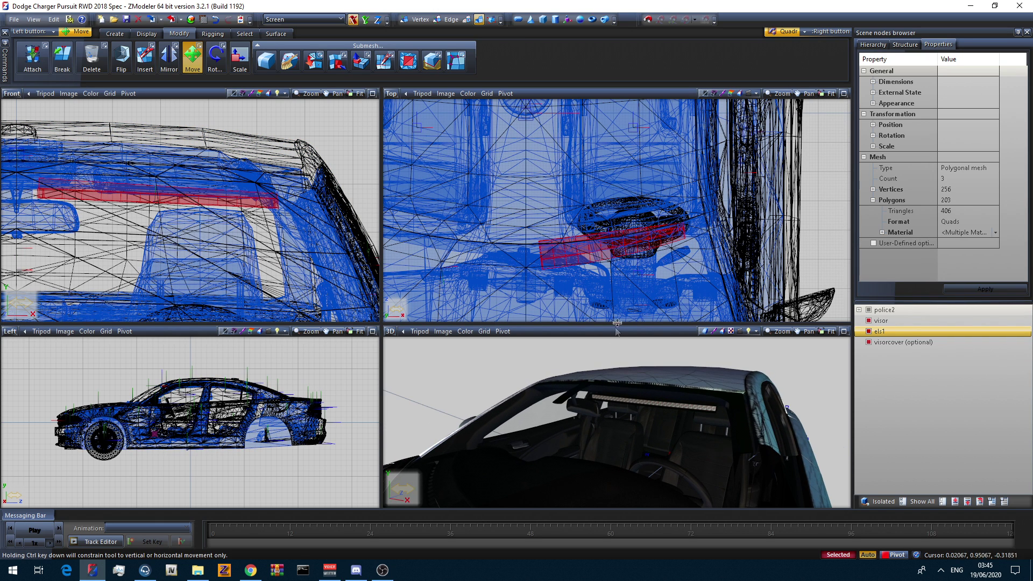
pyautogui.moveTo(570, 381); pyautogui.dragTo(554, 397, button='middle')
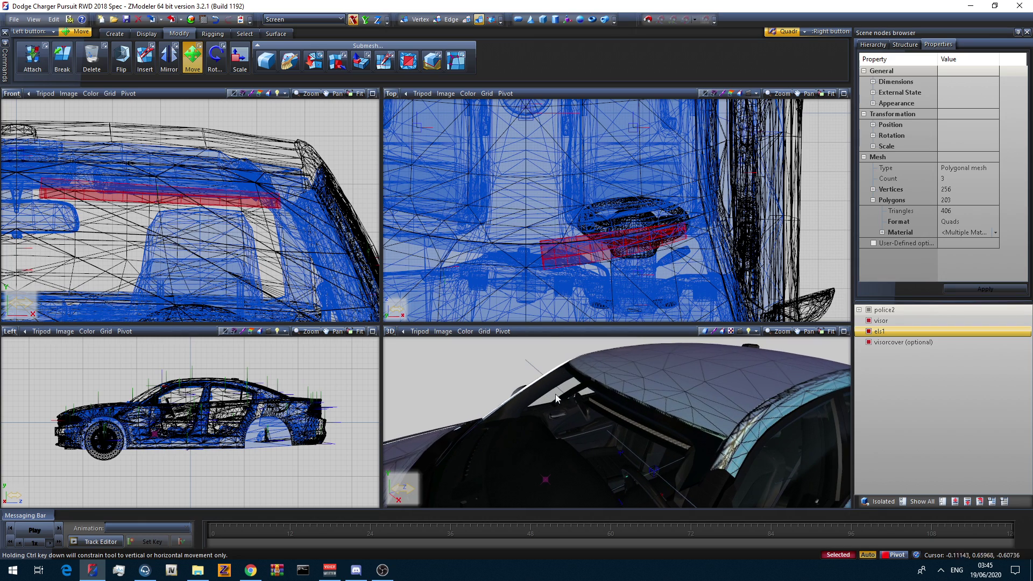
# Turn the visor bar slightly more in plan and move it about 0.018 forward to sit against the windscreen.
pyautogui.click(216, 58)
pyautogui.click(365, 21)
pyautogui.moveTo(721, 220); pyautogui.dragTo(721, 224)
pyautogui.click(192, 56)
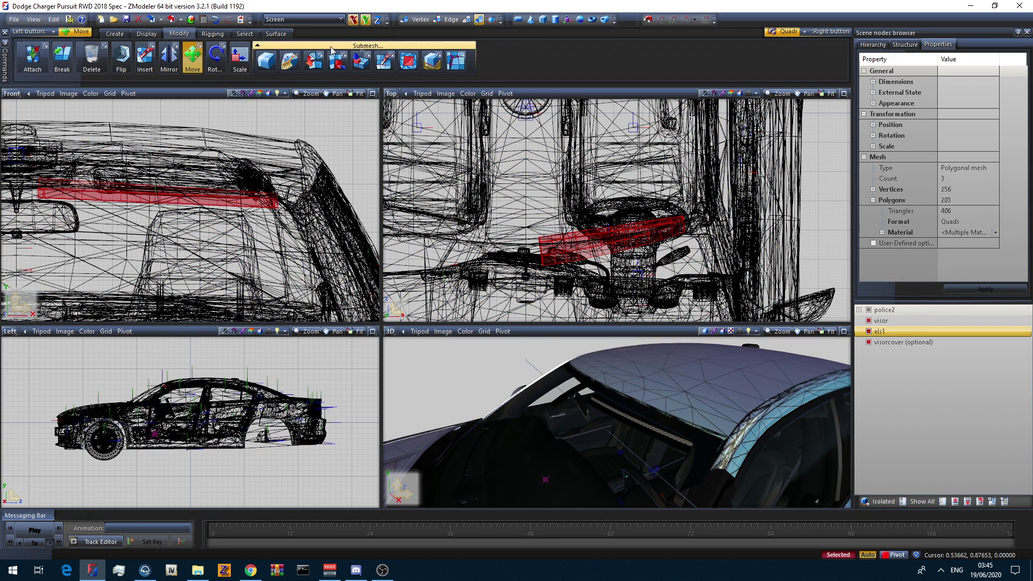
pyautogui.moveTo(660, 182); pyautogui.dragTo(660, 183)
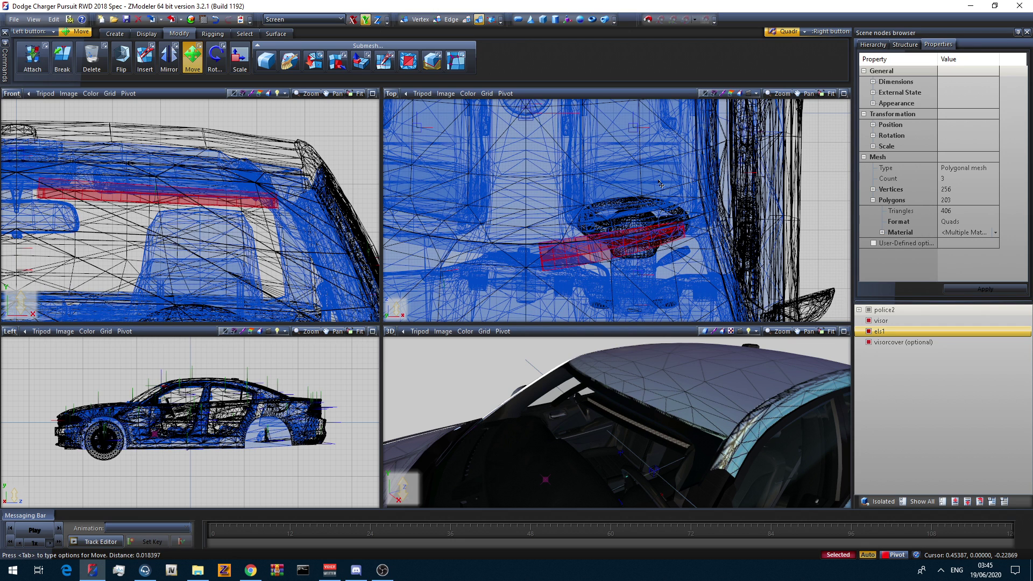
pyautogui.moveTo(685, 354); pyautogui.dragTo(720, 388, button='middle')
# Toggle police2's visibility to examine the angled visor bar with and without the car.
pyautogui.click(868, 310)
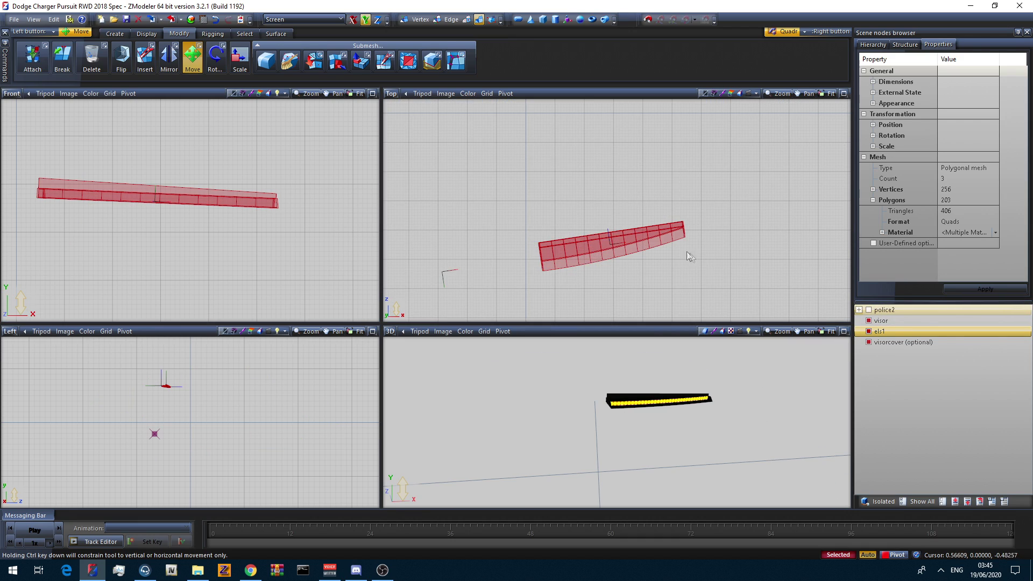
pyautogui.click(869, 310)
pyautogui.moveTo(711, 350); pyautogui.dragTo(764, 358, button='middle')
pyautogui.click(869, 310)
pyautogui.scroll(-3, 697, 251)
pyautogui.rightClick(618, 214)
pyautogui.moveTo(461, 160); pyautogui.dragTo(611, 236, button='right')
pyautogui.moveTo(613, 237); pyautogui.dragTo(702, 304)
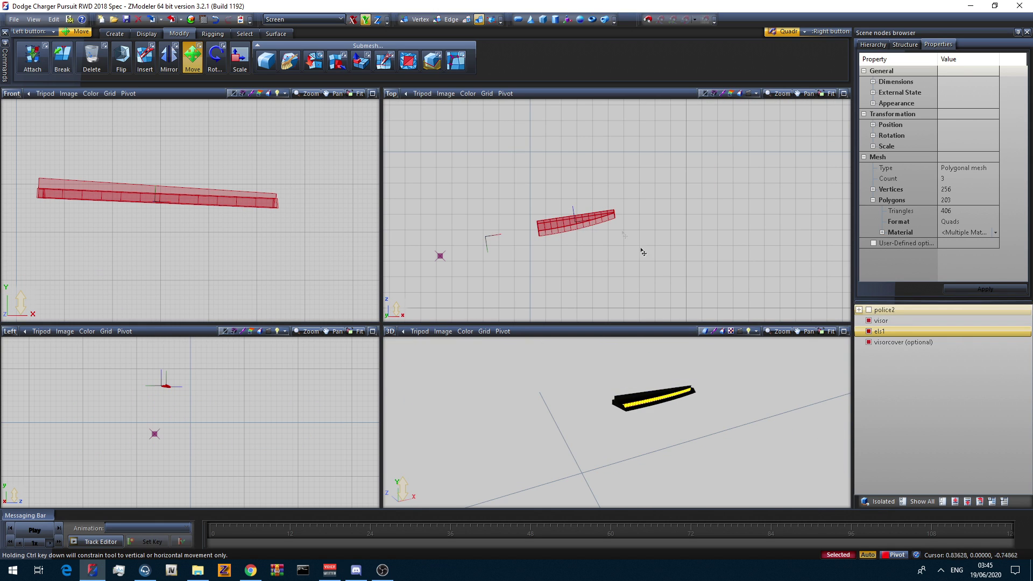
# Try to mirror the selected visor bar parts across the car's width and undo the mirroring.
pyautogui.click(127, 34)
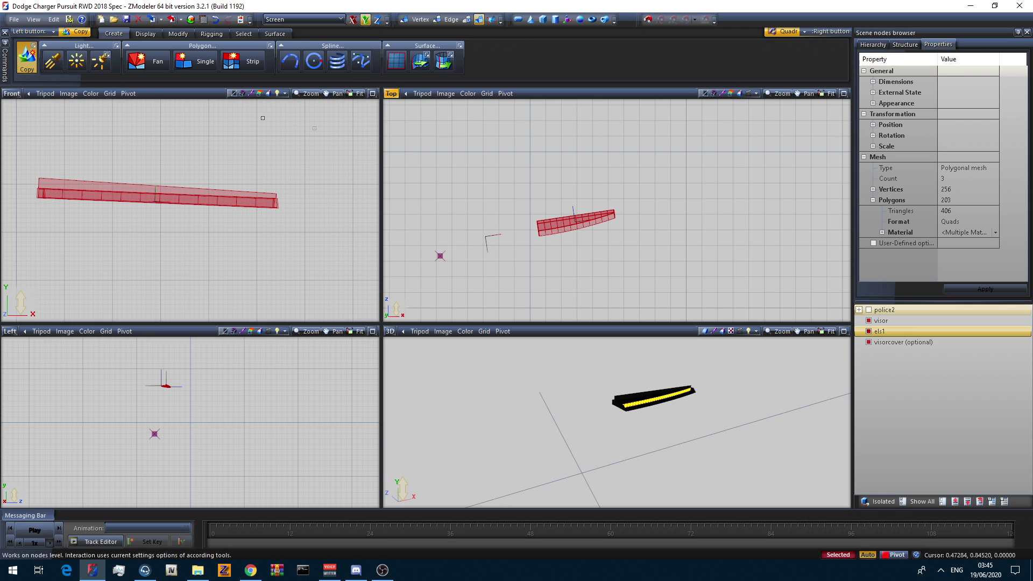
pyautogui.click(178, 34)
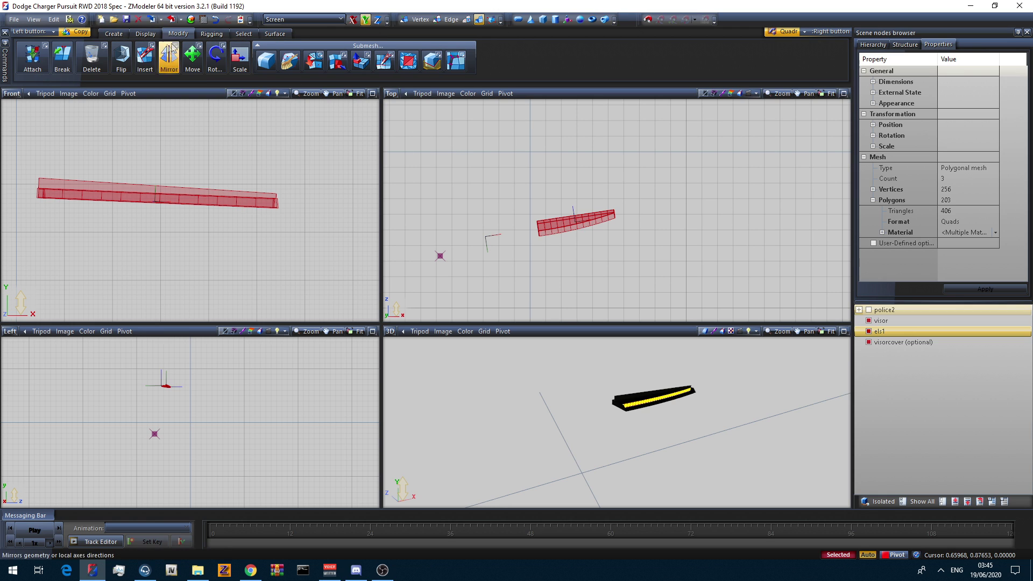
pyautogui.click(130, 64)
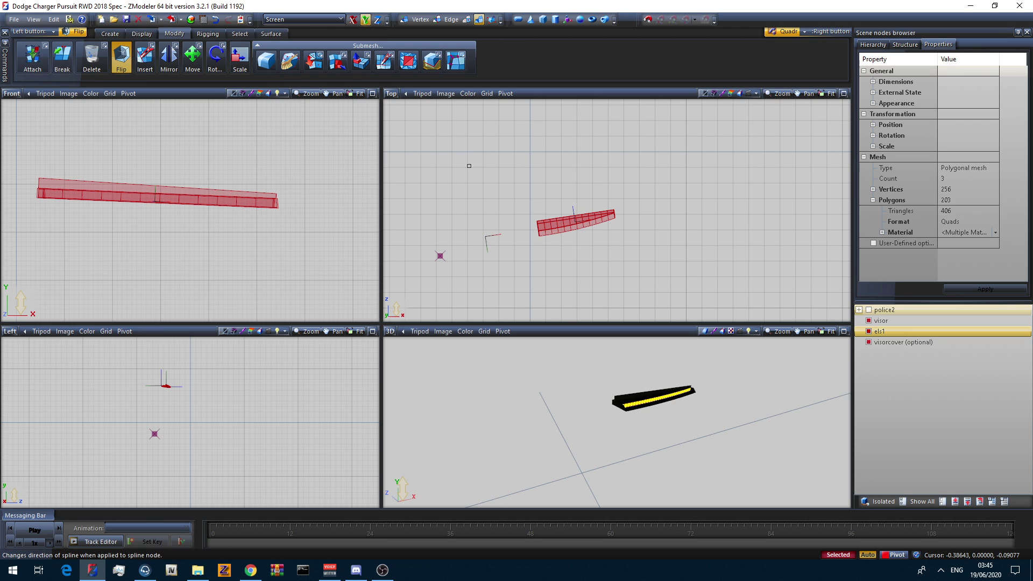
pyautogui.click(170, 63)
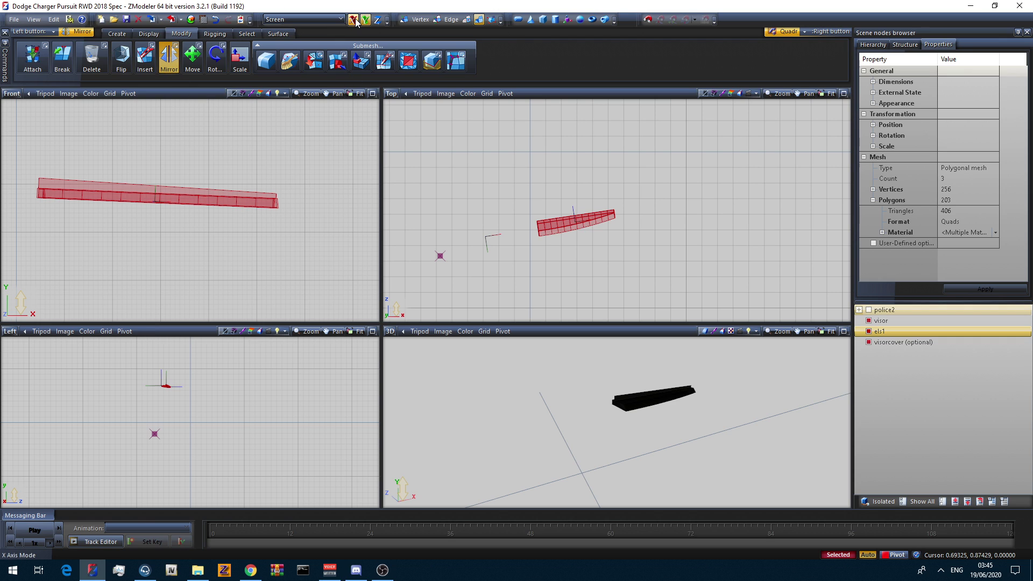
pyautogui.click(307, 399)
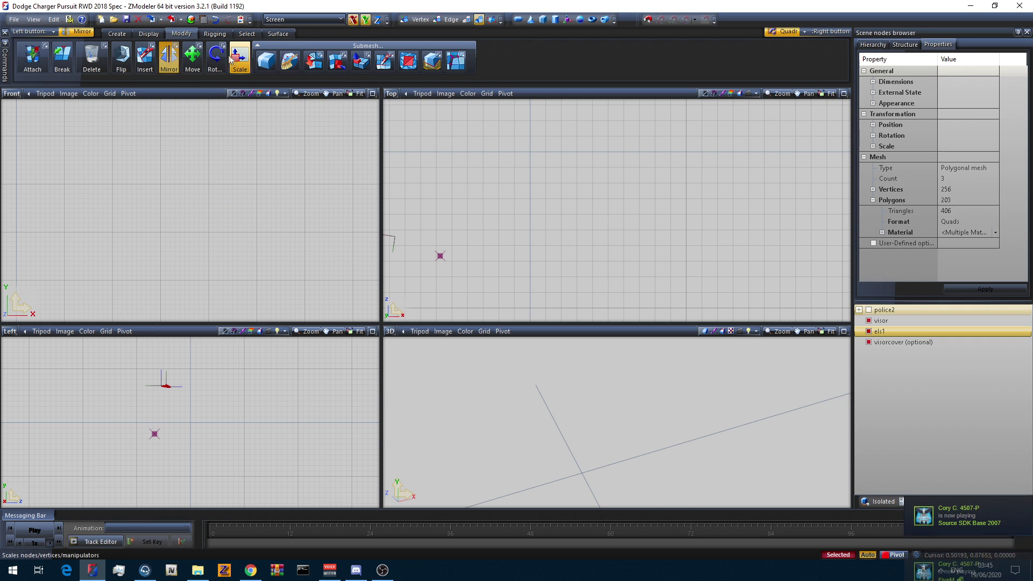
pyautogui.click(217, 20)
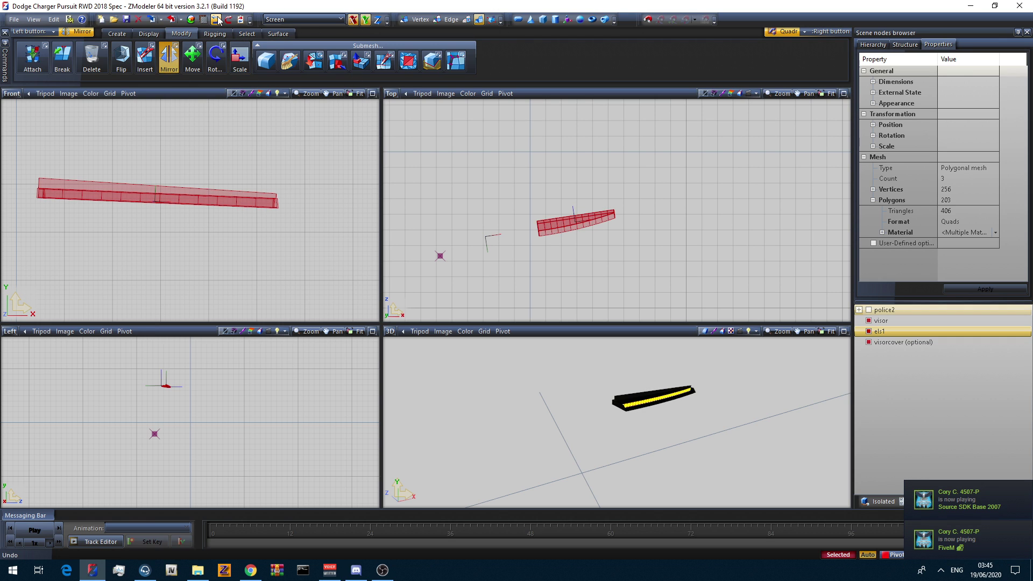
pyautogui.click(216, 19)
# Check the visor bar in the windscreen and hide police2 to isolate the bar.
pyautogui.moveTo(603, 409)
pyautogui.mouseDown(button='middle')
pyautogui.moveTo(569, 399)
pyautogui.moveTo(609, 402)
pyautogui.moveTo(577, 406)
pyautogui.moveTo(589, 406)
pyautogui.mouseUp(button='middle')
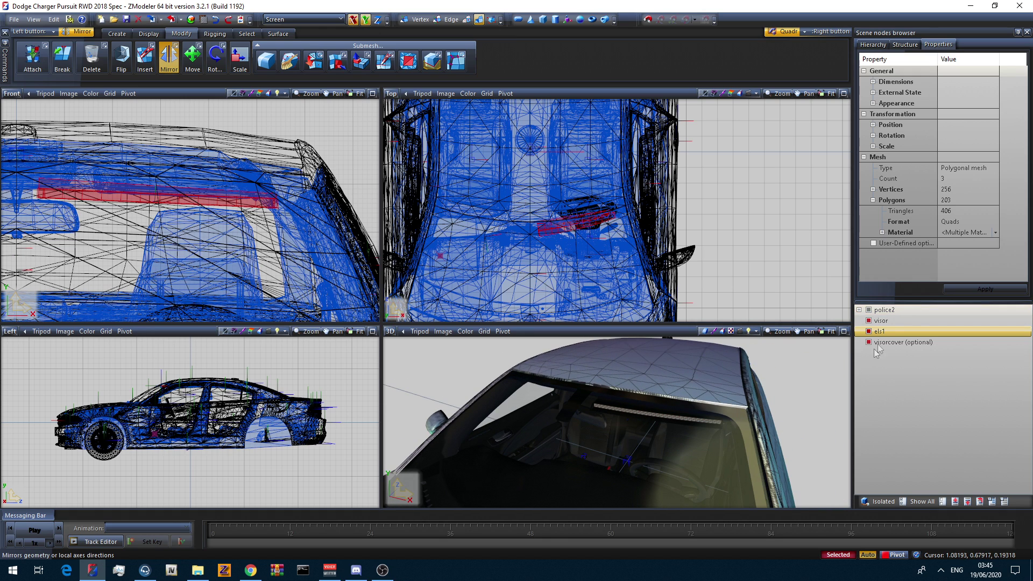
pyautogui.click(868, 310)
pyautogui.moveTo(687, 256); pyautogui.dragTo(611, 258, button='right')
pyautogui.moveTo(617, 262); pyautogui.dragTo(724, 316)
pyautogui.moveTo(646, 273); pyautogui.dragTo(733, 321)
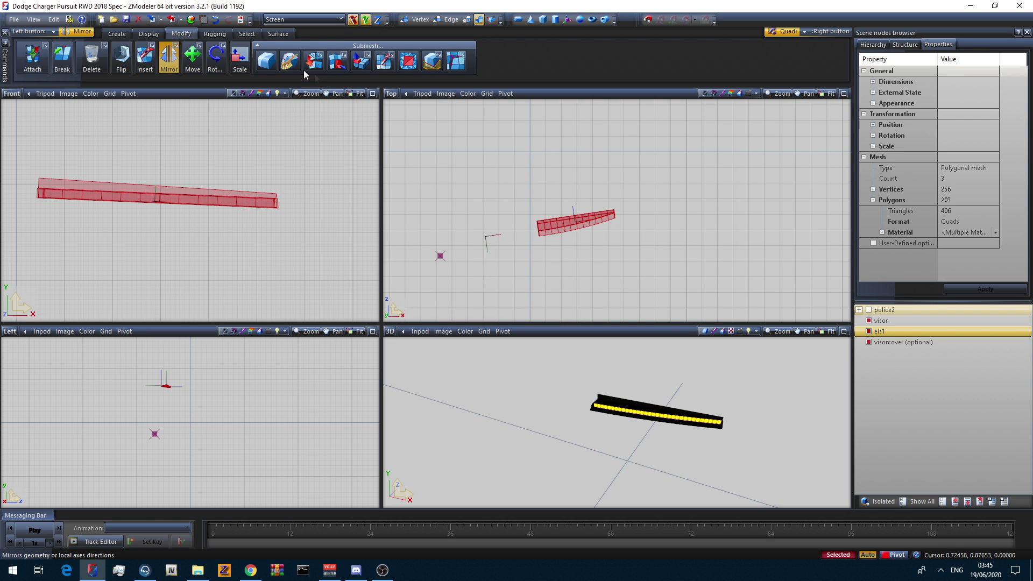
# Reset the selected visor bar parts' local axes to the parent and centre the axes on the objects.
pyautogui.click(249, 36)
pyautogui.moveTo(466, 123); pyautogui.dragTo(703, 317)
pyautogui.click(181, 35)
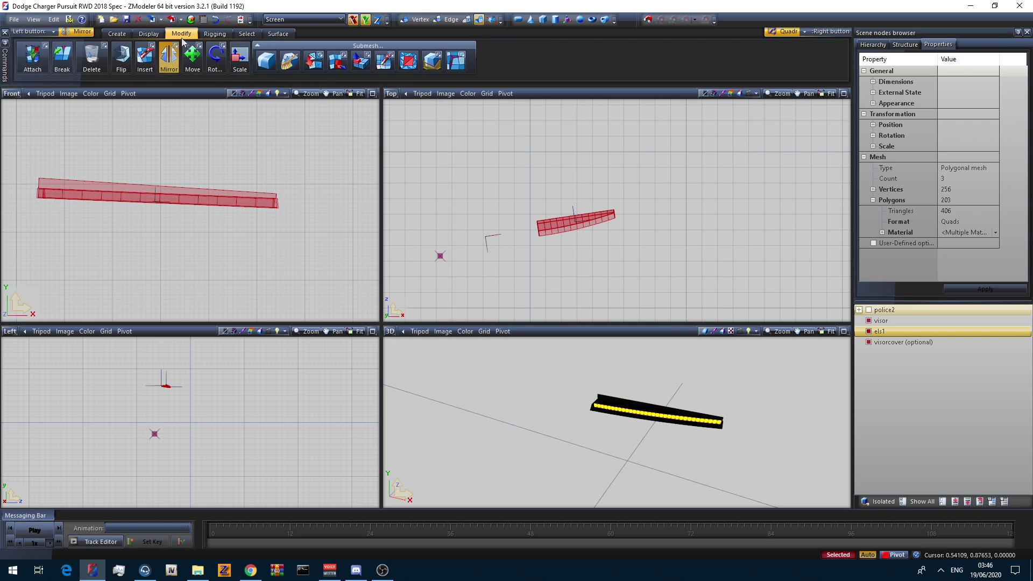
pyautogui.click(148, 35)
pyautogui.click(256, 63)
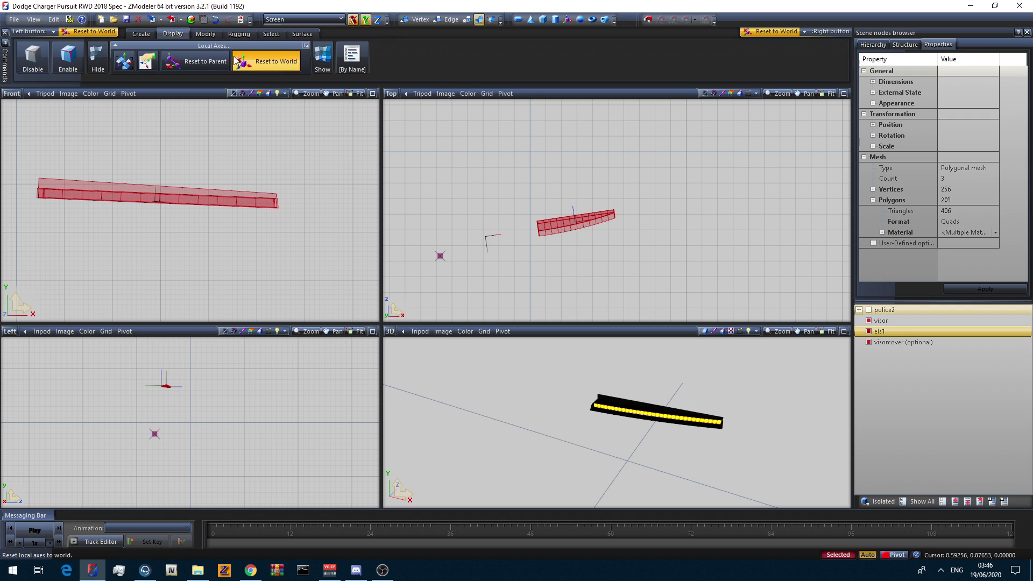
pyautogui.click(194, 61)
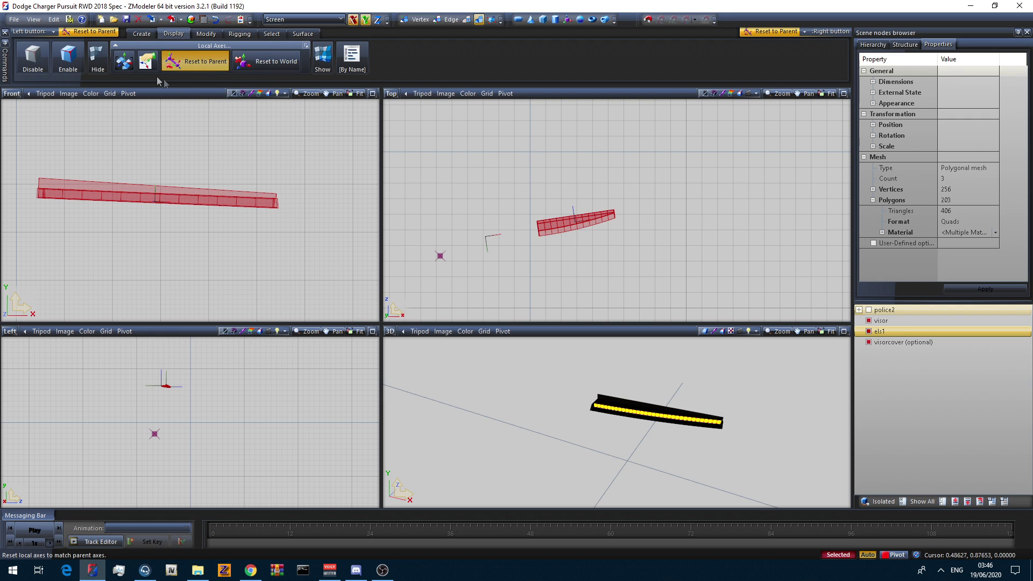
pyautogui.click(129, 65)
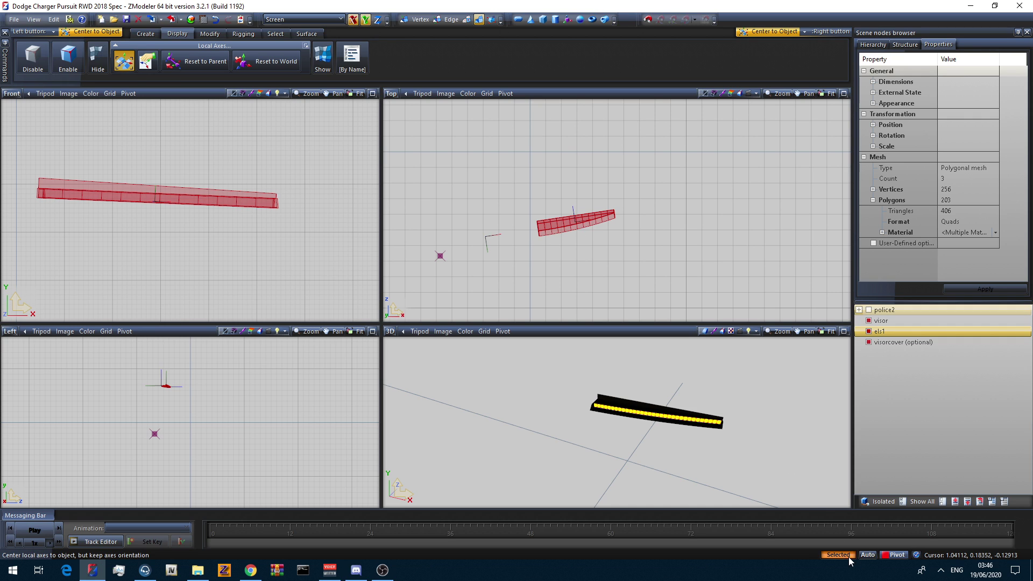
pyautogui.click(354, 107)
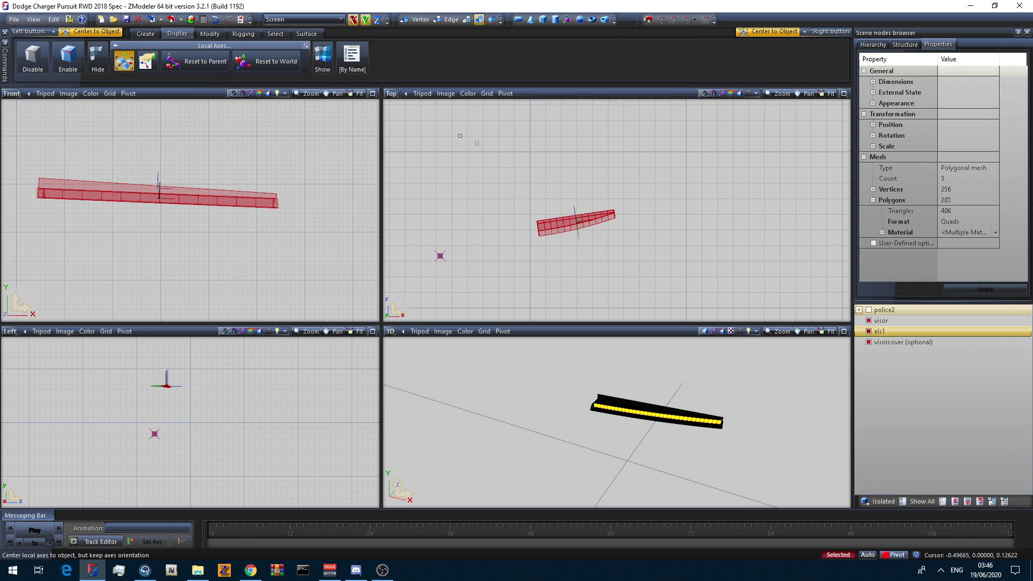
pyautogui.click(249, 70)
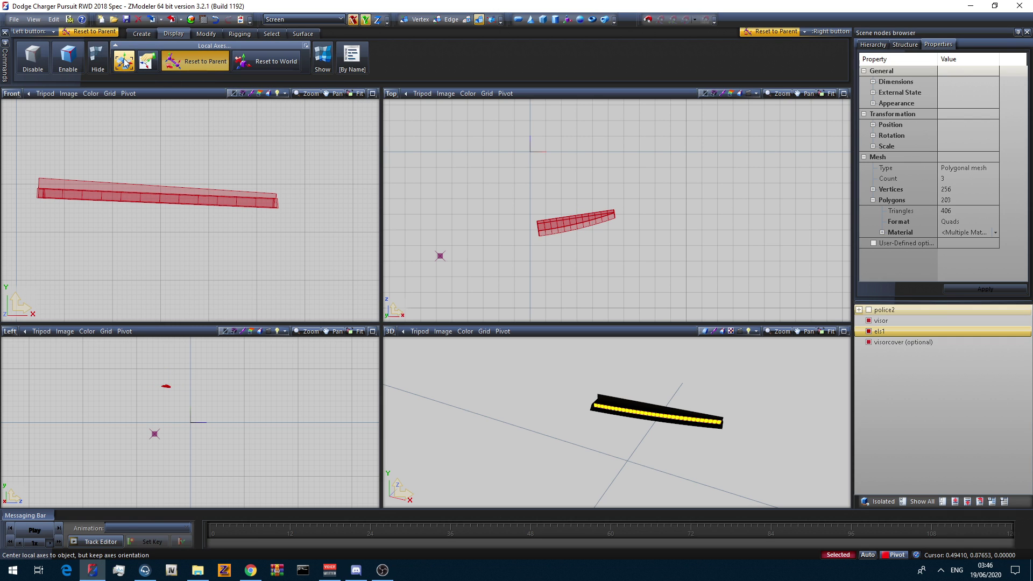
pyautogui.click(520, 165)
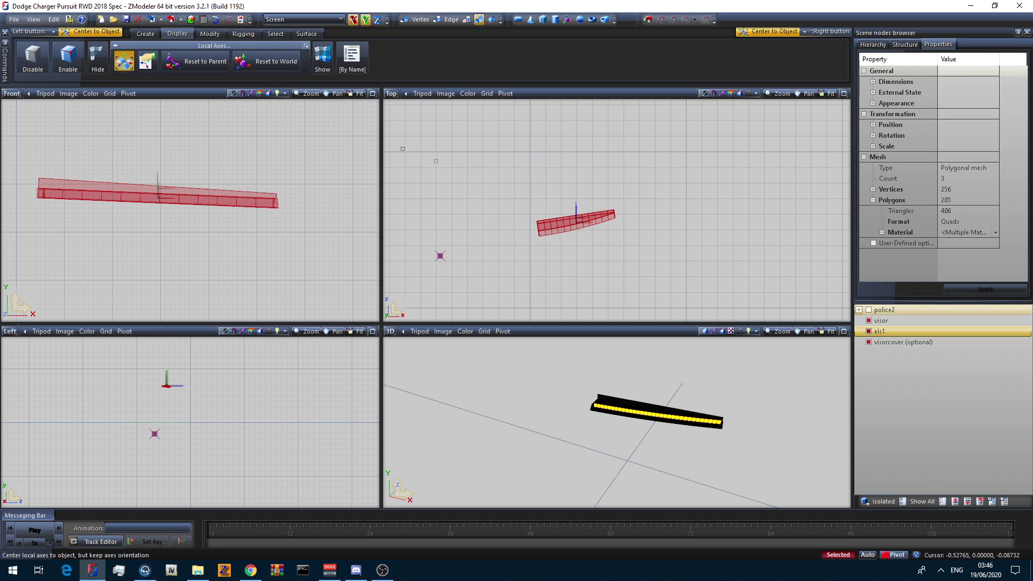
# Copy the selected visor, els1 and visorcover (optional) parts in place.
pyautogui.click(144, 34)
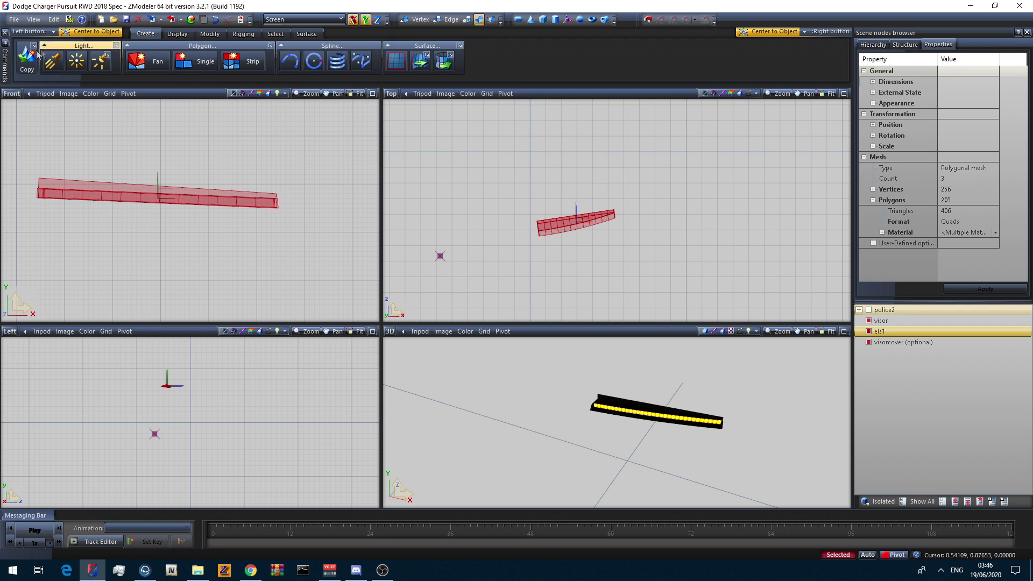
pyautogui.click(27, 57)
pyautogui.click(453, 174)
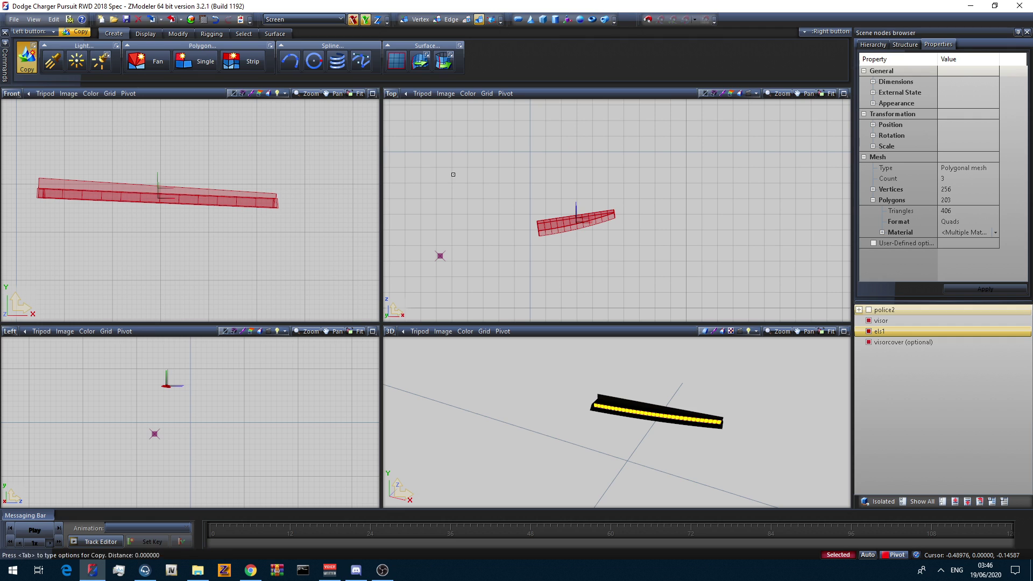
pyautogui.moveTo(904, 373); pyautogui.dragTo(905, 357)
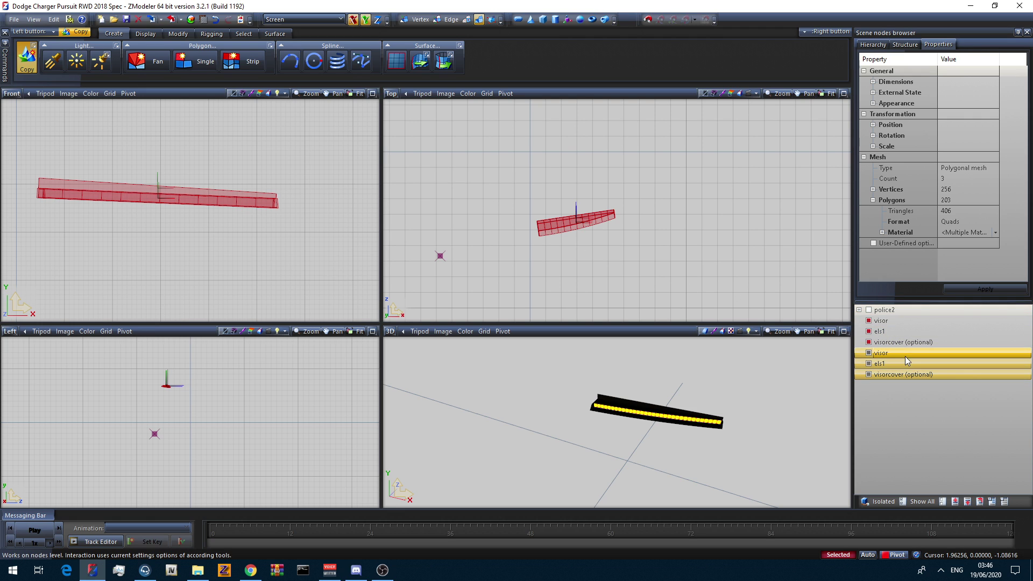
# Mirror the selected set of visor bar parts horizontally about the current pivot, including both geometry and axes.
pyautogui.click(893, 322)
pyautogui.click(176, 34)
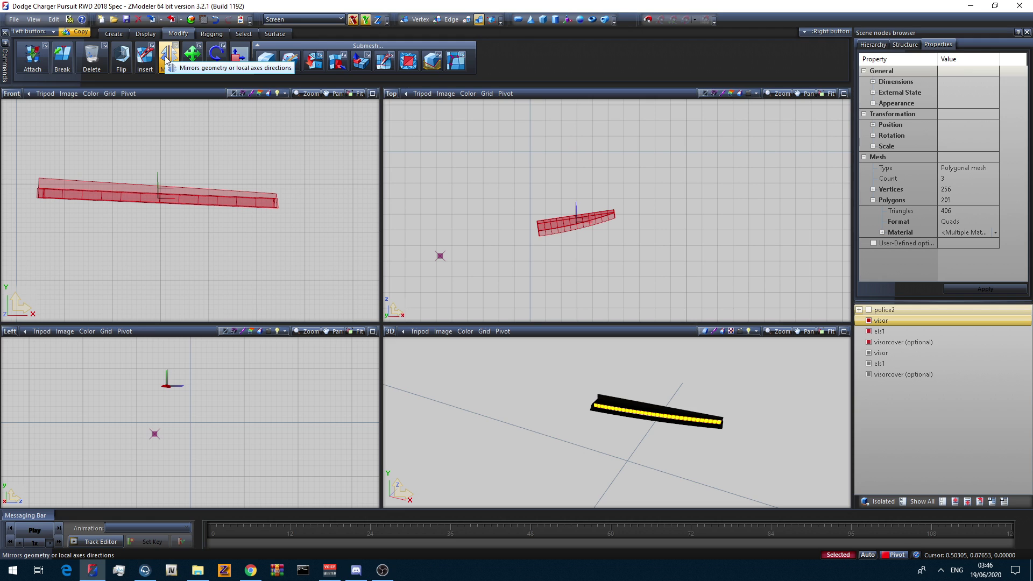
pyautogui.click(169, 57)
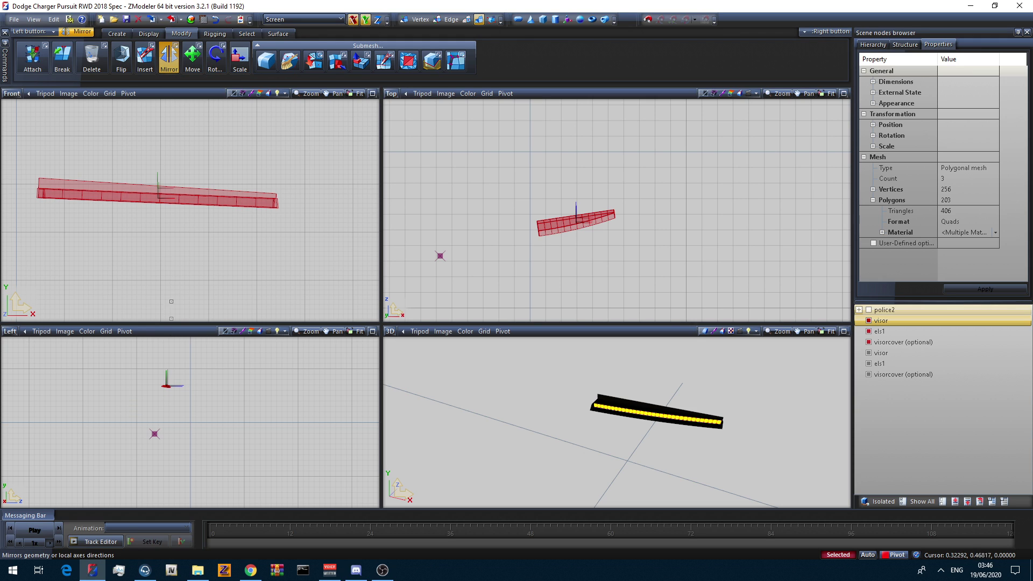
pyautogui.click(175, 47)
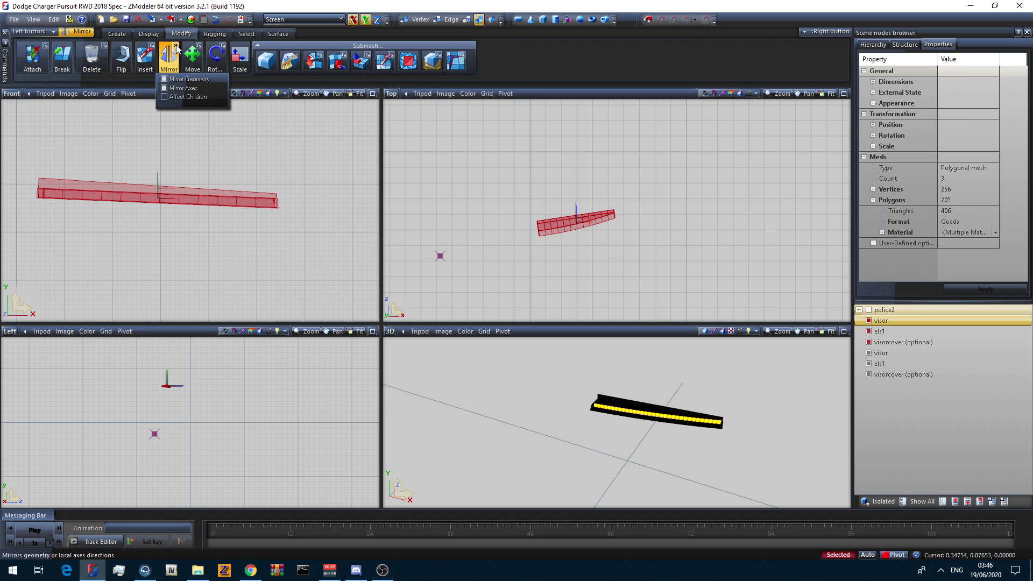
pyautogui.click(262, 399)
pyautogui.moveTo(567, 197); pyautogui.dragTo(704, 185, button='middle')
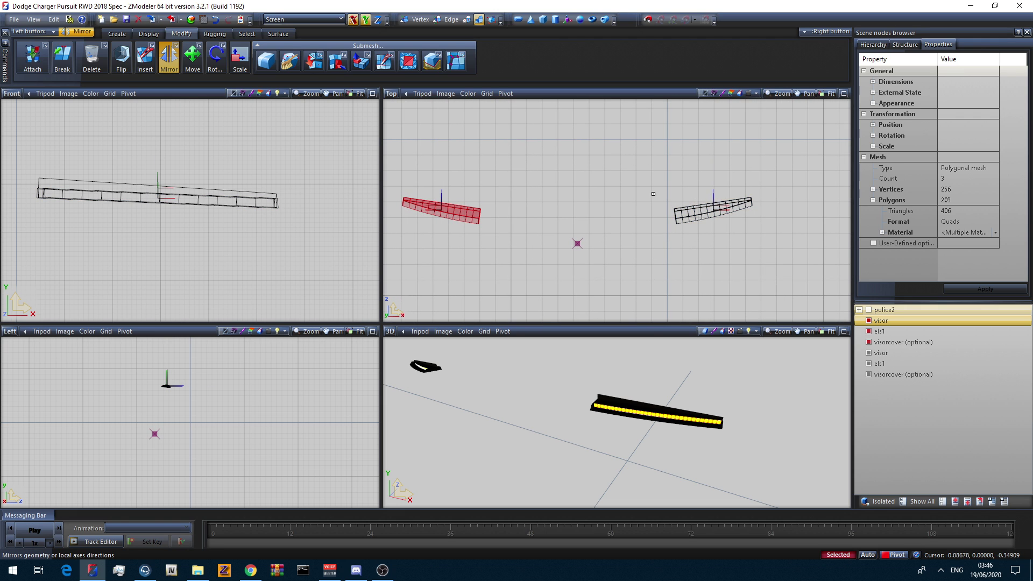
# Try to move the off-centre mirroring pivot in plan and save the scene.
pyautogui.scroll(-4, 654, 193)
pyautogui.scroll(2, 646, 199)
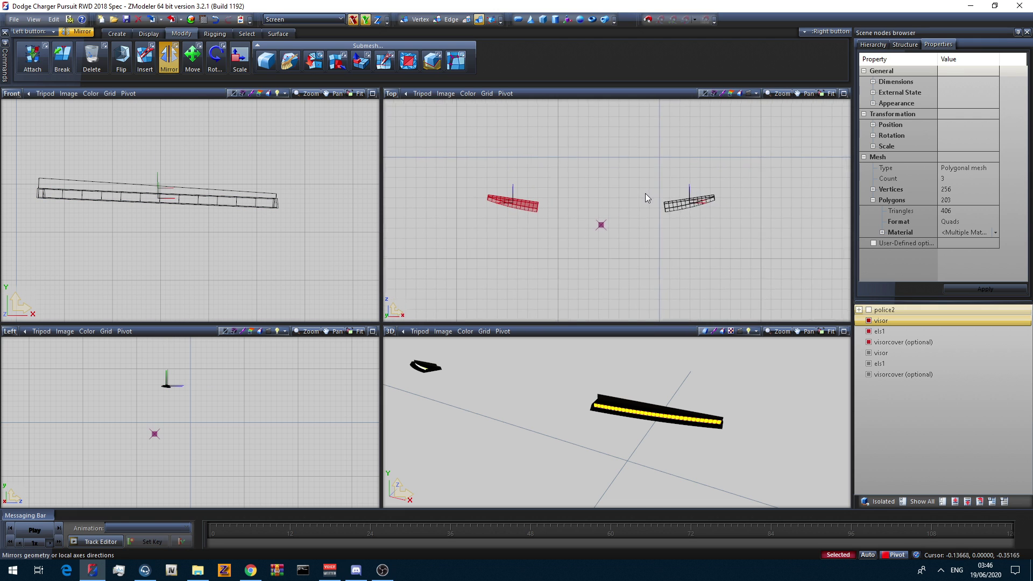
pyautogui.scroll(1, 646, 215)
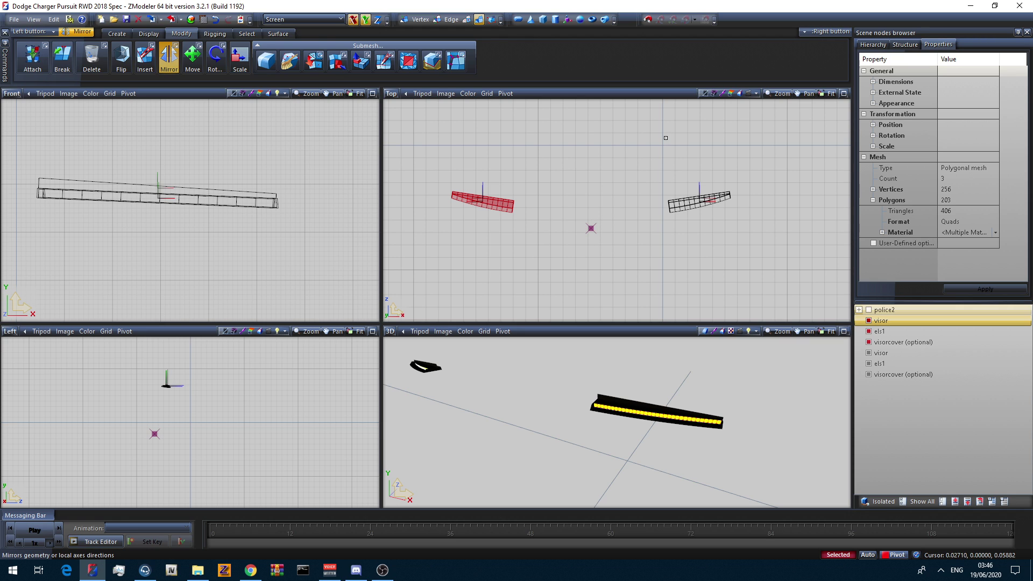
pyautogui.press('m')
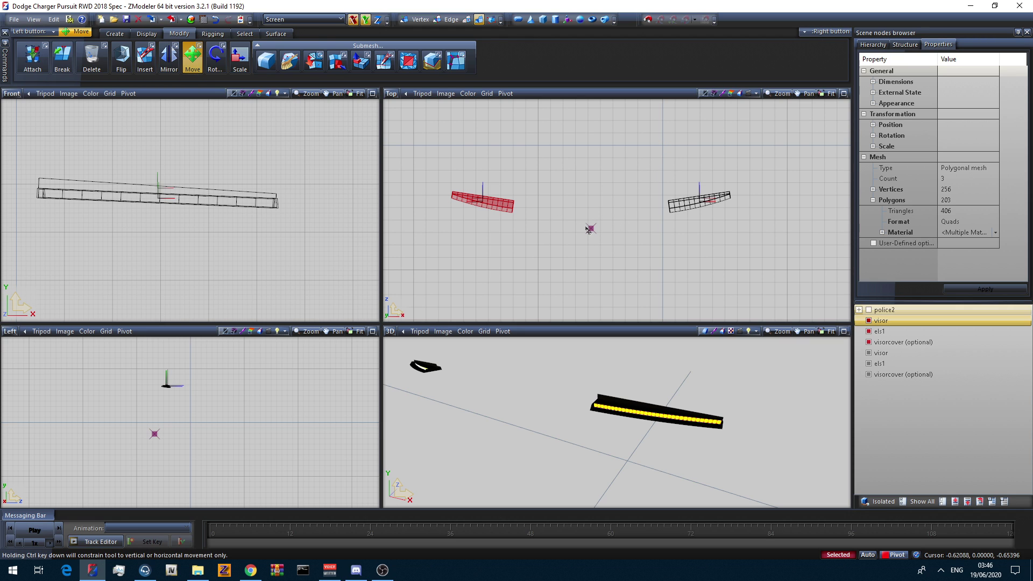
pyautogui.moveTo(592, 231)
pyautogui.mouseDown()
pyautogui.moveTo(623, 223)
pyautogui.moveTo(664, 147)
pyautogui.moveTo(607, 202)
pyautogui.mouseUp()
pyautogui.click(127, 21)
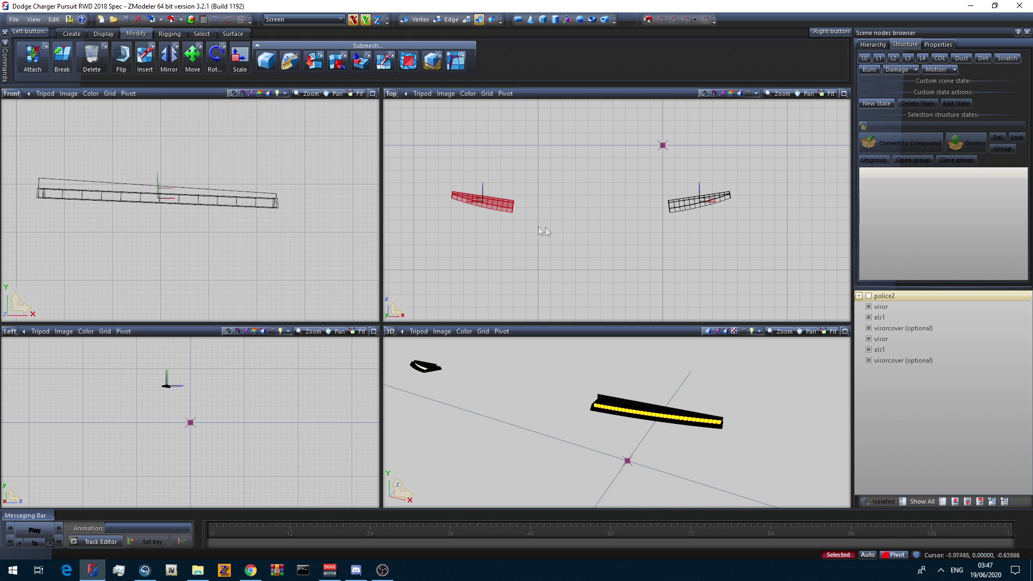
# Delete the misplaced mirrored set of visor, els1 and visorcover (optional) parts.
pyautogui.click(885, 360)
pyautogui.keyDown('shift'); pyautogui.click(884, 341); pyautogui.keyUp('shift')
pyautogui.rightClick(885, 340)
pyautogui.moveTo(918, 365)
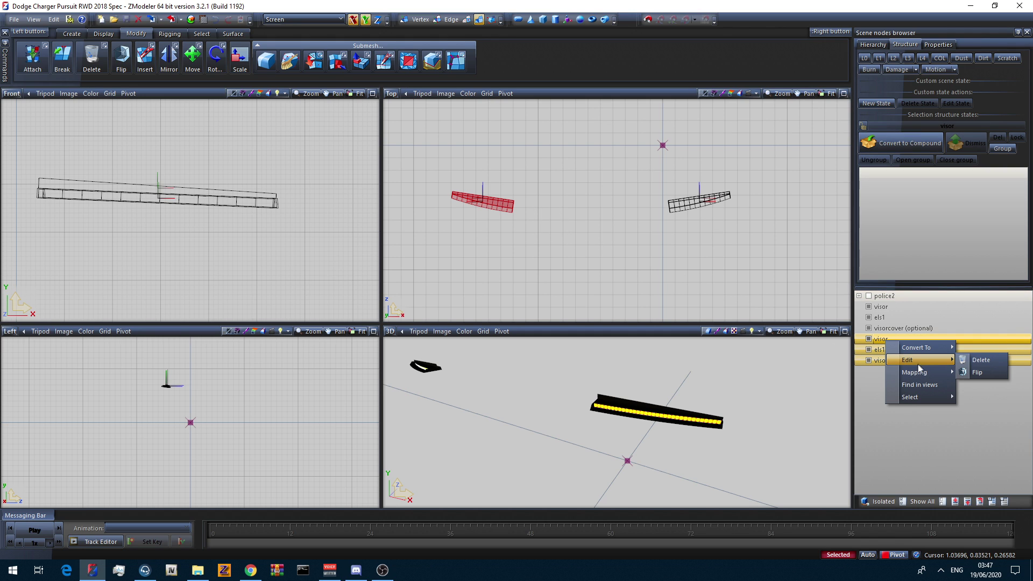
pyautogui.click(979, 360)
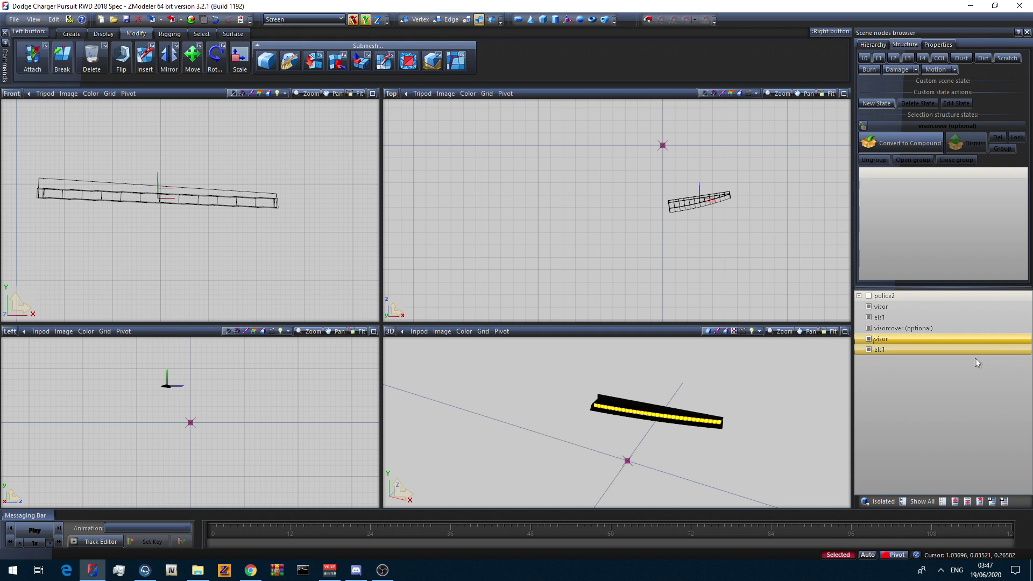
# Select all the remaining visor bar parts with a rectangular selection and copy them in place.
pyautogui.click(202, 34)
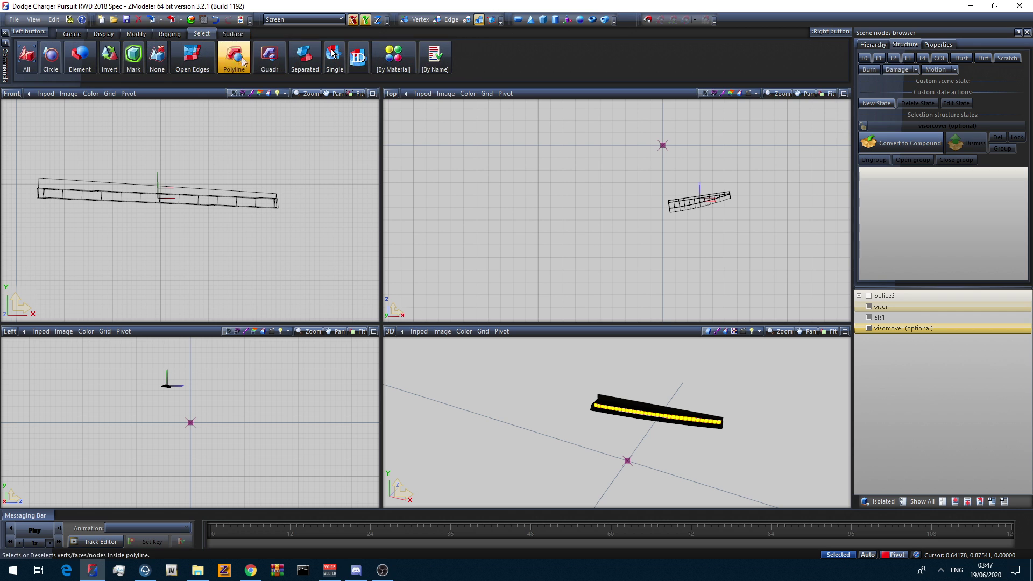
pyautogui.click(269, 57)
pyautogui.moveTo(613, 174); pyautogui.dragTo(783, 241)
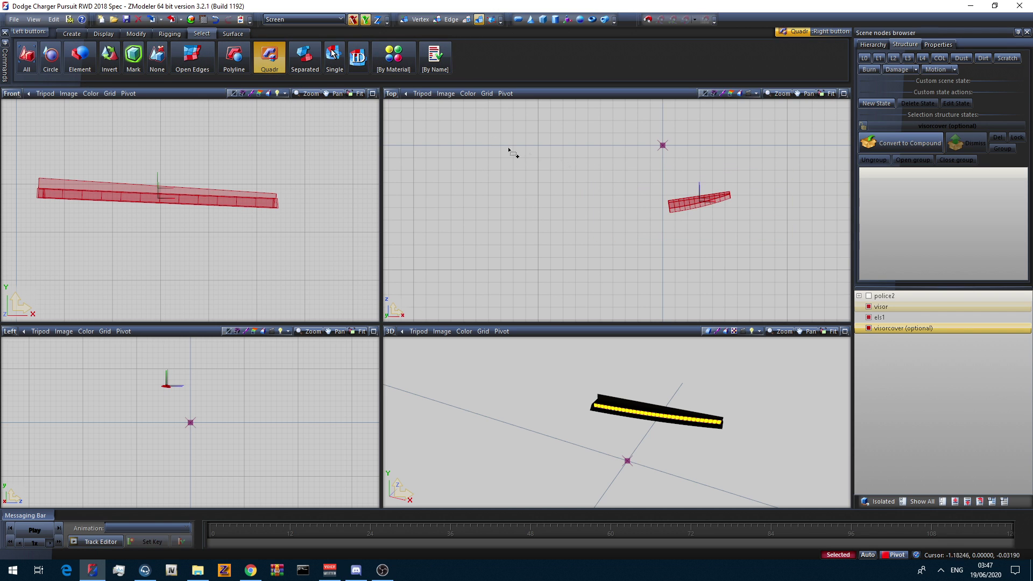
pyautogui.click(75, 34)
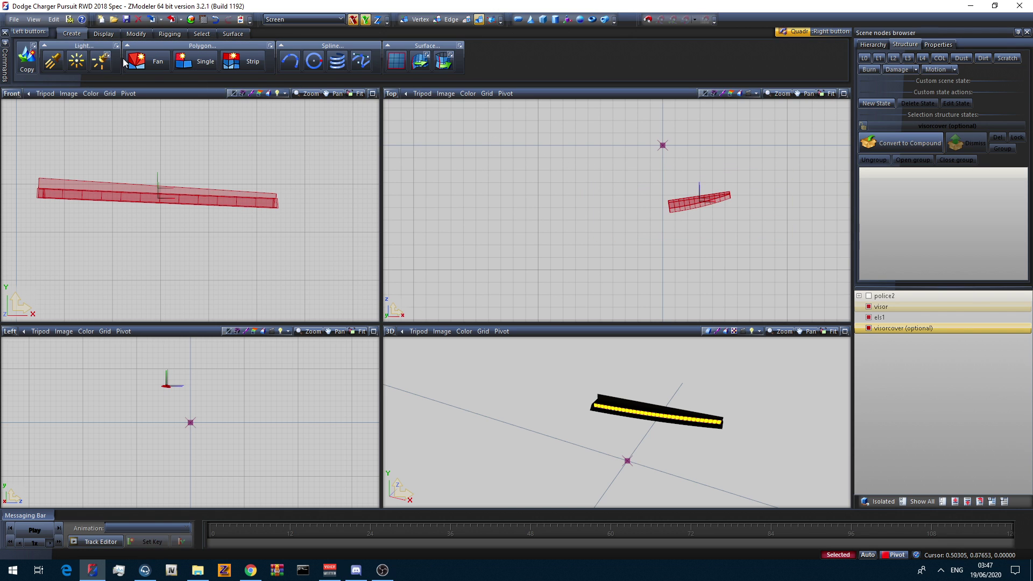
pyautogui.click(27, 57)
pyautogui.click(298, 157)
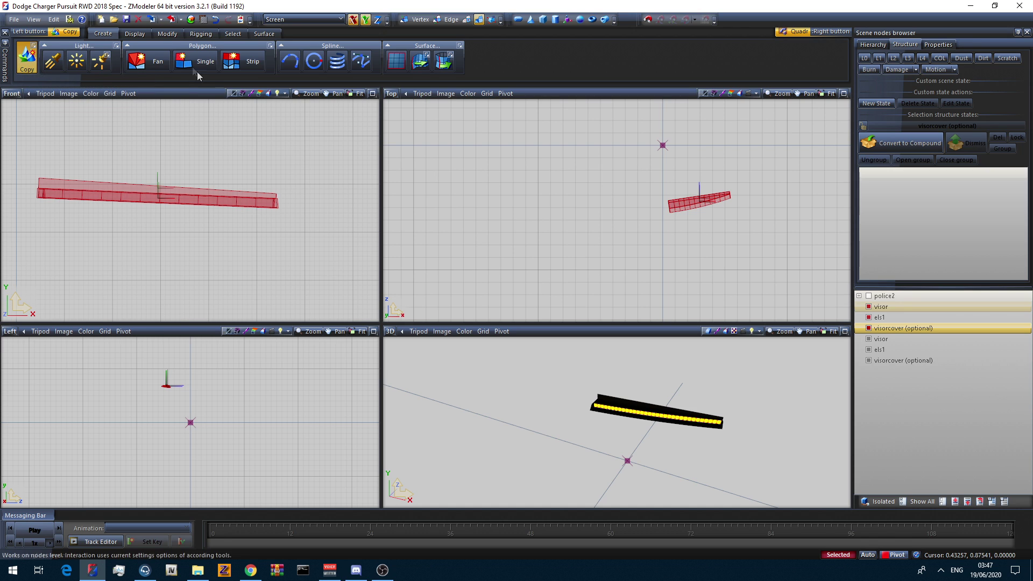
# Mirror the selected visor bar parts across the car's centreline about the pivot at the origin.
pyautogui.click(167, 33)
pyautogui.click(168, 57)
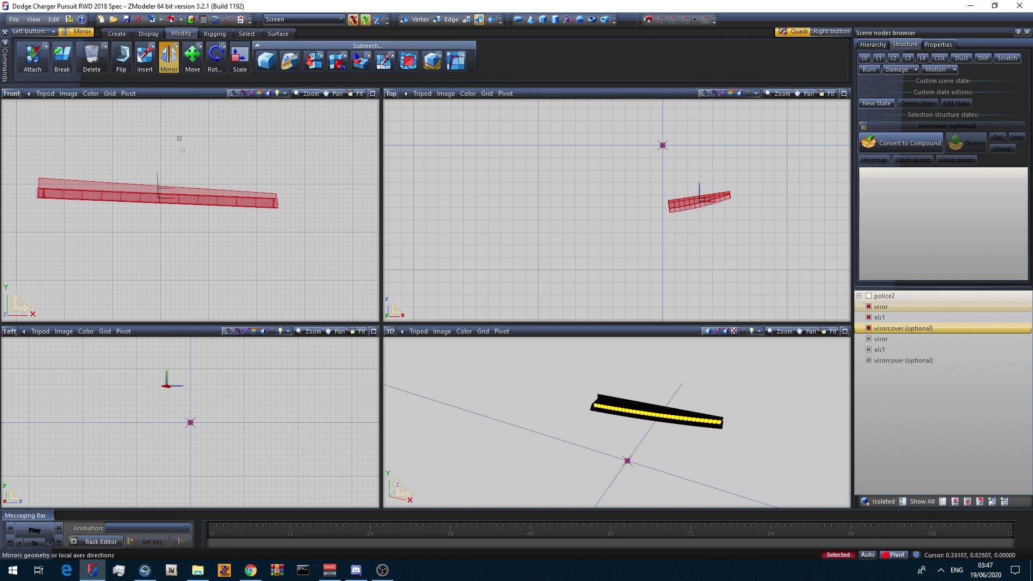
pyautogui.click(217, 362)
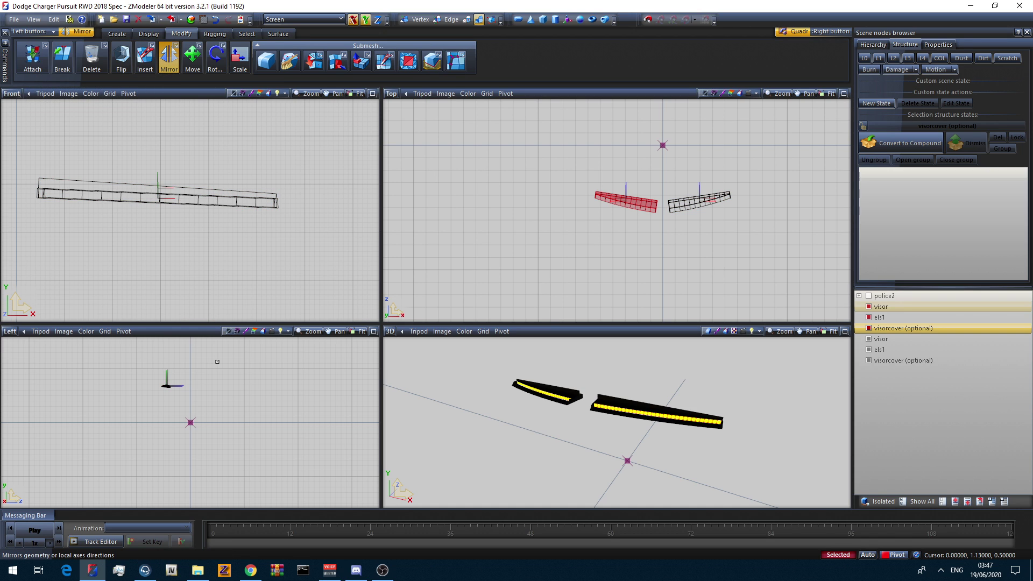
# Reset the mirrored visor bar parts' local axes to world and parent, and centre the axes on the objects.
pyautogui.click(149, 33)
pyautogui.click(266, 61)
pyautogui.click(282, 131)
pyautogui.click(195, 61)
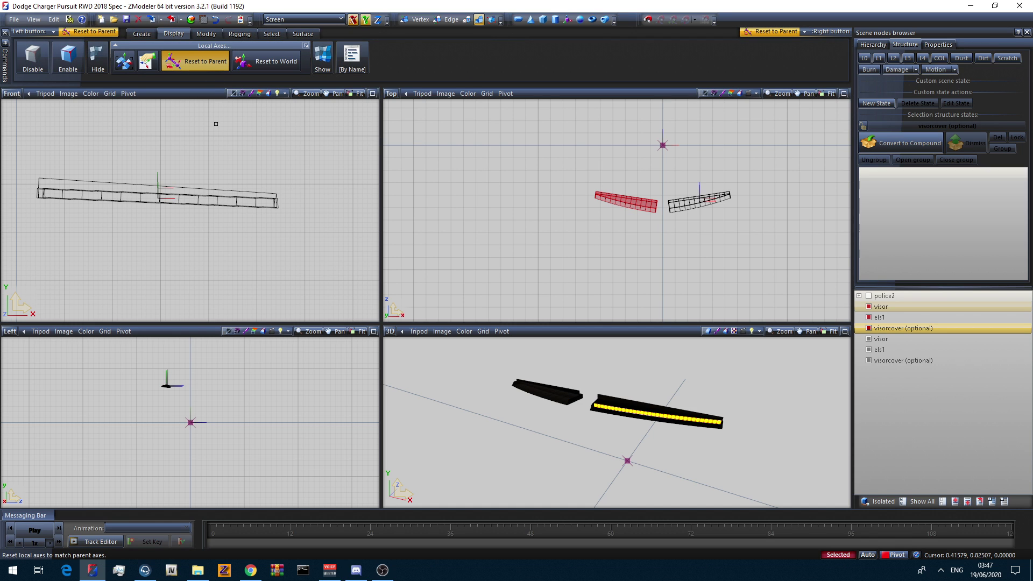
pyautogui.click(123, 61)
pyautogui.click(143, 96)
# Recalculate the mirrored visor bar's normals and inspect its shading from the opposite side.
pyautogui.click(311, 34)
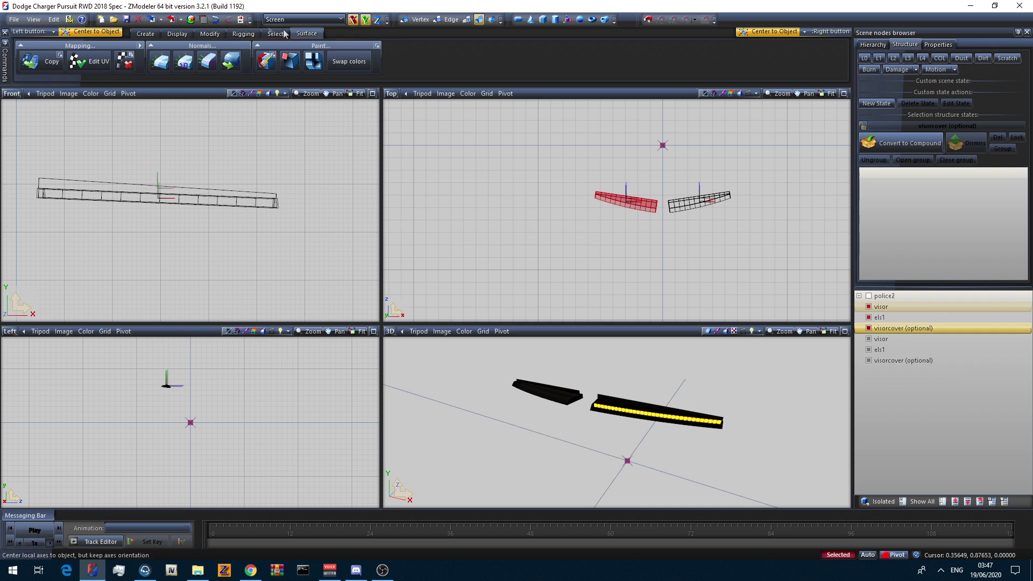
pyautogui.click(162, 67)
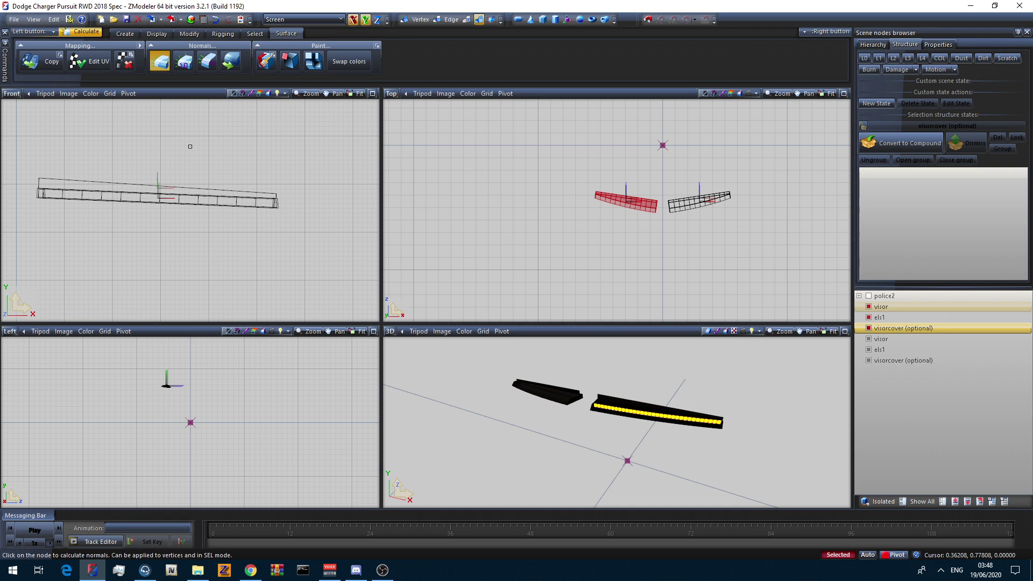
pyautogui.click(190, 147)
pyautogui.moveTo(528, 397); pyautogui.dragTo(560, 357, button='middle')
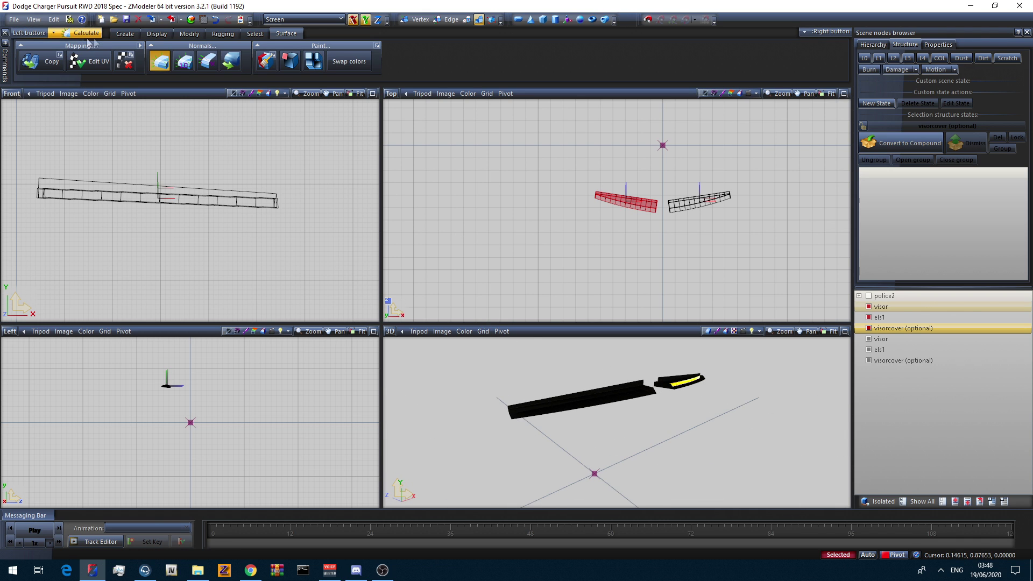
# Reset the mirrored parts' local axes to world, centre them on the objects again and repeat the normals calculation.
pyautogui.click(156, 33)
pyautogui.click(266, 61)
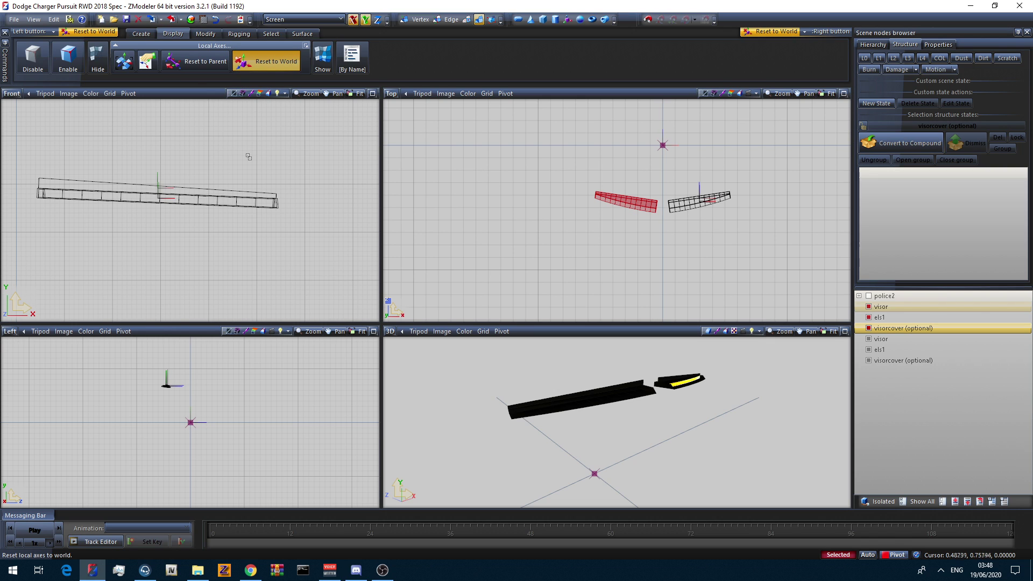
pyautogui.click(124, 61)
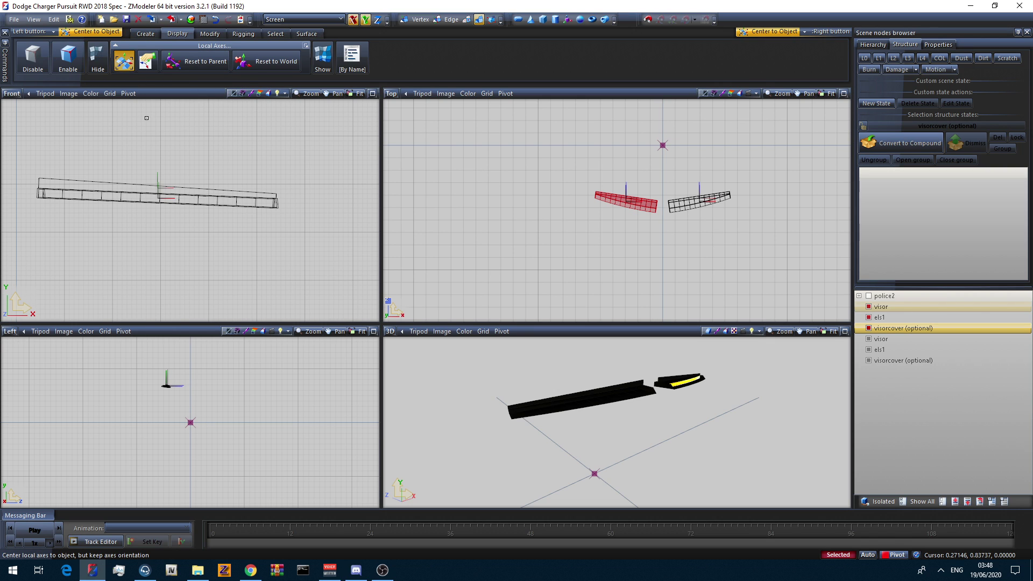
pyautogui.click(307, 33)
pyautogui.click(159, 61)
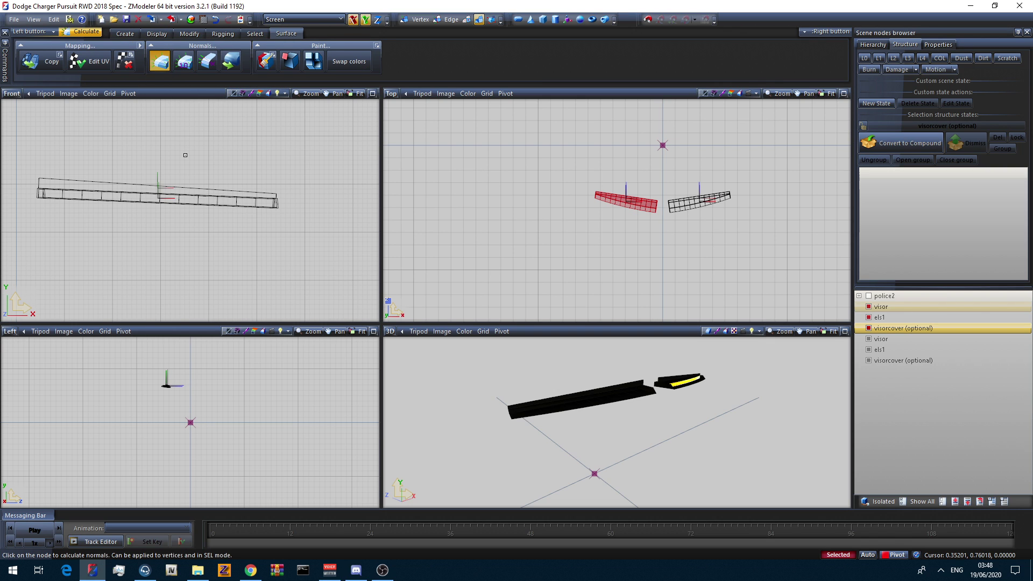
# Flip the polygons of the mirrored visor bar parts so their light faces point outward.
pyautogui.click(189, 34)
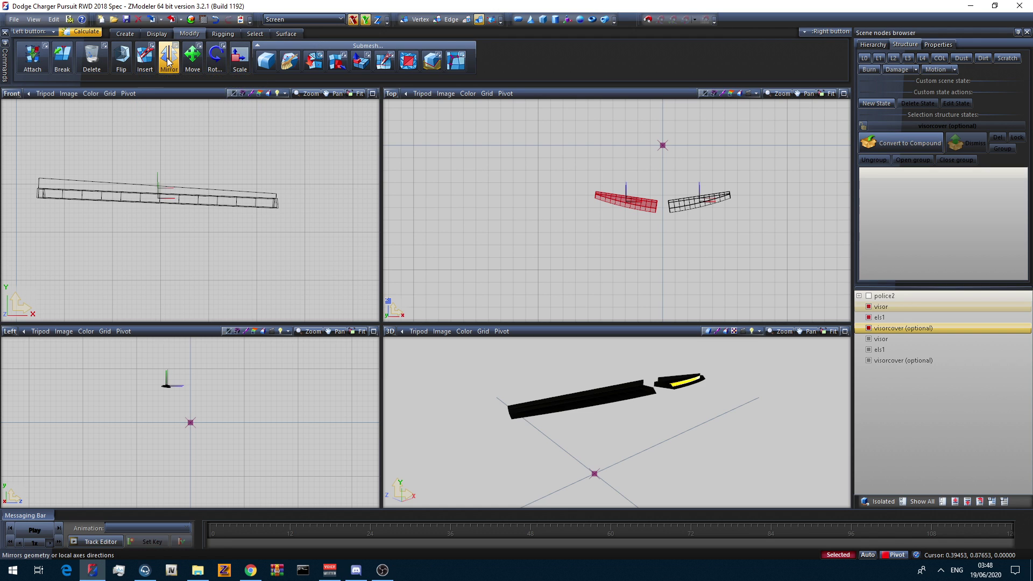
pyautogui.click(169, 59)
pyautogui.click(123, 64)
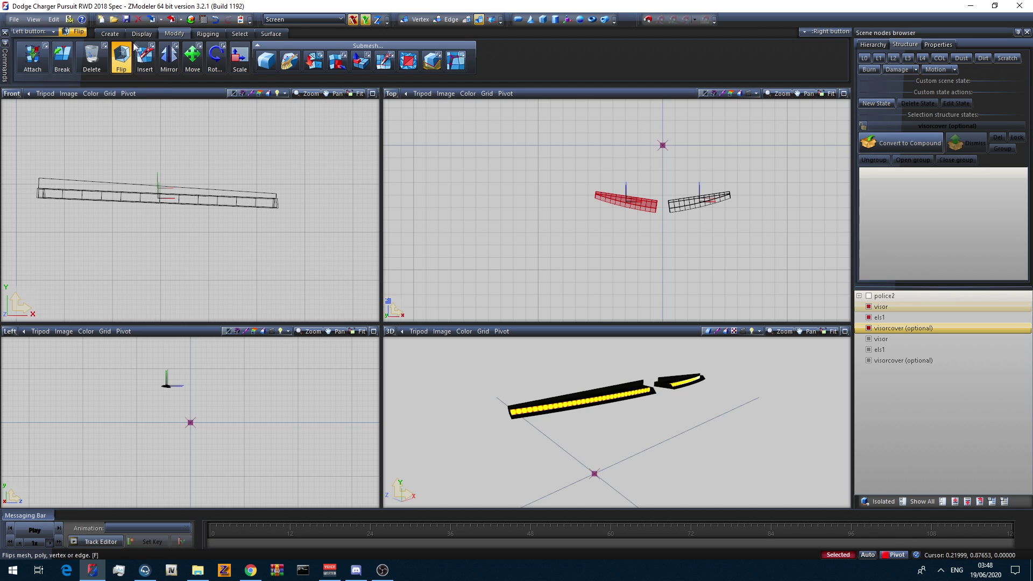
# Reset the mirrored visor bar parts' local axes to parent, centre them on the objects and recalculate the normals.
pyautogui.click(173, 33)
pyautogui.click(266, 61)
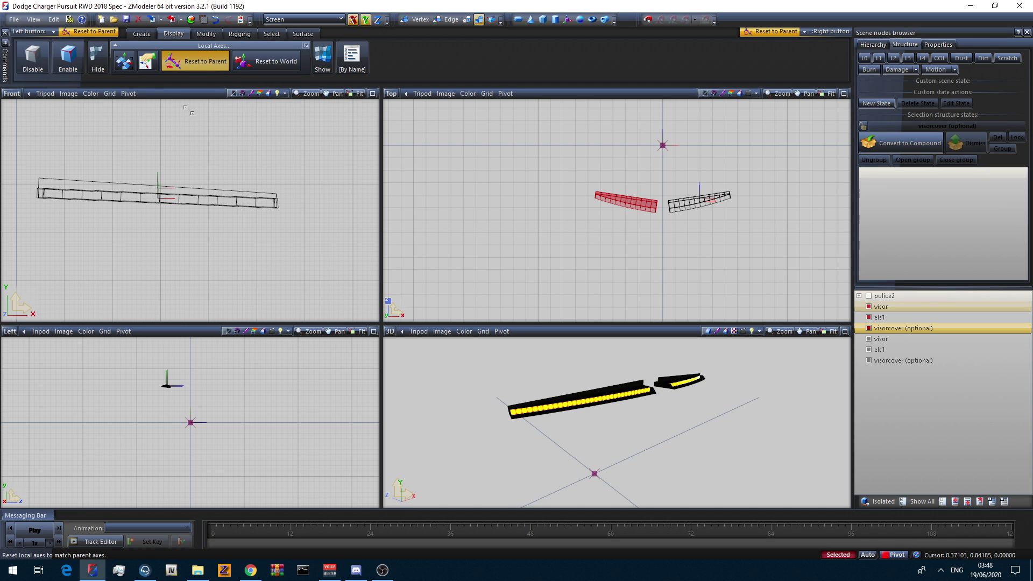
pyautogui.click(123, 61)
pyautogui.click(307, 33)
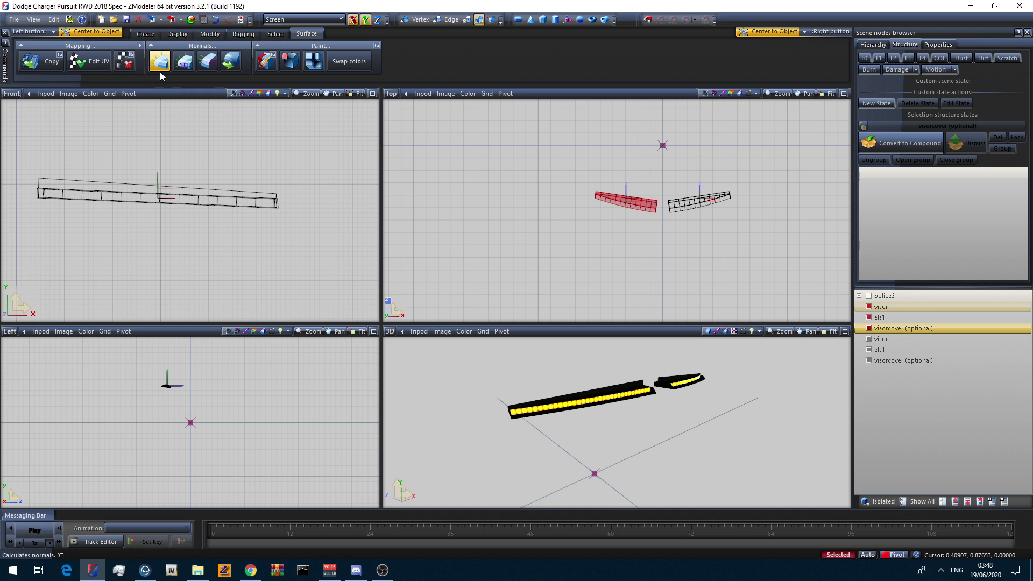
pyautogui.click(159, 62)
pyautogui.moveTo(546, 372)
pyautogui.mouseDown(button='middle')
pyautogui.moveTo(513, 377)
pyautogui.moveTo(531, 370)
pyautogui.mouseUp(button='middle')
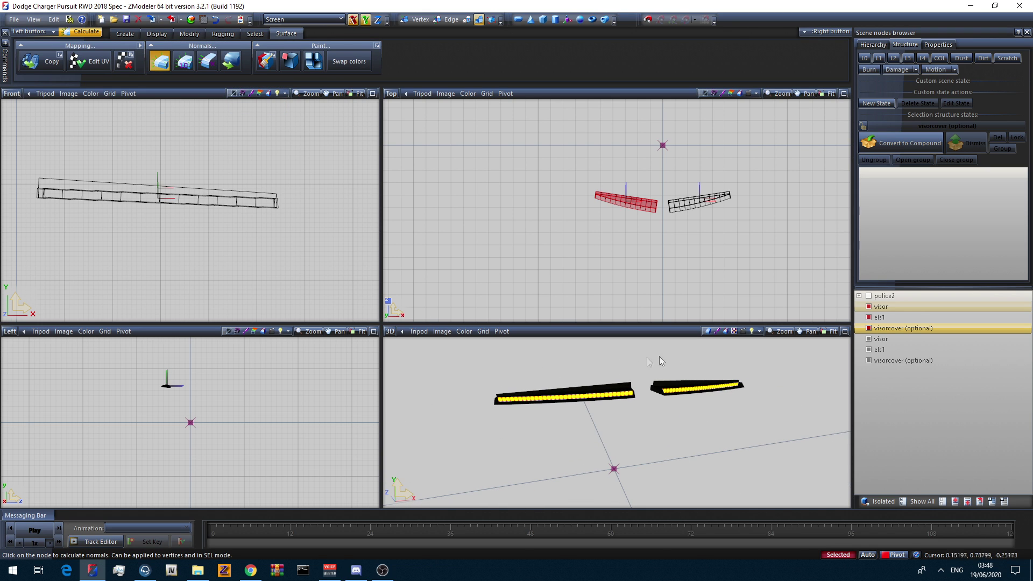
# Hide all other visor bar parts so only the mirrored bar's els1 light strip stays shown.
pyautogui.click(869, 318)
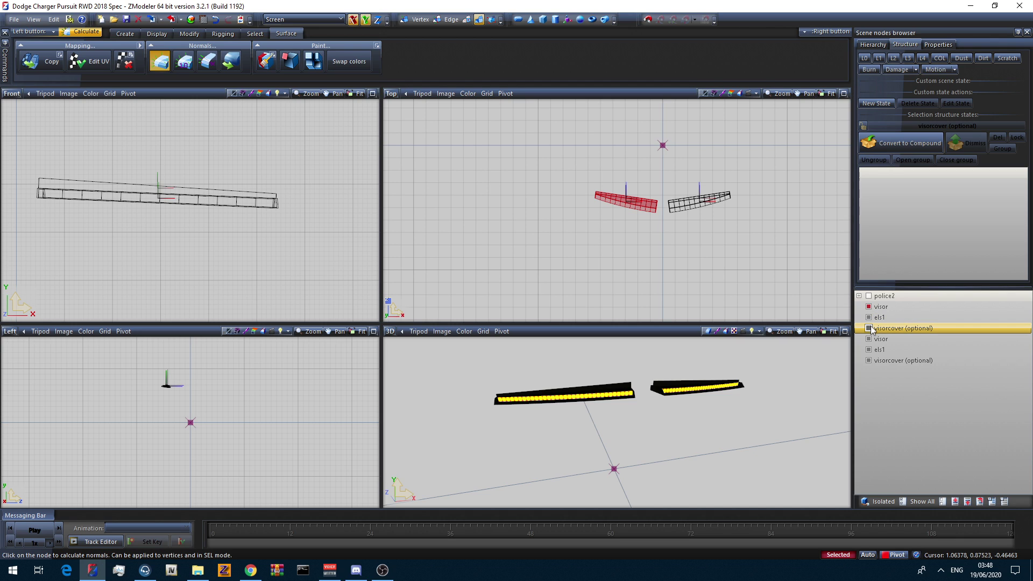
pyautogui.click(870, 328)
pyautogui.click(869, 317)
pyautogui.click(869, 307)
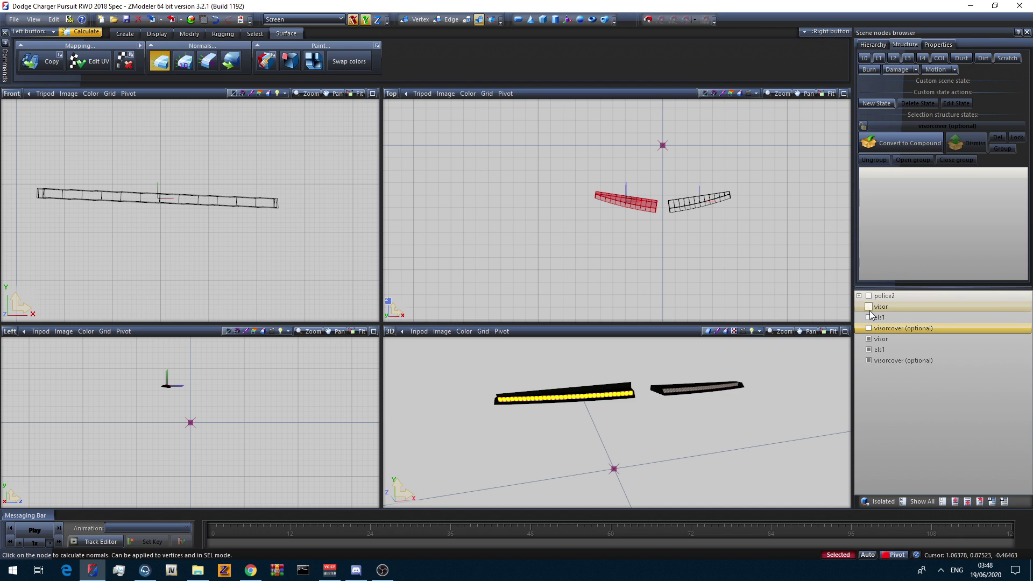
pyautogui.click(869, 307)
pyautogui.click(868, 339)
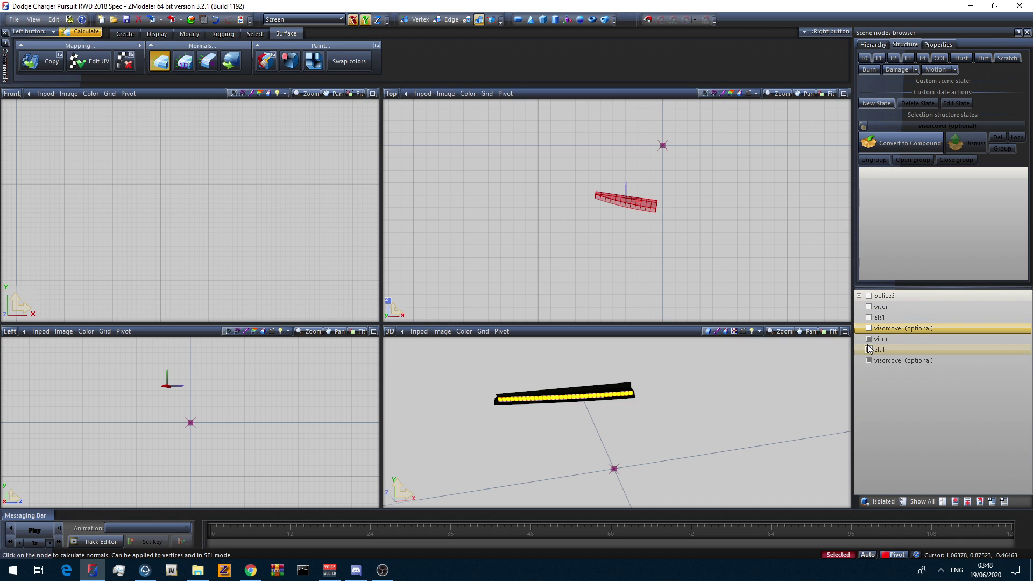
pyautogui.click(869, 360)
pyautogui.click(869, 349)
pyautogui.scroll(-2, 744, 250)
pyautogui.moveTo(744, 251); pyautogui.dragTo(655, 227, button='middle')
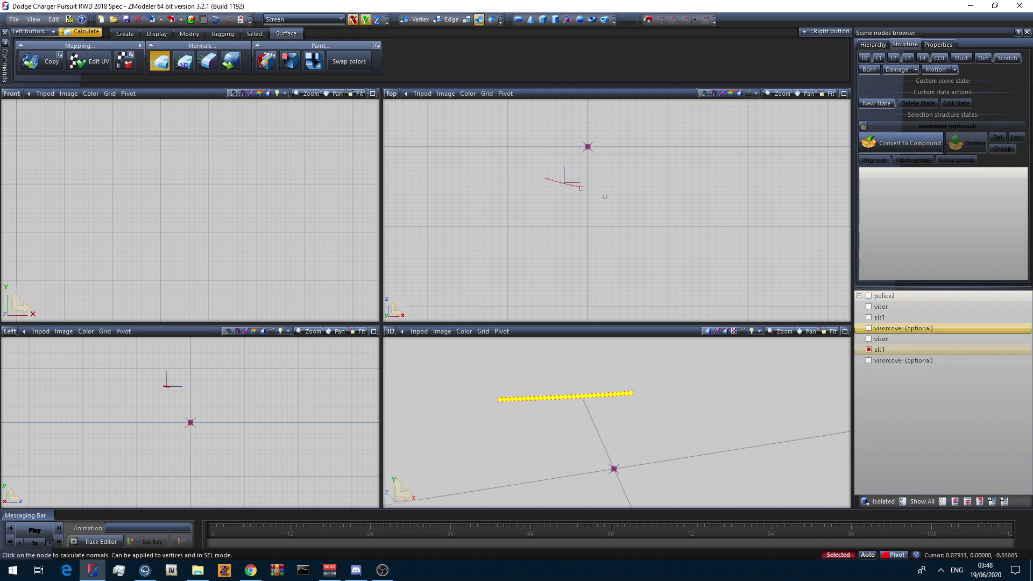
# Edit the mirrored els1 strip's UV mapping, keeping old mapping, with new mapping from viewport XY forced onto the slimvisor_emissive material.
pyautogui.rightClick(495, 159)
pyautogui.click(255, 33)
pyautogui.rightClick(269, 56)
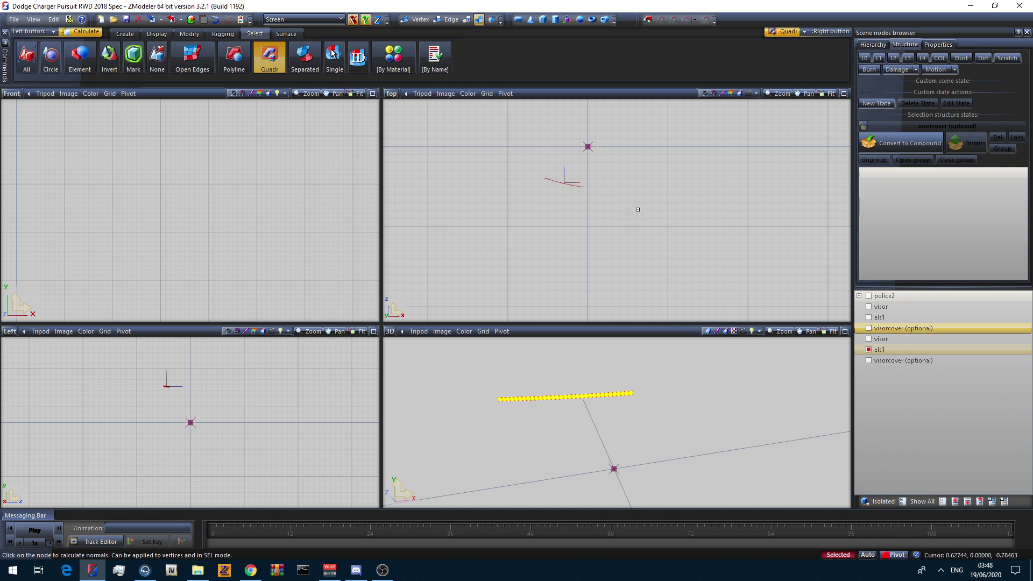
pyautogui.rightClick(616, 192)
pyautogui.moveTo(635, 224)
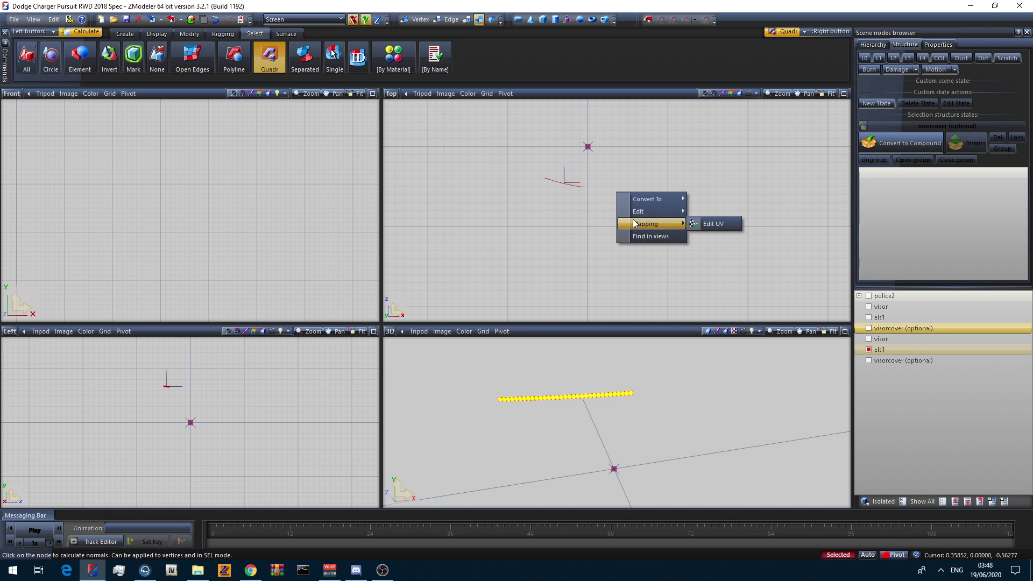
pyautogui.click(701, 230)
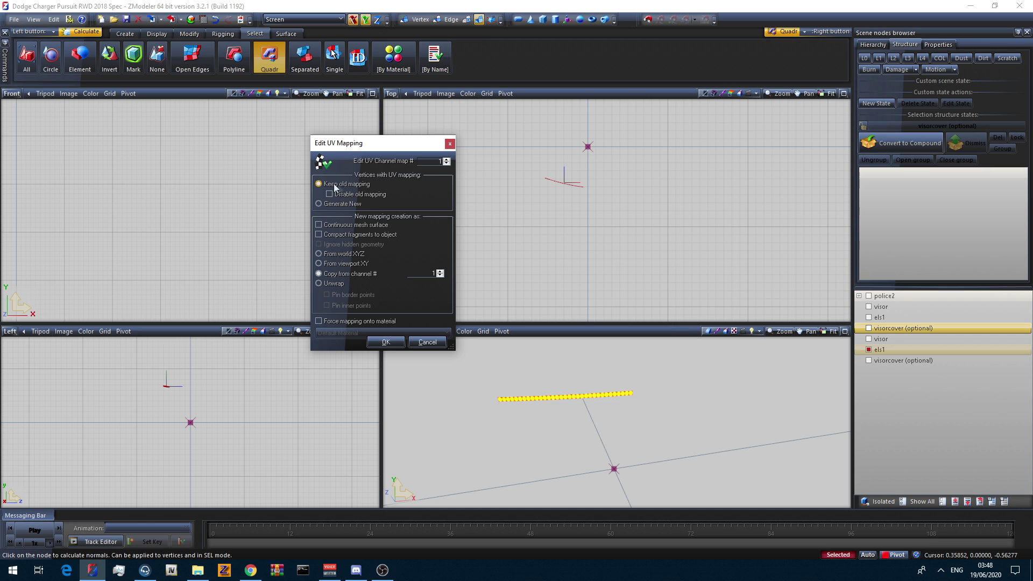
pyautogui.click(363, 321)
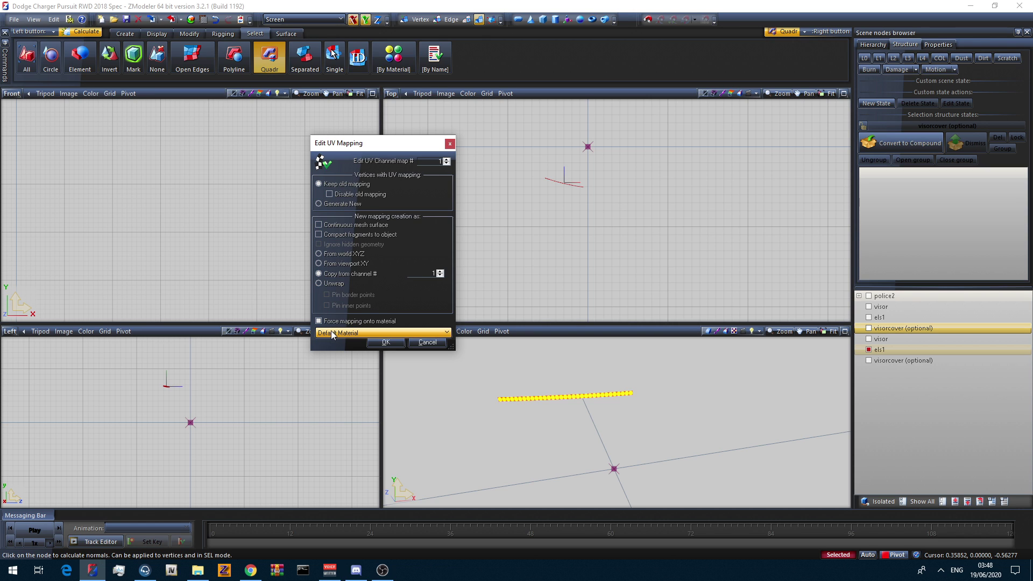
pyautogui.click(331, 333)
pyautogui.moveTo(448, 357); pyautogui.dragTo(452, 449)
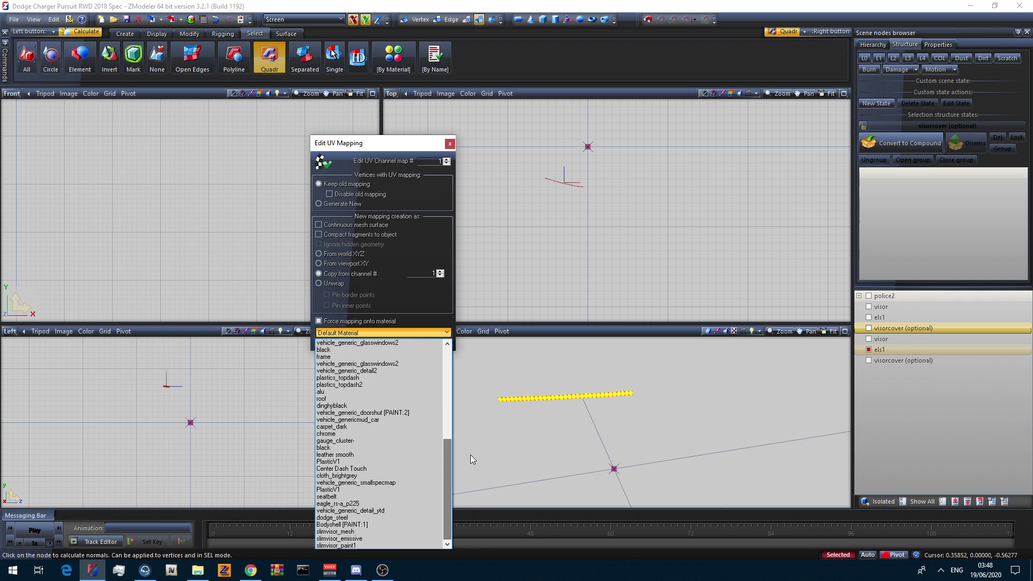
pyautogui.click(347, 539)
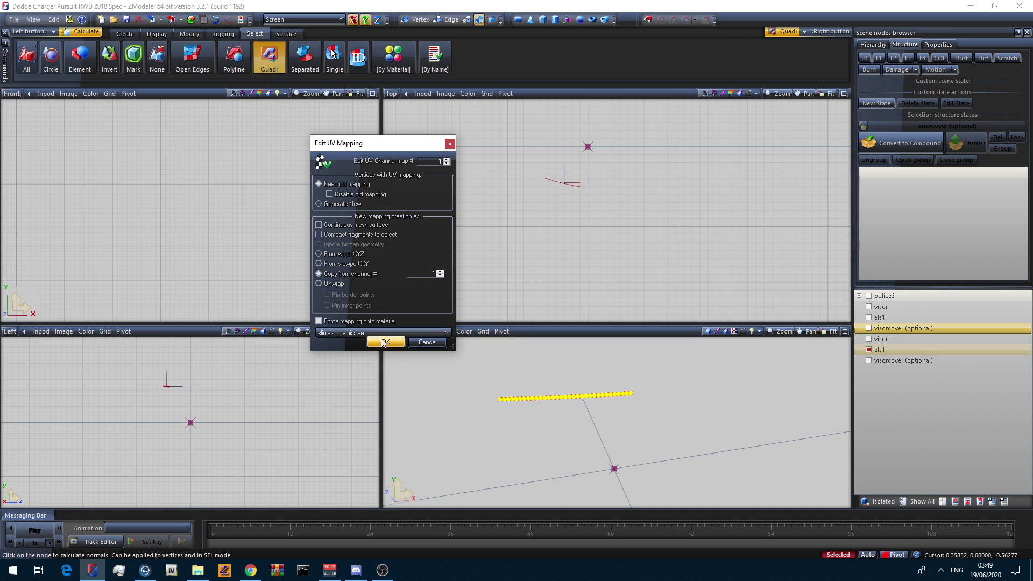
pyautogui.click(337, 264)
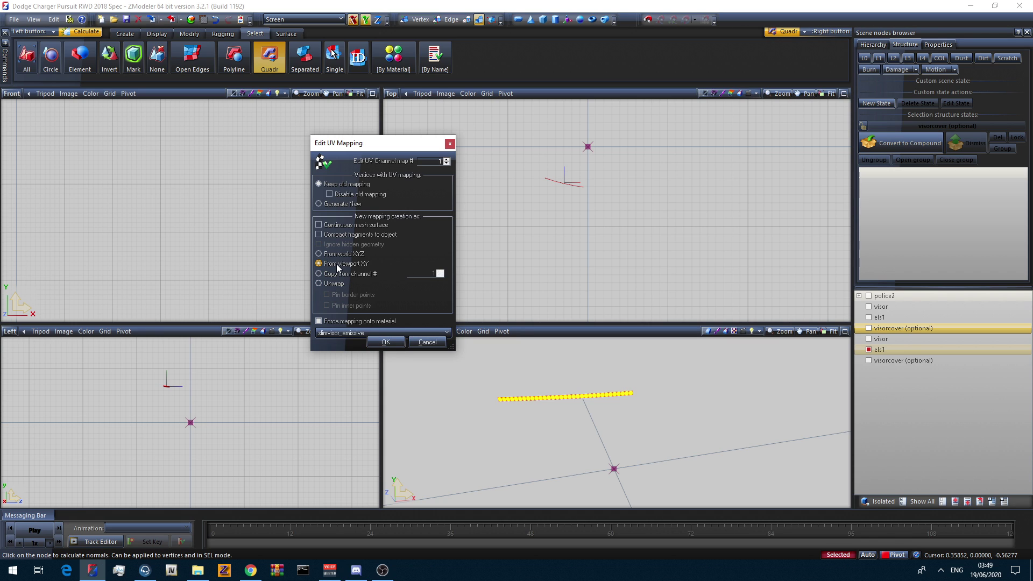
pyautogui.click(392, 344)
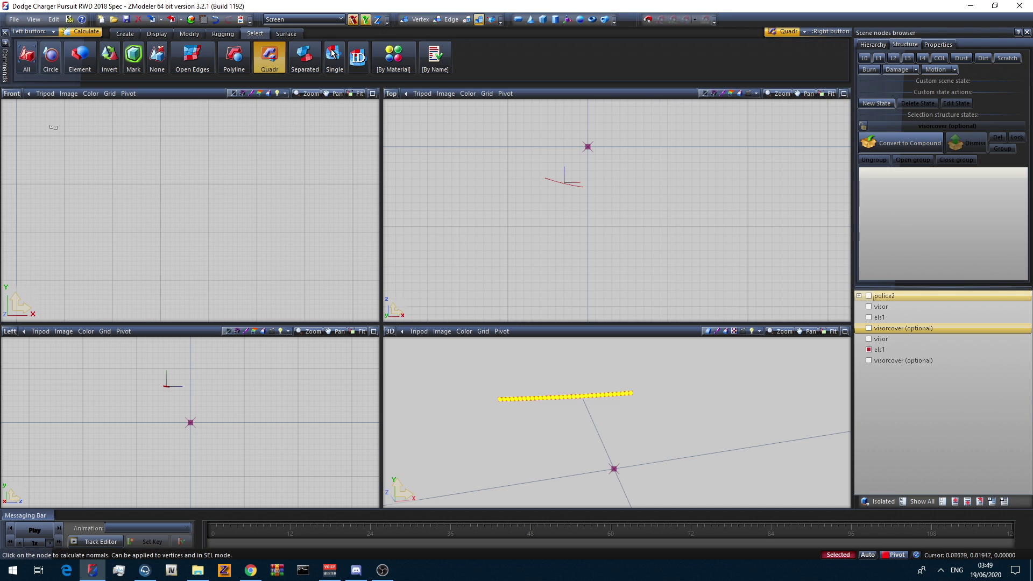
# Switch the front view to UV Mapper, show the slimvisor_emissive texture and select all of the strip's UVs.
pyautogui.click(11, 93)
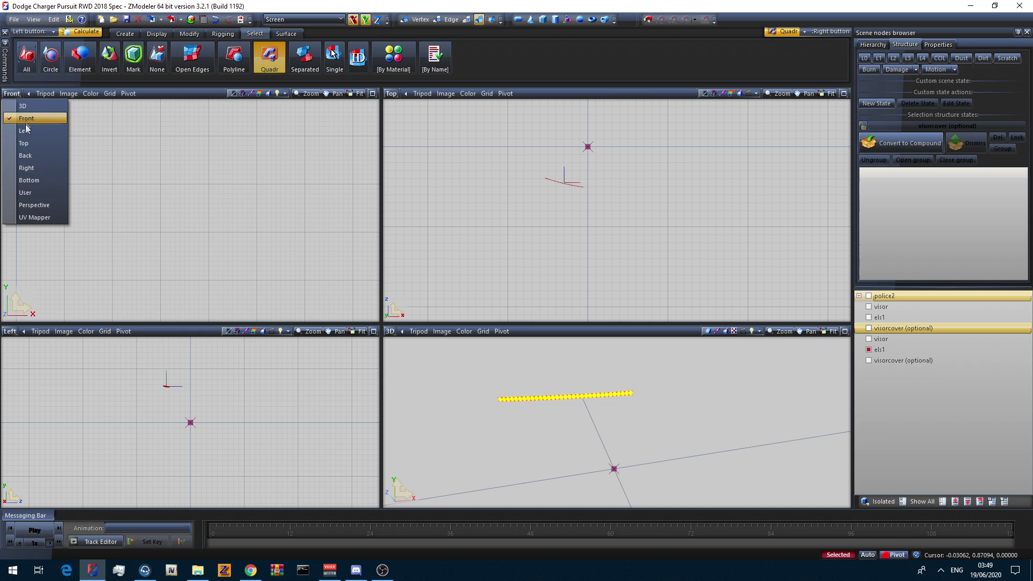
pyautogui.click(25, 215)
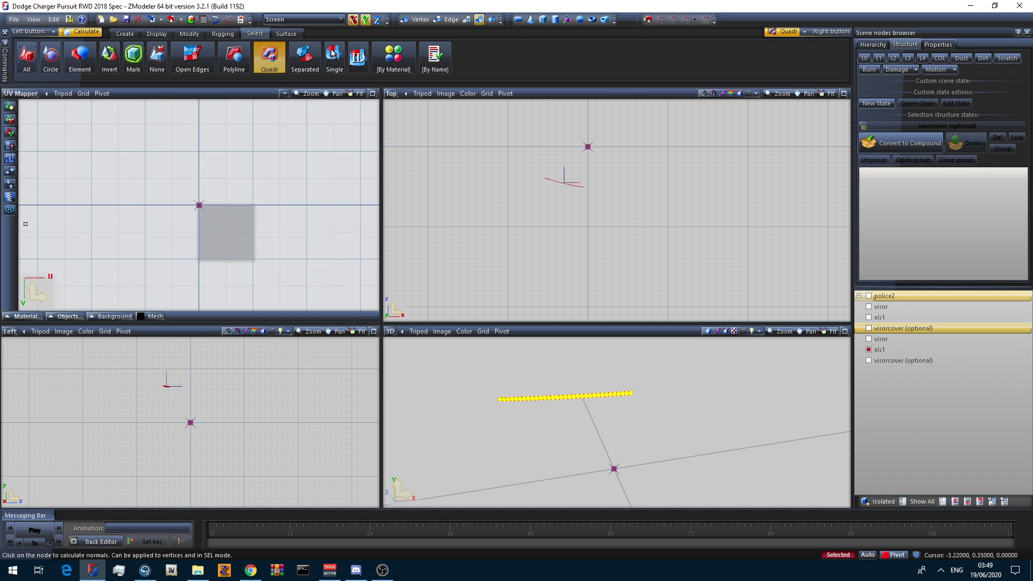
pyautogui.click(22, 316)
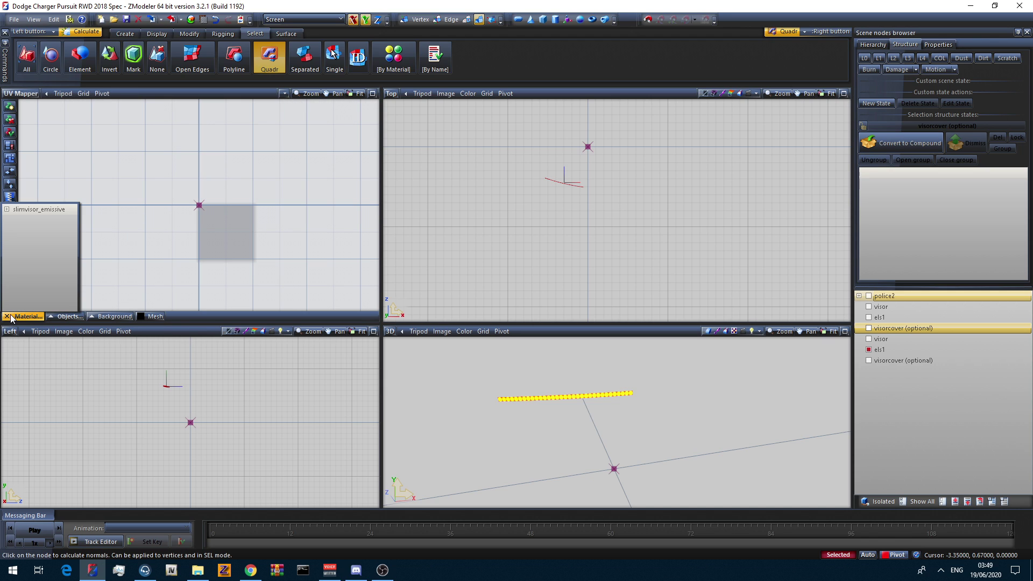
pyautogui.click(24, 208)
pyautogui.moveTo(277, 237); pyautogui.dragTo(158, 243, button='middle')
pyautogui.scroll(1, 178, 242)
pyautogui.moveTo(57, 190); pyautogui.dragTo(350, 240)
pyautogui.moveTo(351, 240); pyautogui.dragTo(19, 172, button='right')
pyautogui.moveTo(79, 176); pyautogui.dragTo(346, 227, button='right')
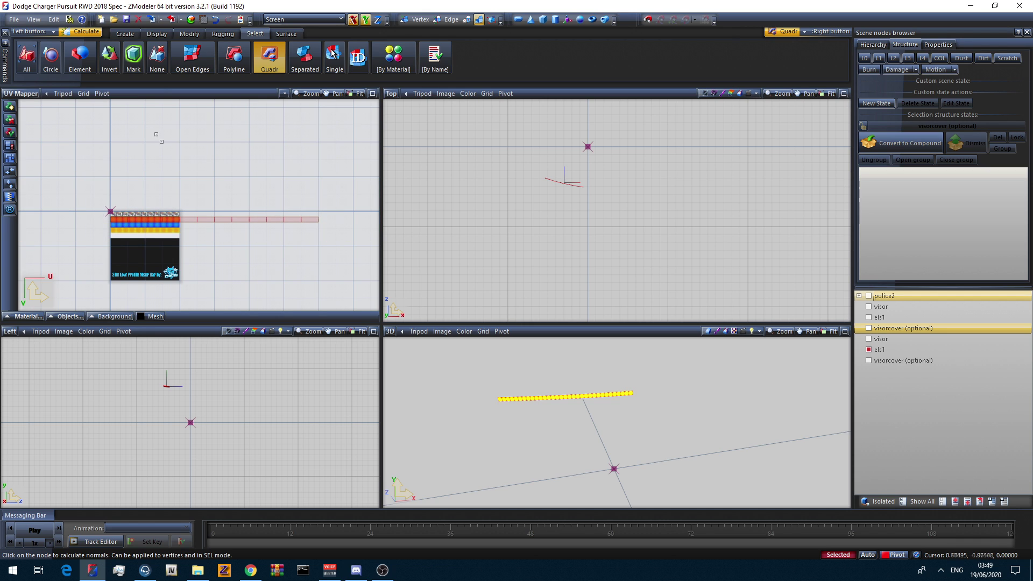
# Move the selected UVs vertically from the red row onto the blue row of the emissive texture.
pyautogui.click(188, 35)
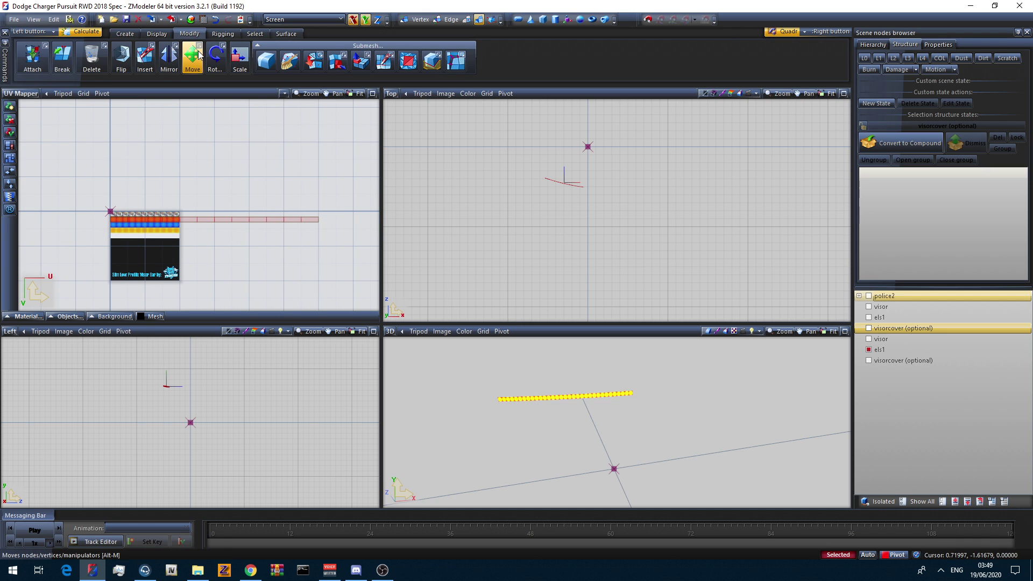
pyautogui.click(353, 21)
pyautogui.scroll(3, 141, 217)
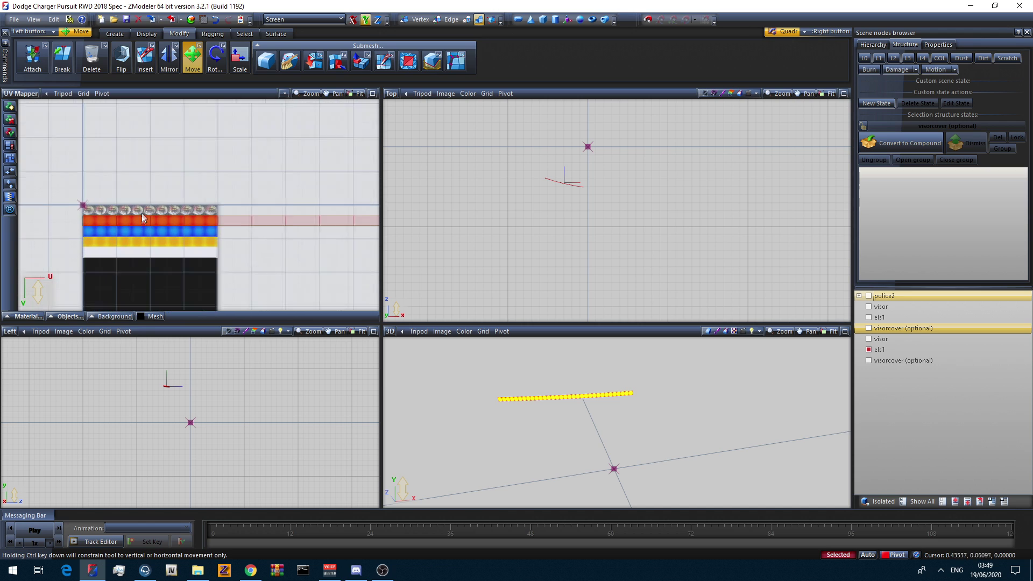
pyautogui.moveTo(141, 217); pyautogui.dragTo(144, 235)
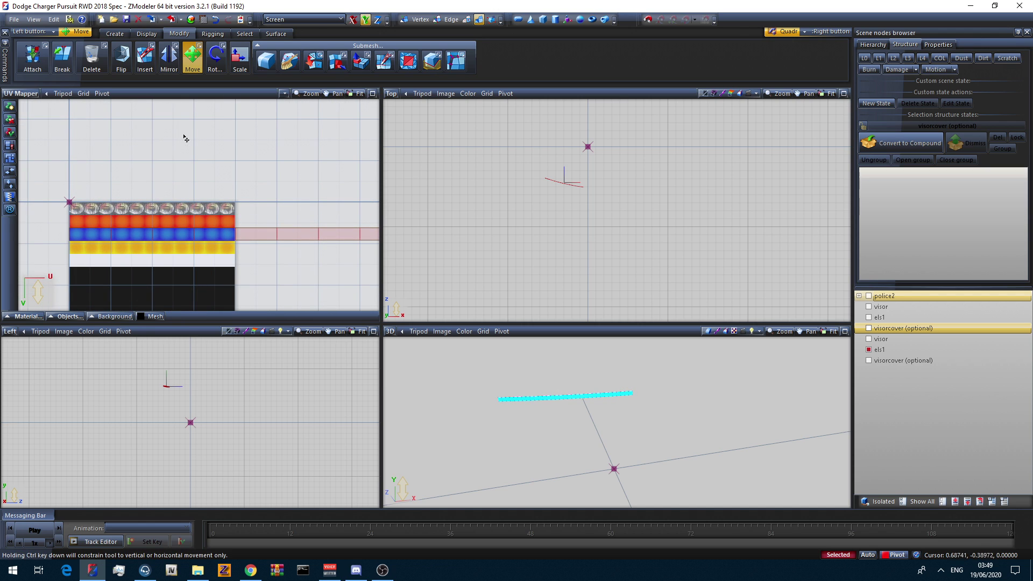
pyautogui.click(241, 67)
pyautogui.click(192, 58)
pyautogui.moveTo(187, 144); pyautogui.dragTo(186, 146)
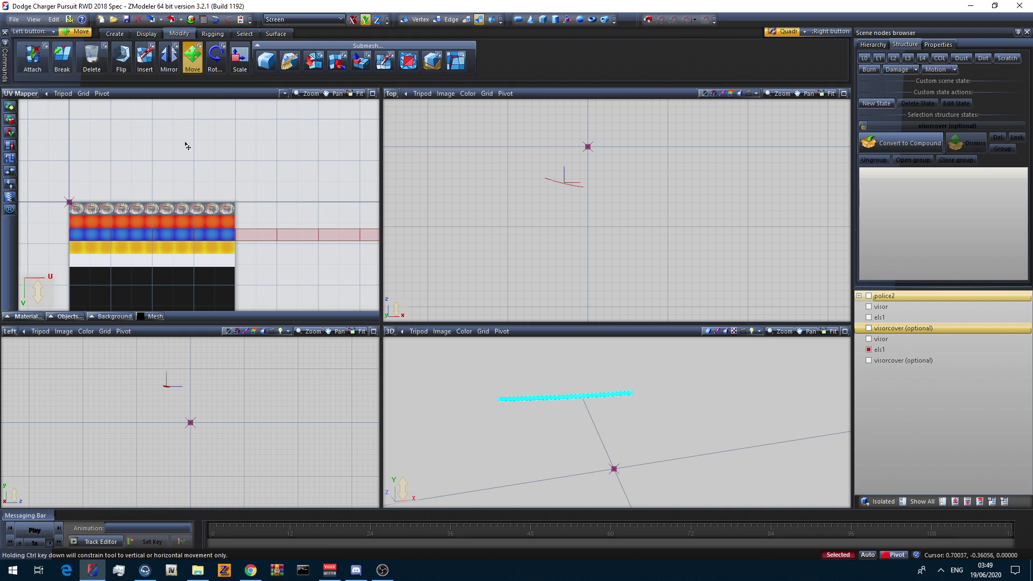
# Unhide the remaining visor parts on both sides and show the whole car again at its L0 level.
pyautogui.moveTo(506, 429); pyautogui.dragTo(485, 415, button='middle')
pyautogui.click(868, 317)
pyautogui.click(869, 306)
pyautogui.click(869, 328)
pyautogui.click(869, 339)
pyautogui.click(869, 360)
pyautogui.moveTo(780, 401); pyautogui.dragTo(704, 426, button='middle')
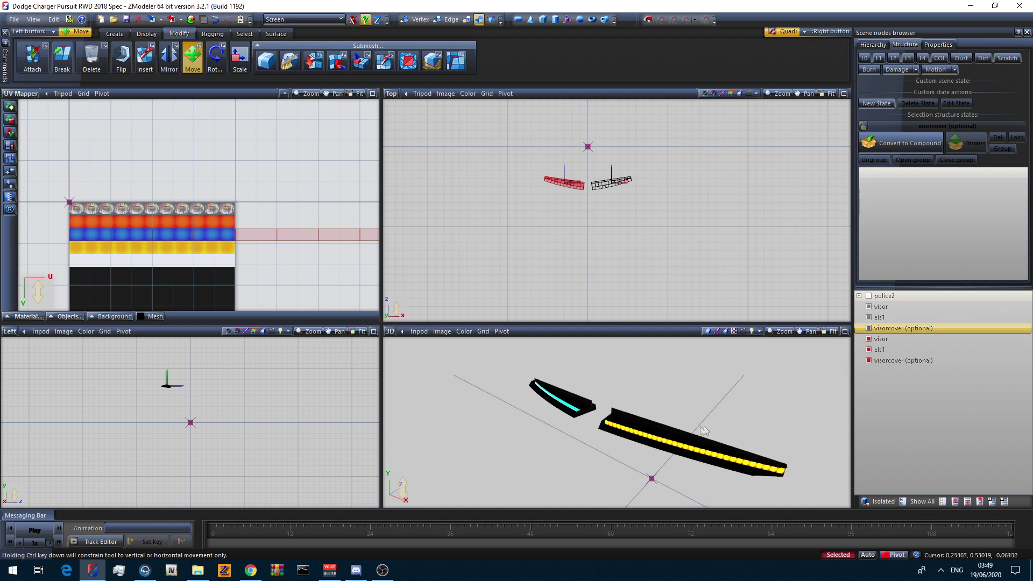
pyautogui.click(910, 503)
pyautogui.click(865, 58)
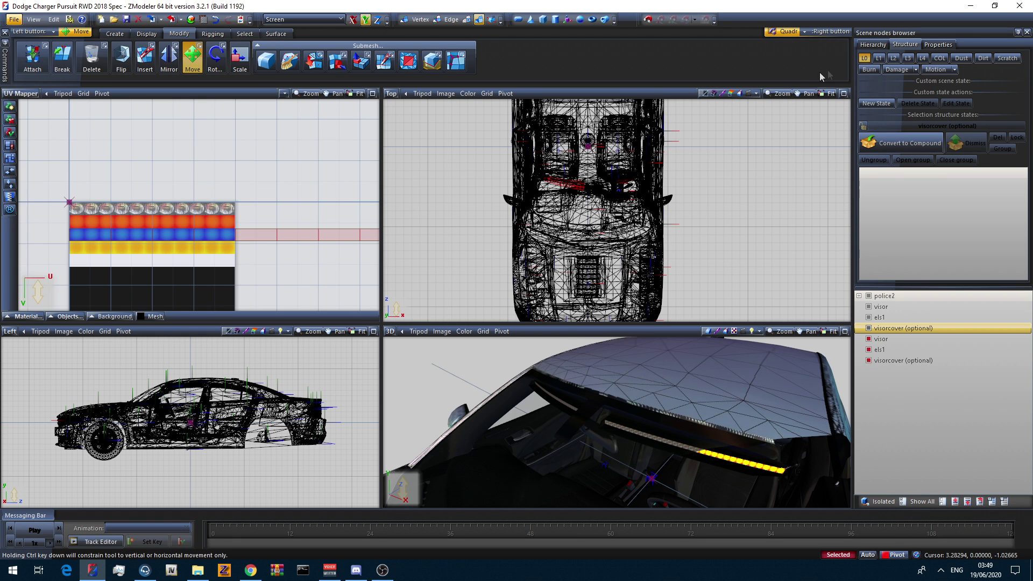
pyautogui.moveTo(661, 396); pyautogui.dragTo(670, 341, button='middle')
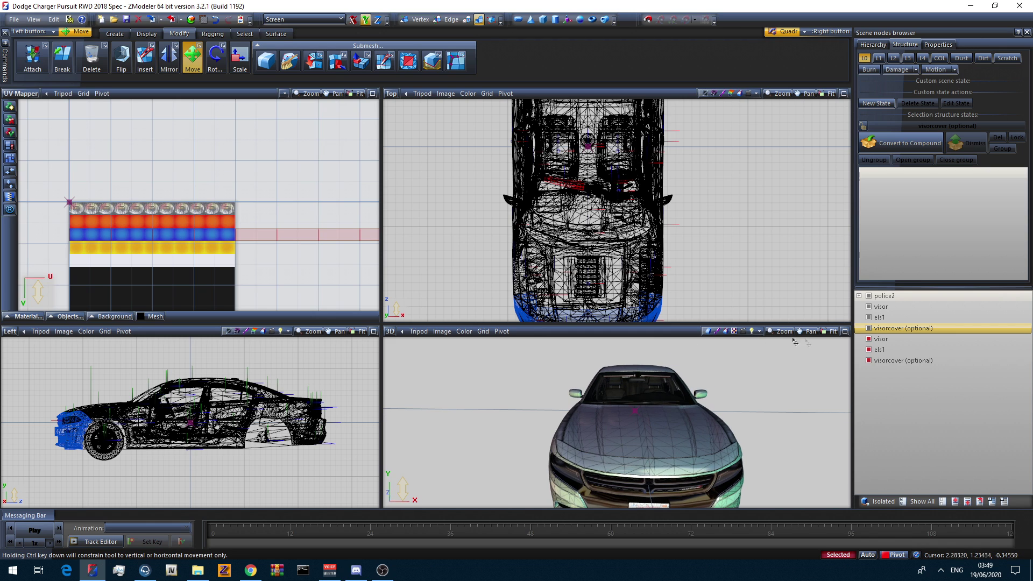
# Move the police2 node below the visor parts in the scene node list.
pyautogui.moveTo(882, 296); pyautogui.dragTo(902, 373)
pyautogui.click(867, 361)
pyautogui.click(868, 361)
pyautogui.keyDown('ctrl'); pyautogui.click(894, 350); pyautogui.keyUp('ctrl')
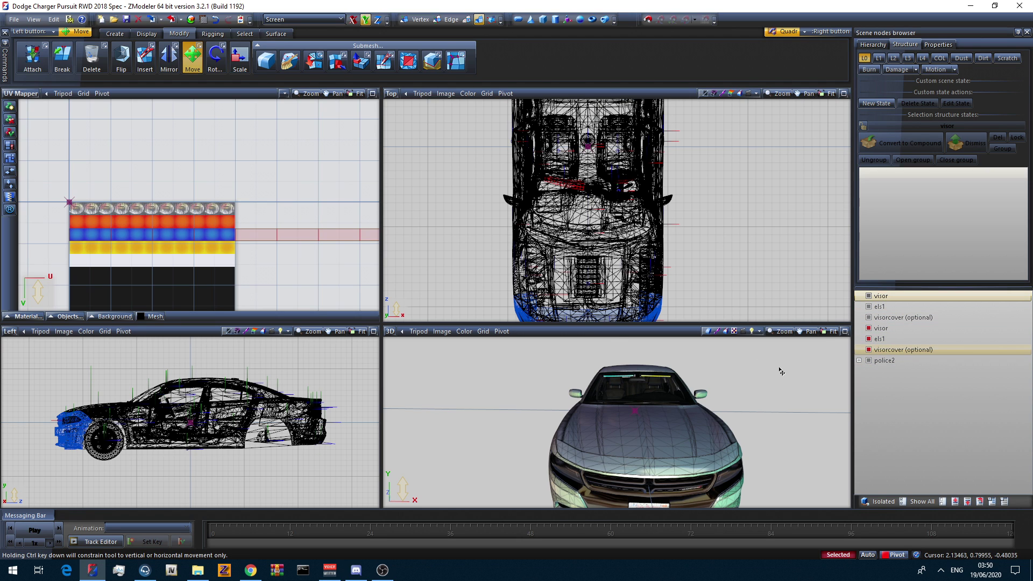
# Clear the selection of the mirrored parts and inspect both visor lightbars behind the windscreen.
pyautogui.moveTo(747, 254); pyautogui.dragTo(461, 154)
pyautogui.moveTo(683, 404)
pyautogui.mouseDown(button='middle')
pyautogui.moveTo(670, 399)
pyautogui.moveTo(686, 434)
pyautogui.moveTo(714, 437)
pyautogui.moveTo(673, 411)
pyautogui.moveTo(680, 440)
pyautogui.moveTo(676, 400)
pyautogui.mouseUp(button='middle')
pyautogui.scroll(3, 669, 400)
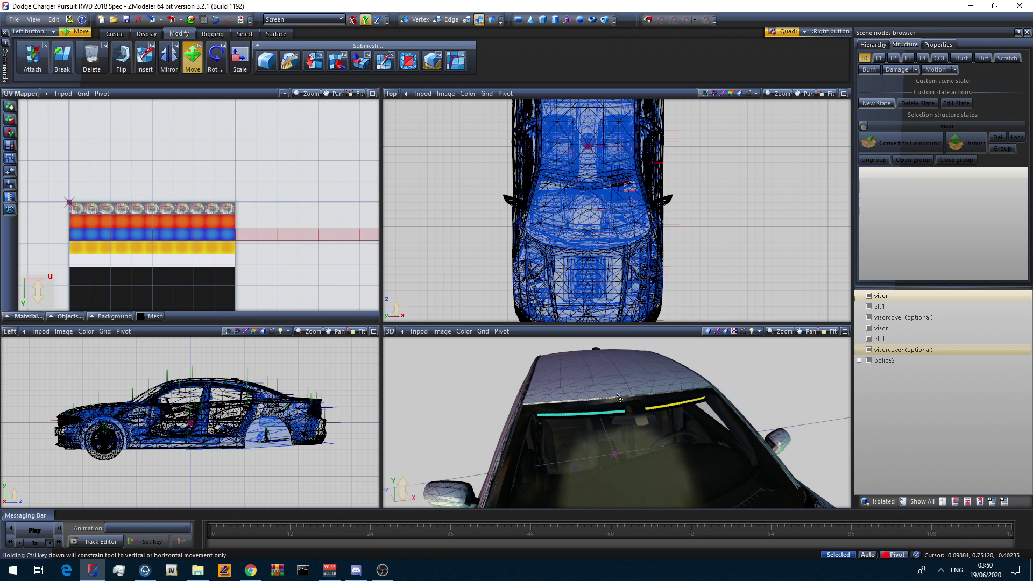
pyautogui.moveTo(560, 427); pyautogui.dragTo(663, 421, button='middle')
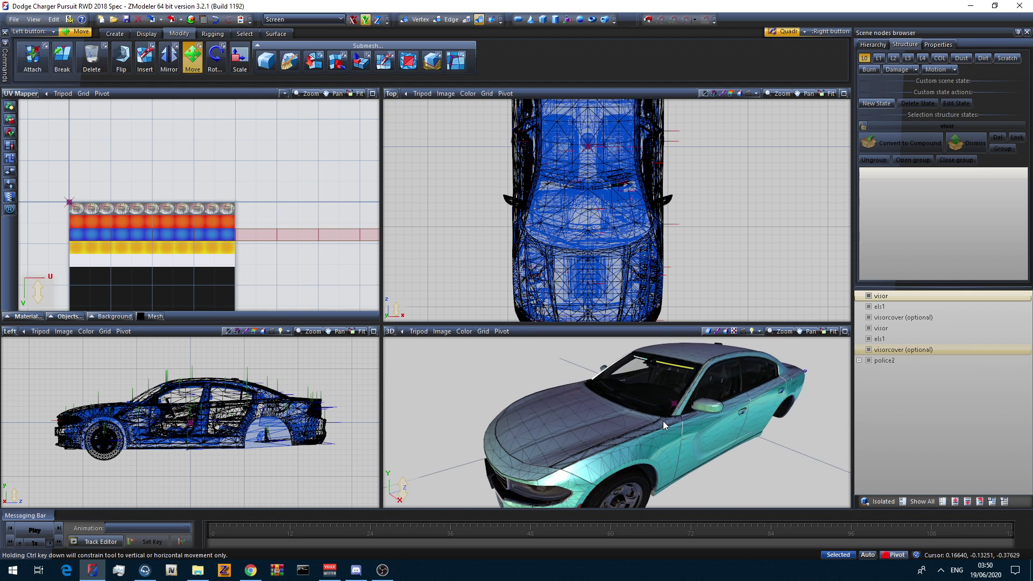
pyautogui.moveTo(670, 385); pyautogui.dragTo(679, 428, button='middle')
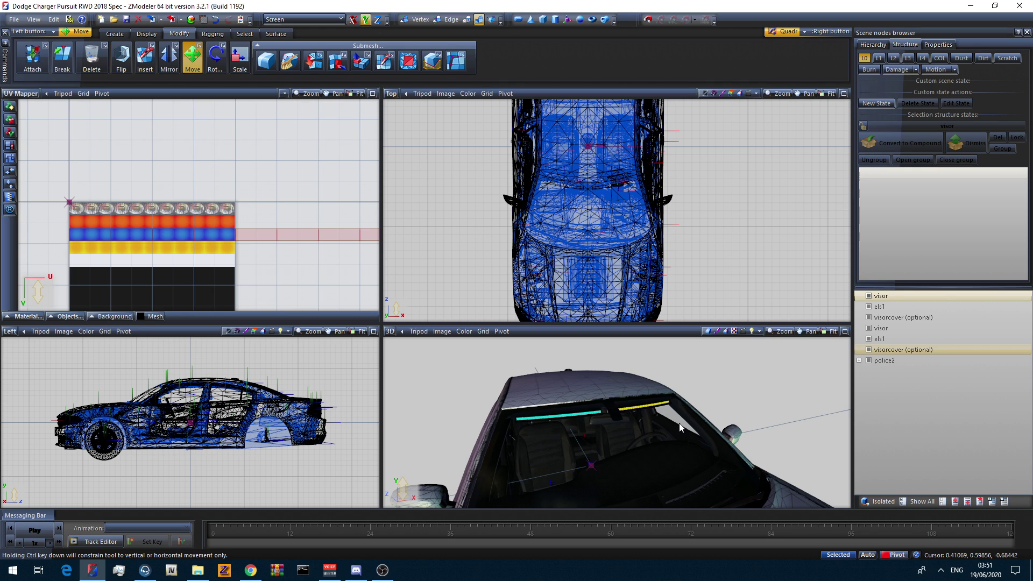
pyautogui.click(679, 423)
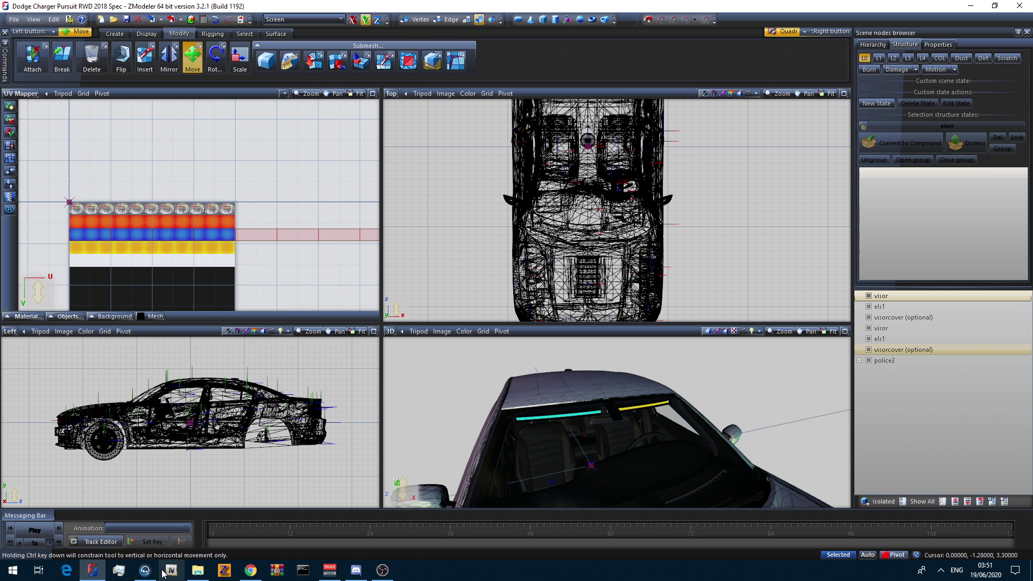